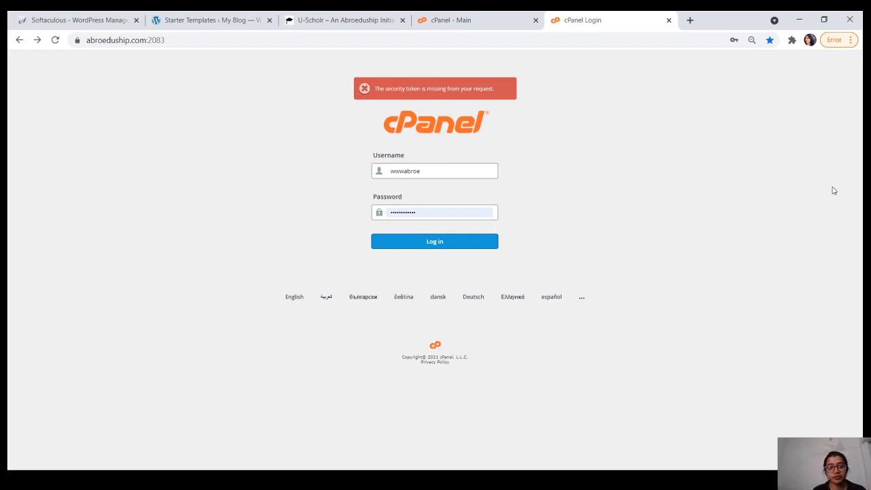
Step: Log in to cPanel and scroll the dashboard down to the Software section
click(429, 246)
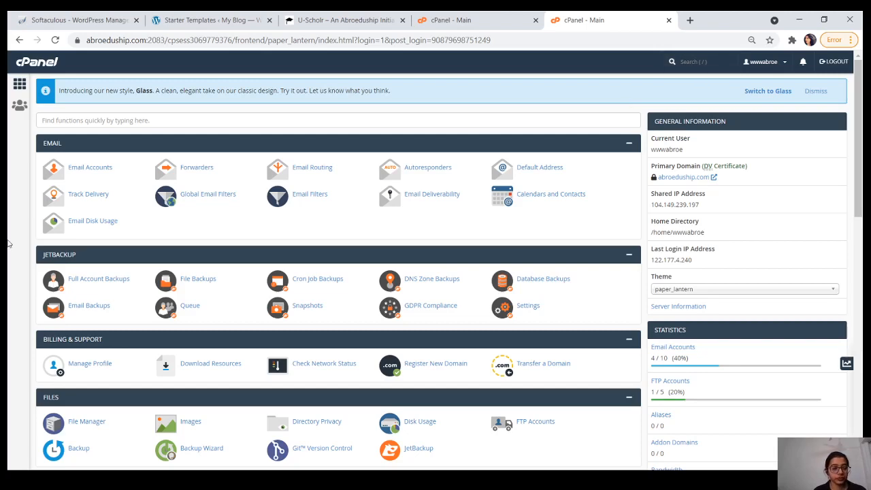
scroll(9, 243, down, 3)
scroll(8, 243, down, 2)
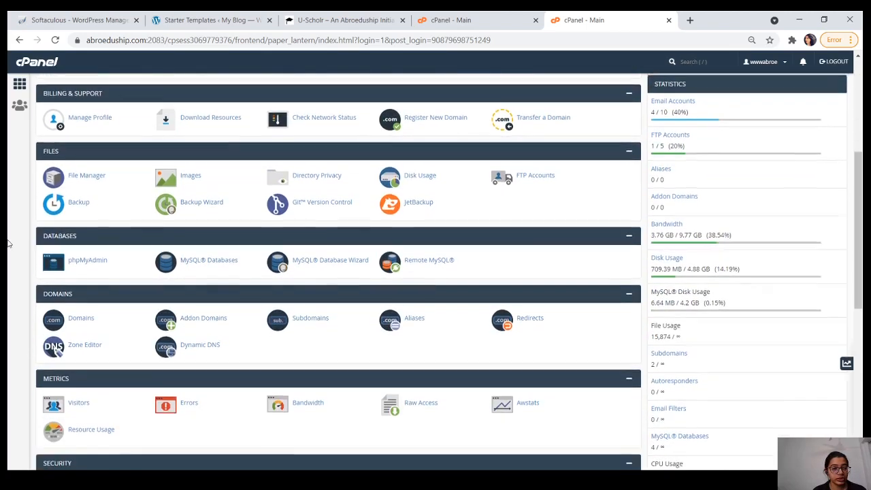
scroll(8, 243, down, 4)
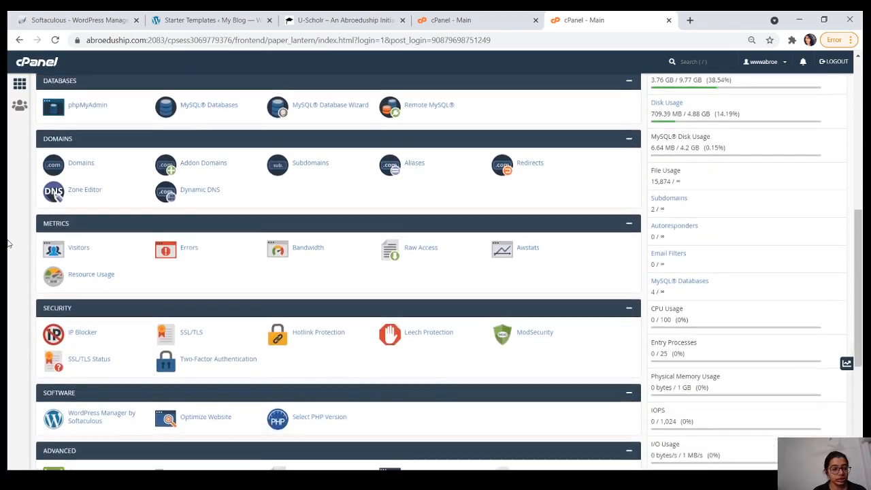
scroll(8, 243, down, 1)
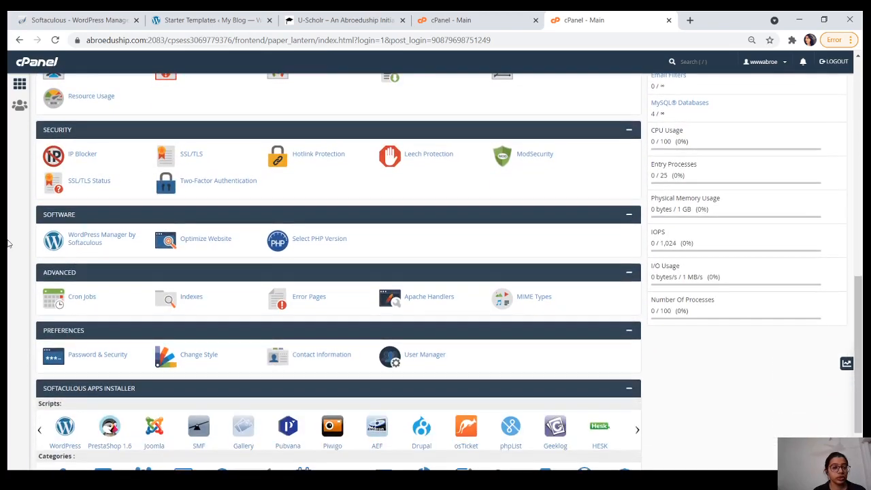
Step: In WordPress Manager by Softaculous, log in to the My Blog installation's wp-admin dashboard
click(85, 244)
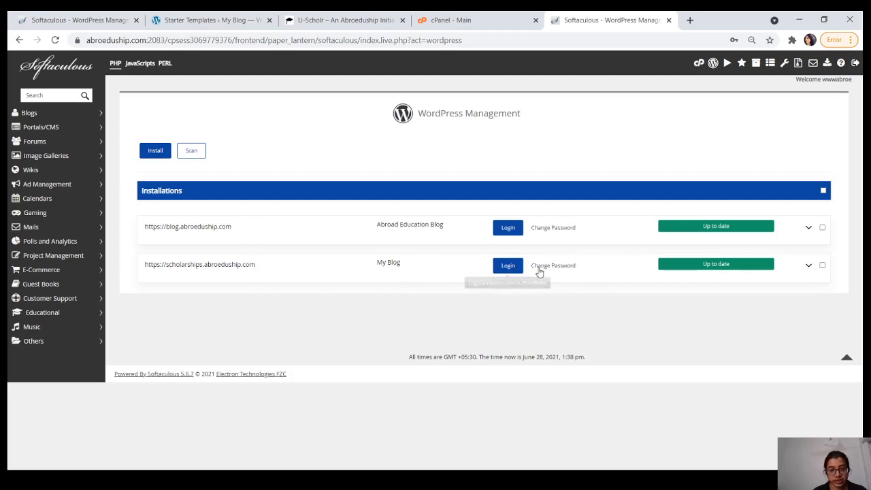
click(508, 266)
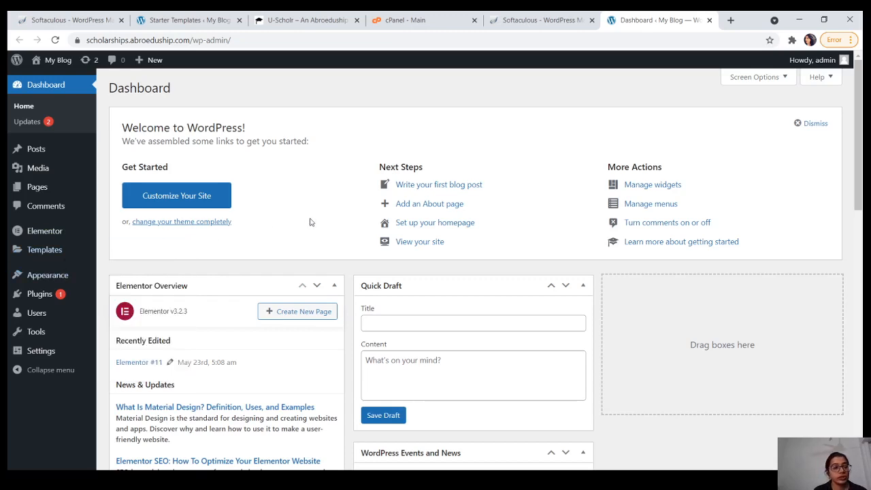
Step: Go to Appearance > Themes, where Astra is active, and open Add New to see featured themes
mouse_move(45, 275)
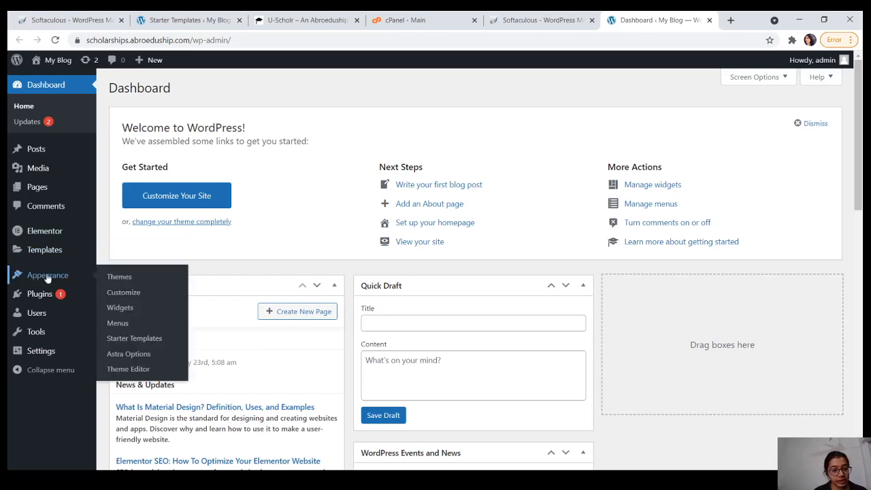
click(113, 279)
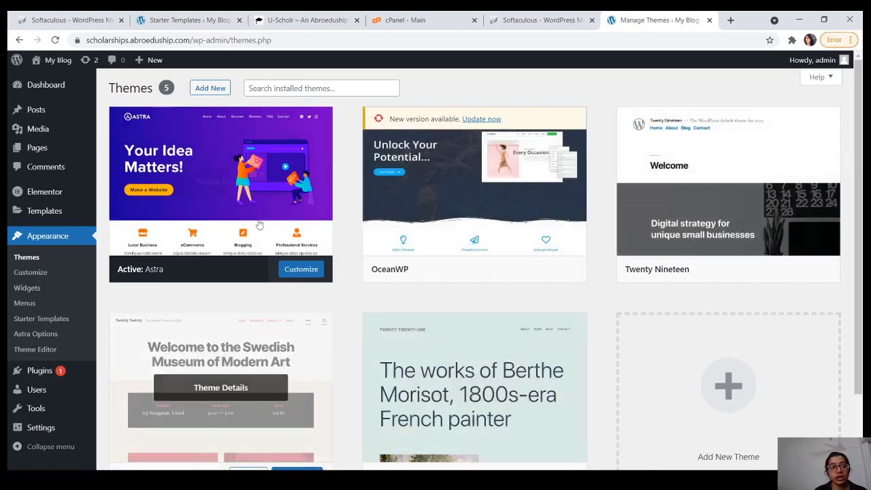
click(218, 86)
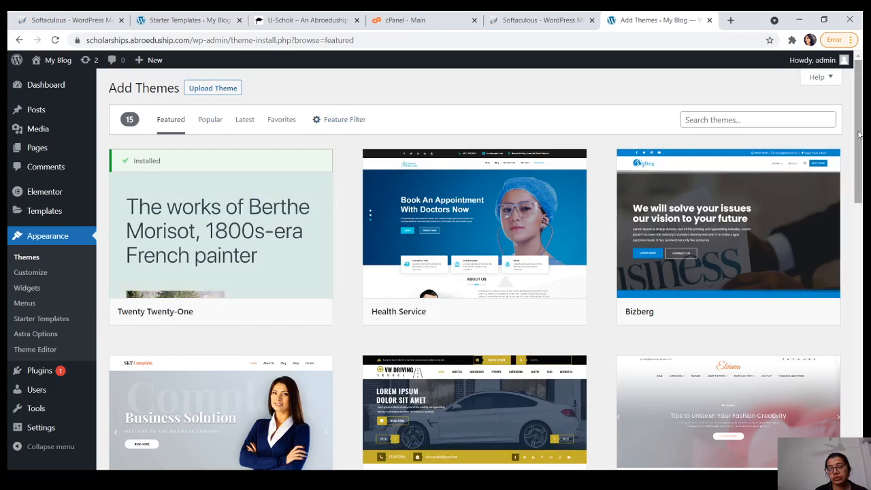
mouse_move(859, 136)
mouse_down()
mouse_move(862, 408)
mouse_move(848, 113)
mouse_up()
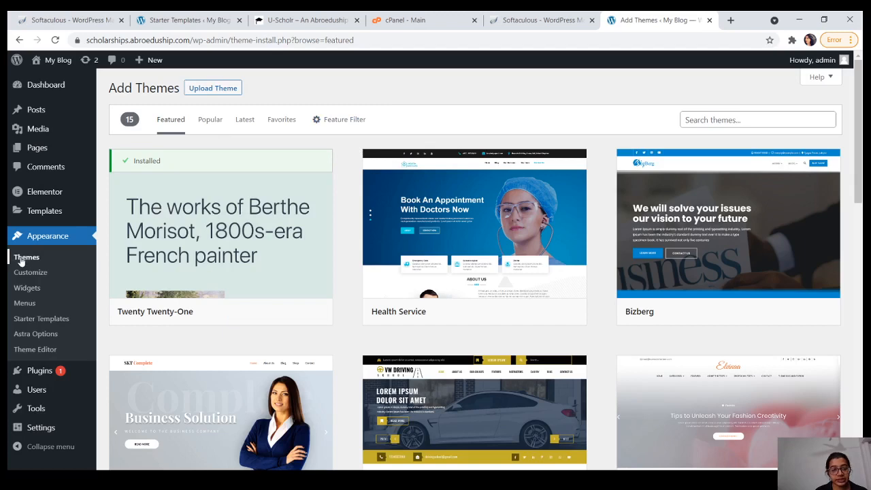
mouse_move(230, 201)
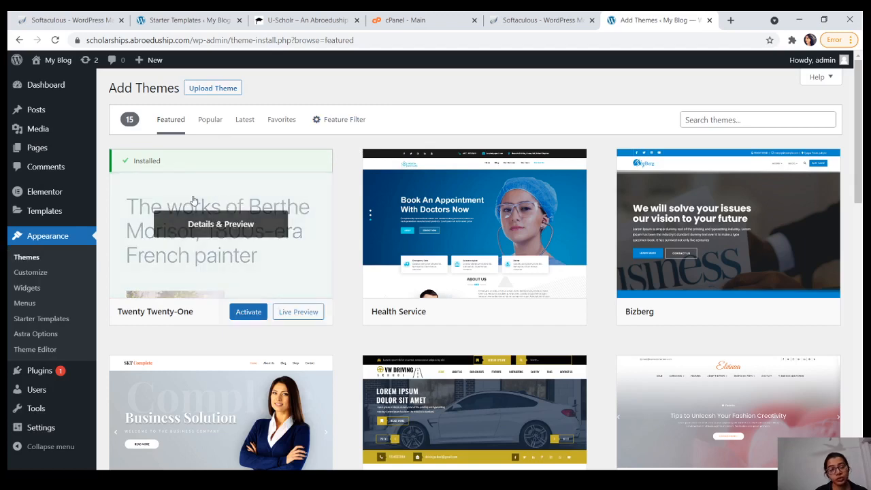
mouse_move(510, 315)
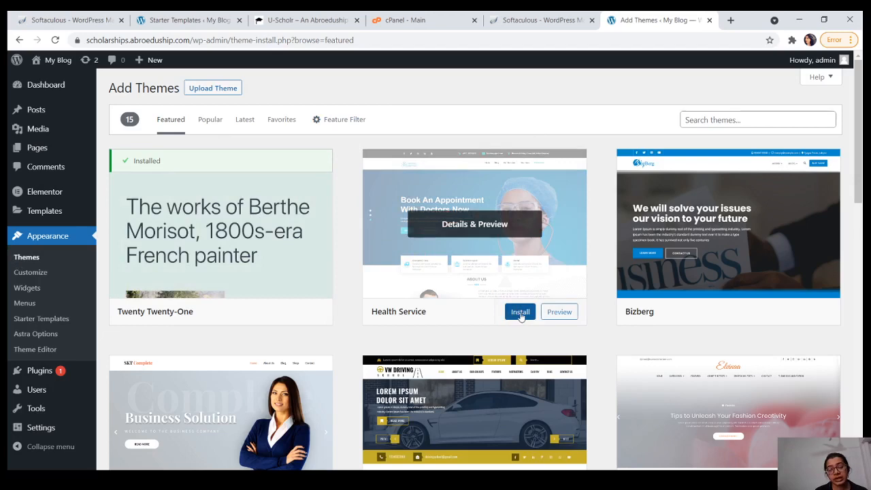
mouse_move(699, 253)
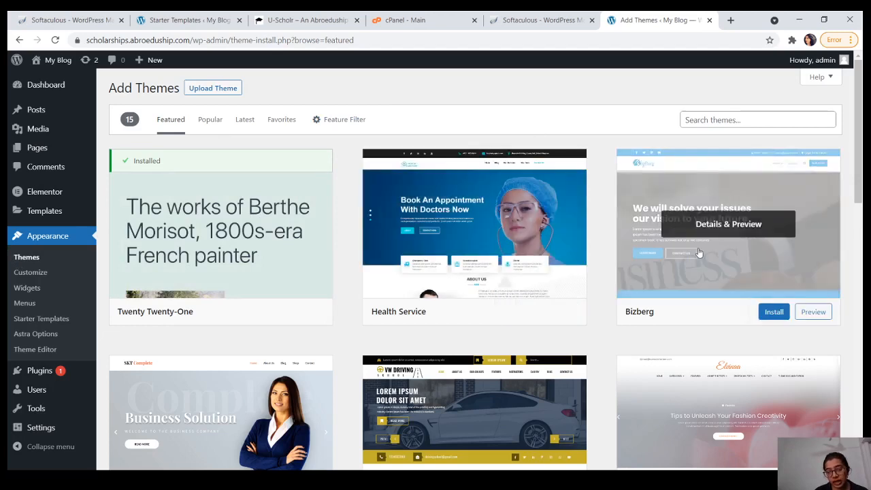
mouse_move(295, 272)
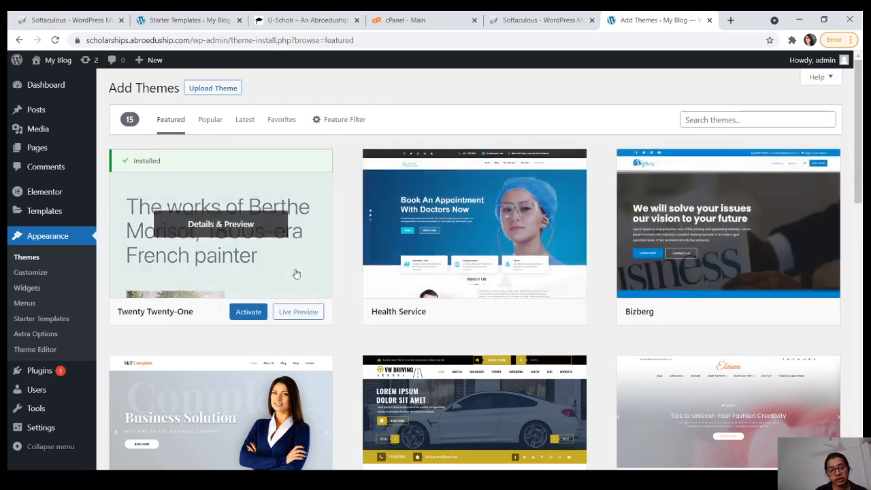
mouse_move(560, 309)
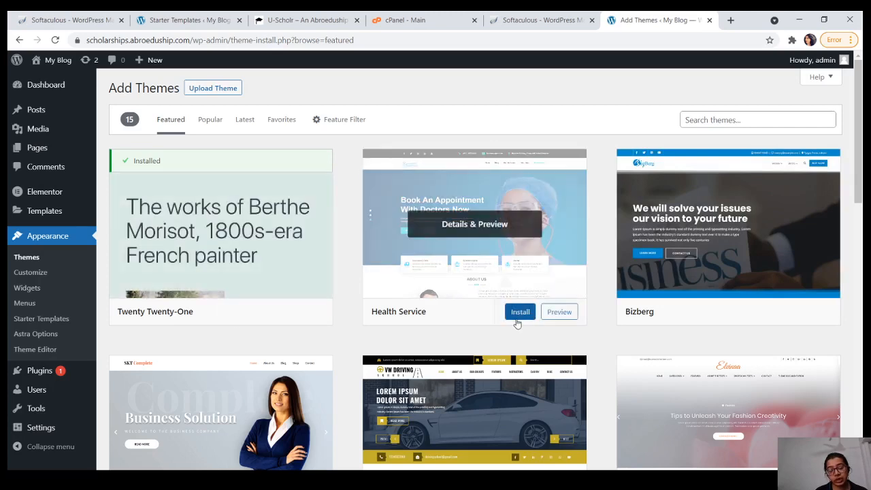
mouse_move(296, 305)
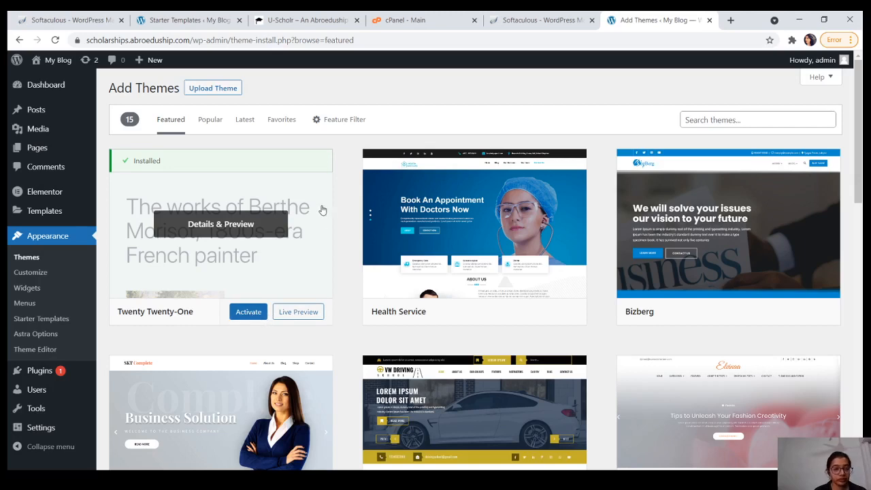
Step: Return to Appearance > Themes, then open Plugins > Installed Plugins to see Elementor and Starter Templates
click(32, 259)
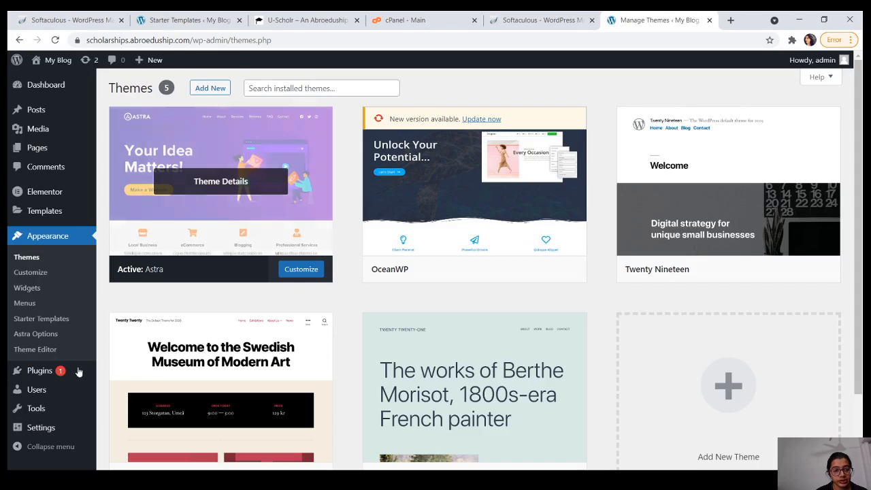
mouse_move(58, 373)
click(142, 374)
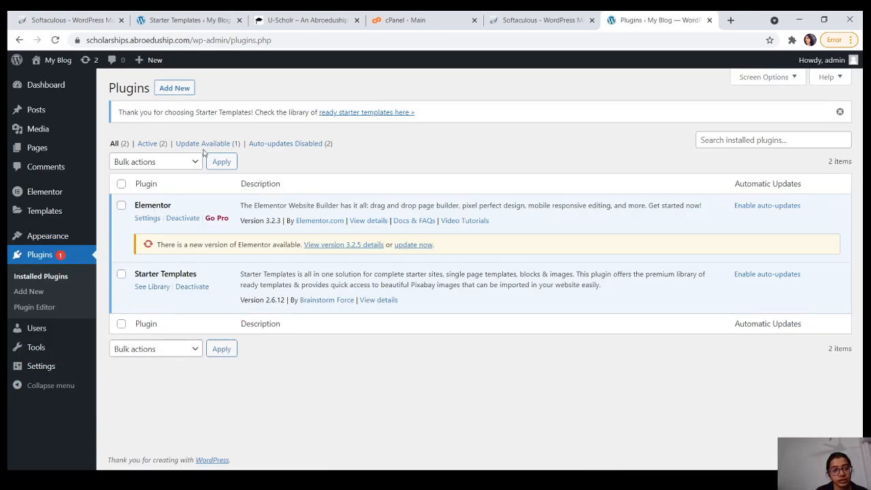
click(175, 89)
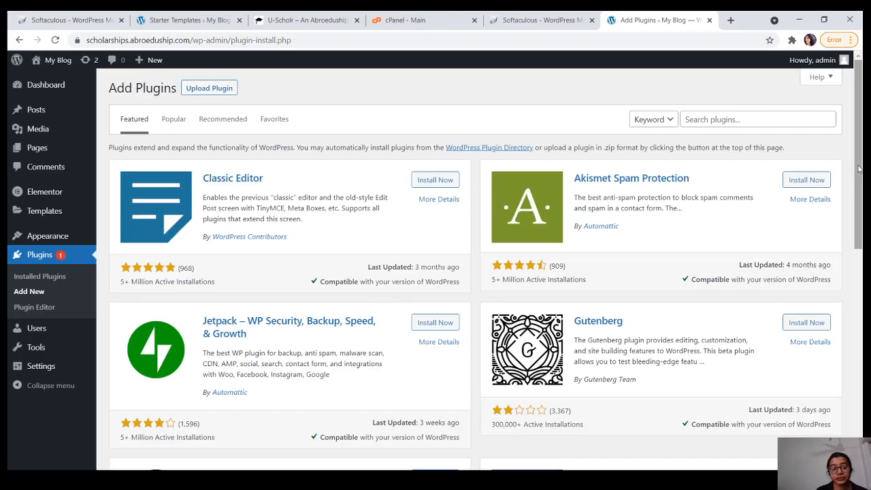
mouse_move(859, 169)
mouse_down()
mouse_move(859, 344)
mouse_move(853, 176)
mouse_up()
click(735, 105)
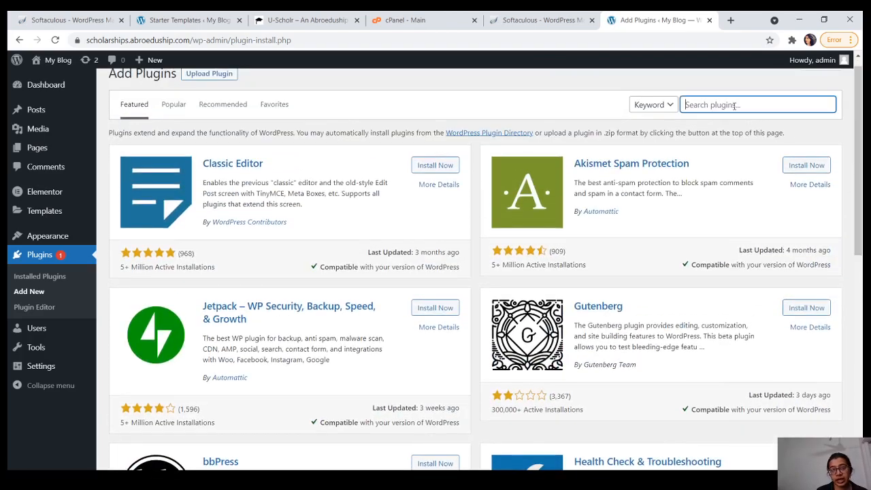
text(ele)
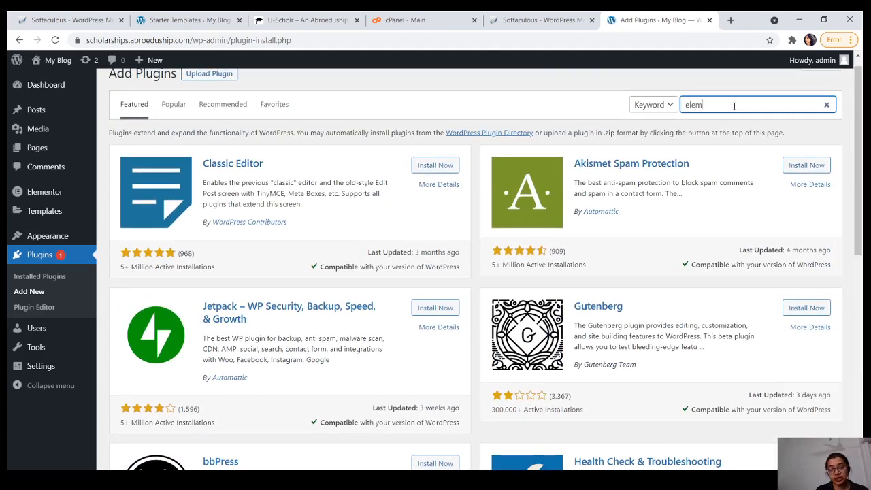
text(m)
key(ctrl+a)
text(Elementor)
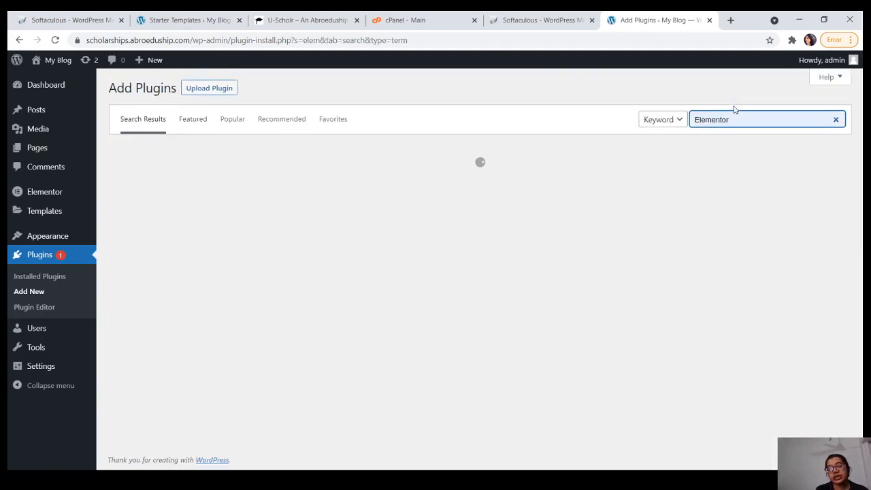
key(ctrl+a)
text(Elementor)
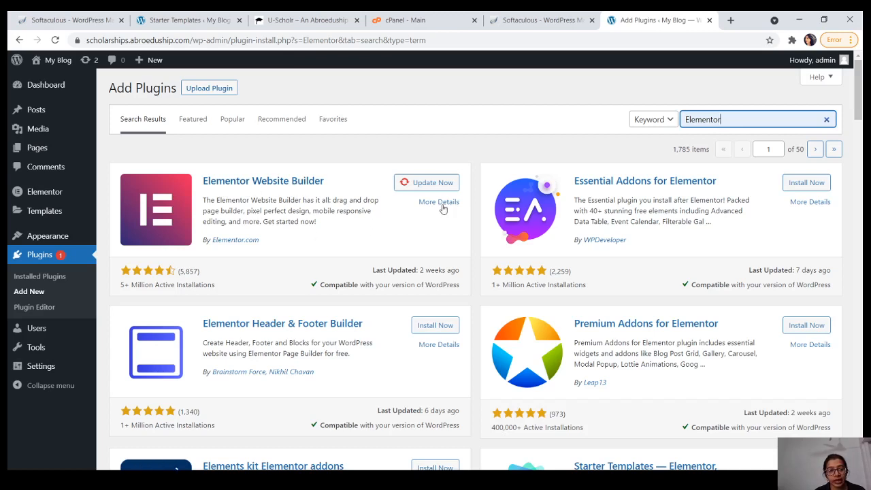
click(51, 279)
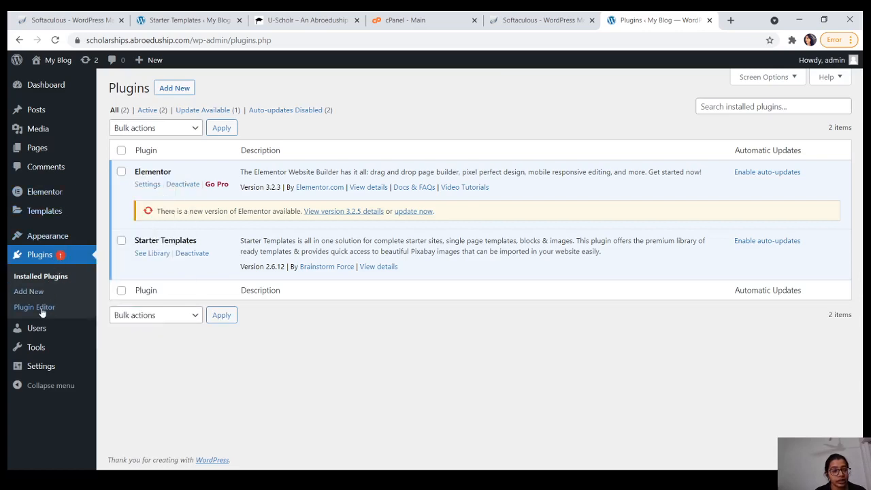
Step: Look over the installed themes, then open Installed Plugins showing Elementor 3.2.3 and Starter Templates
mouse_move(49, 238)
mouse_move(79, 238)
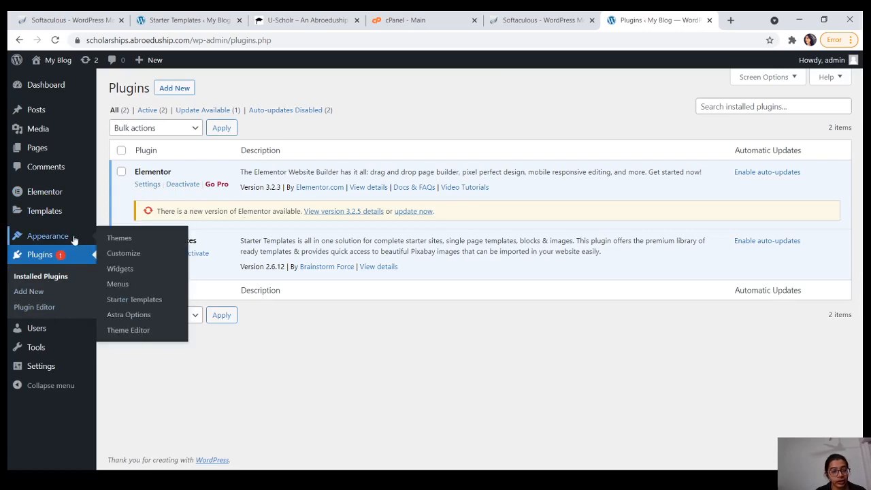
click(129, 238)
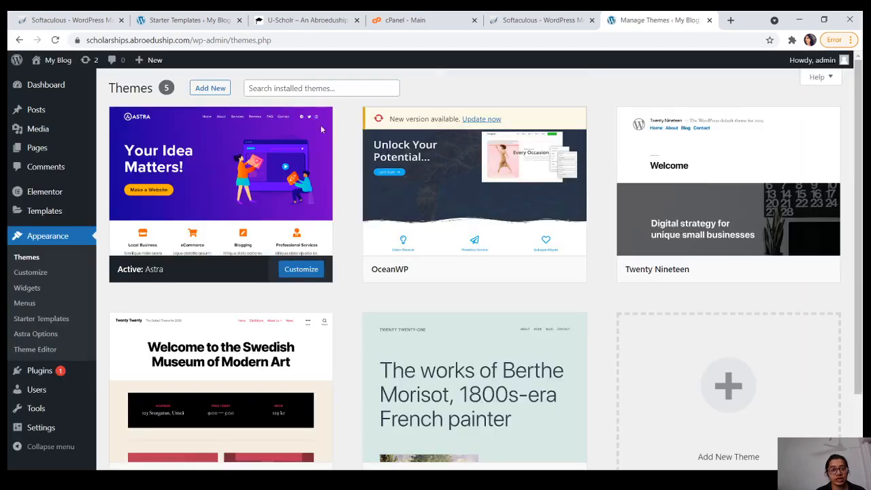
mouse_move(220, 188)
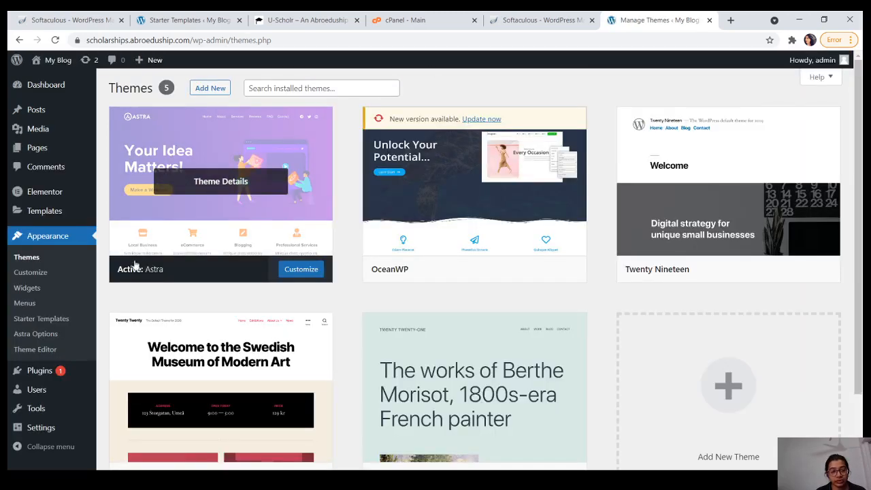
mouse_move(461, 224)
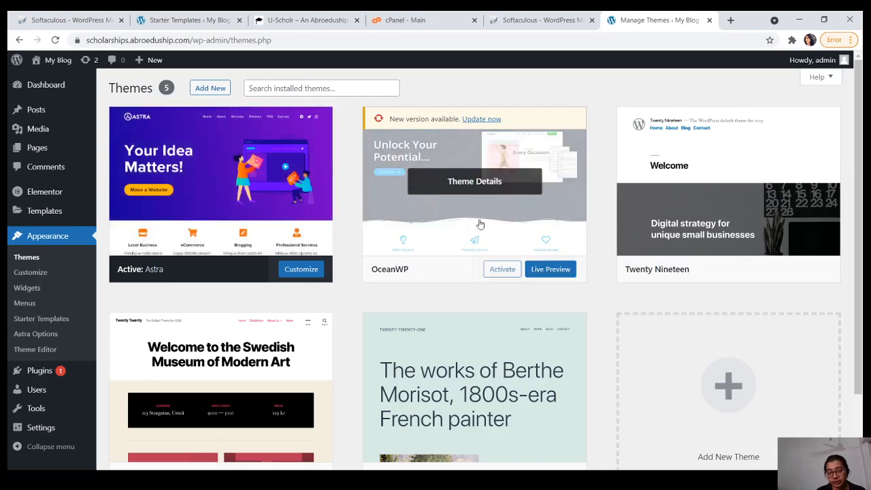
mouse_move(219, 220)
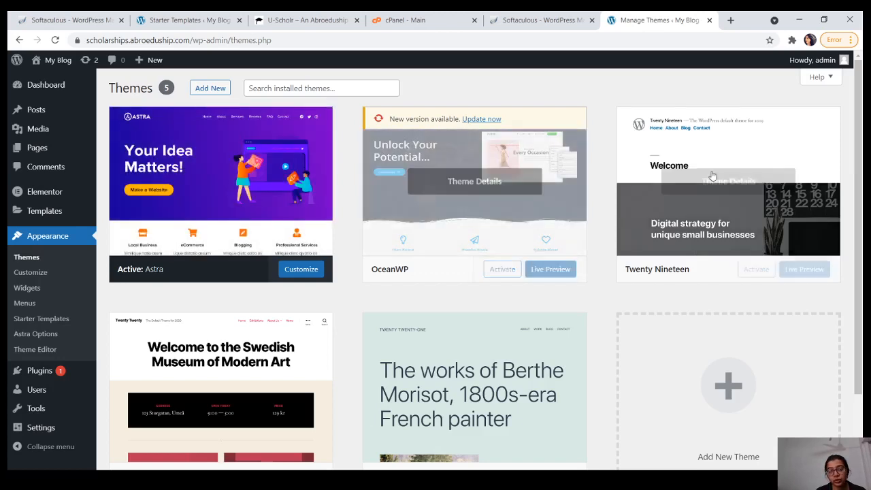
mouse_move(310, 340)
mouse_move(447, 350)
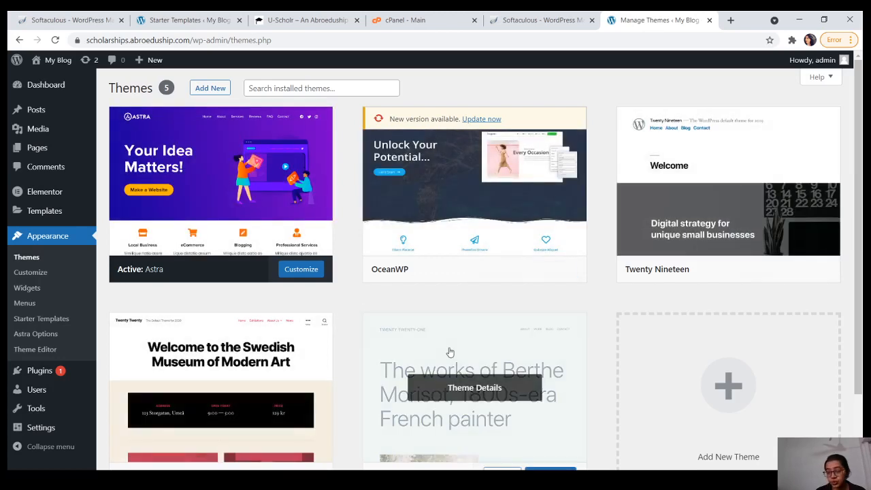
mouse_move(300, 214)
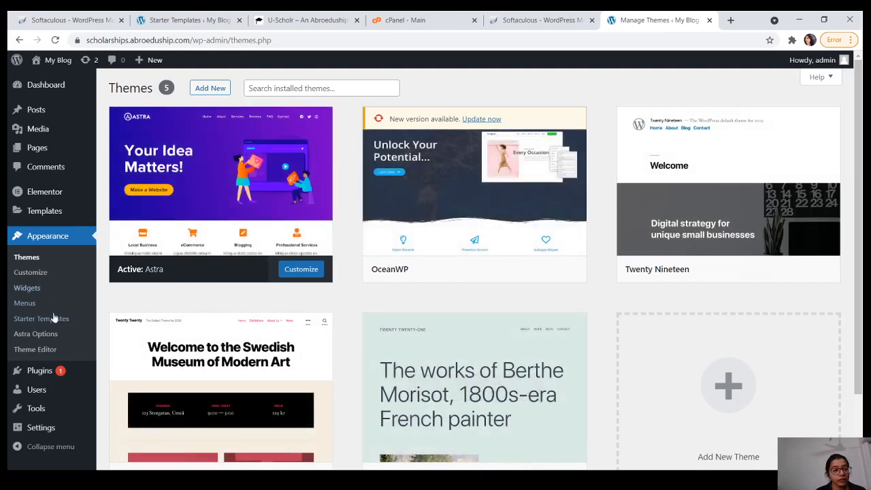
mouse_move(76, 368)
click(126, 372)
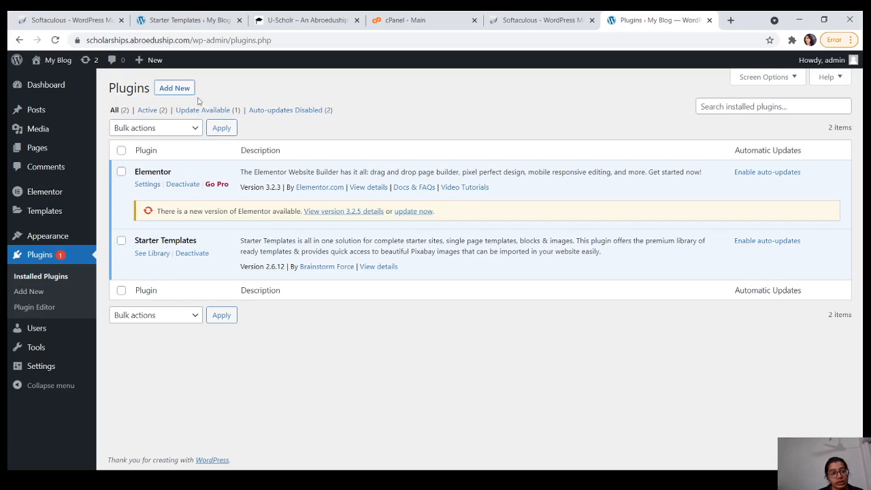
click(176, 91)
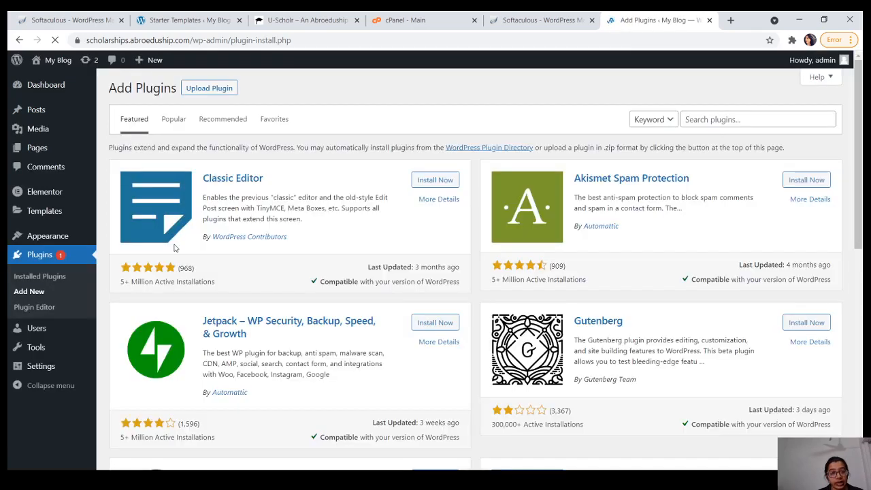
click(728, 118)
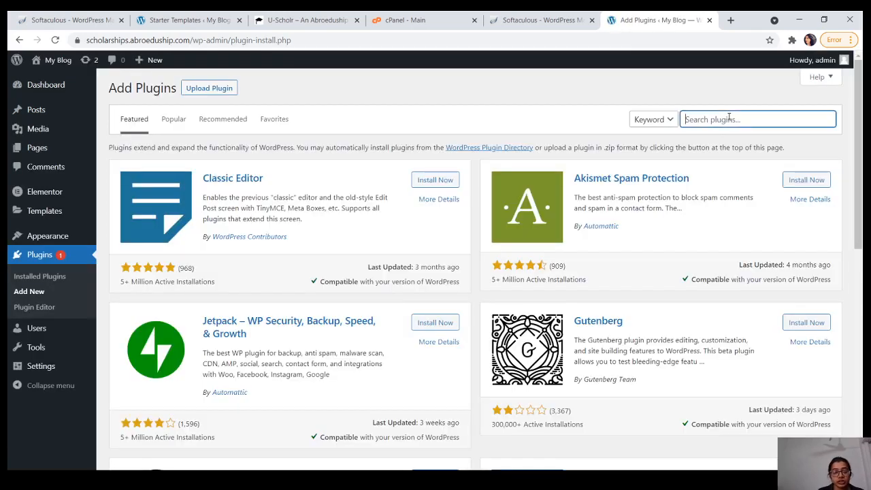
text(starte)
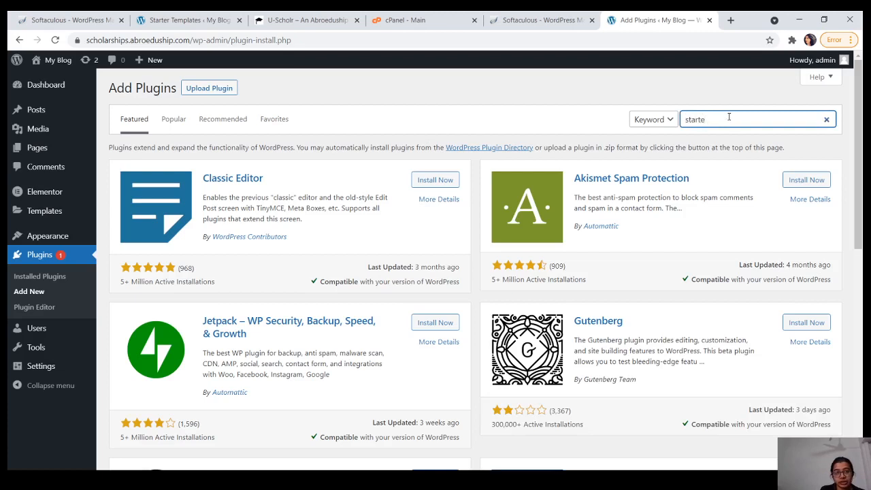
text(r template)
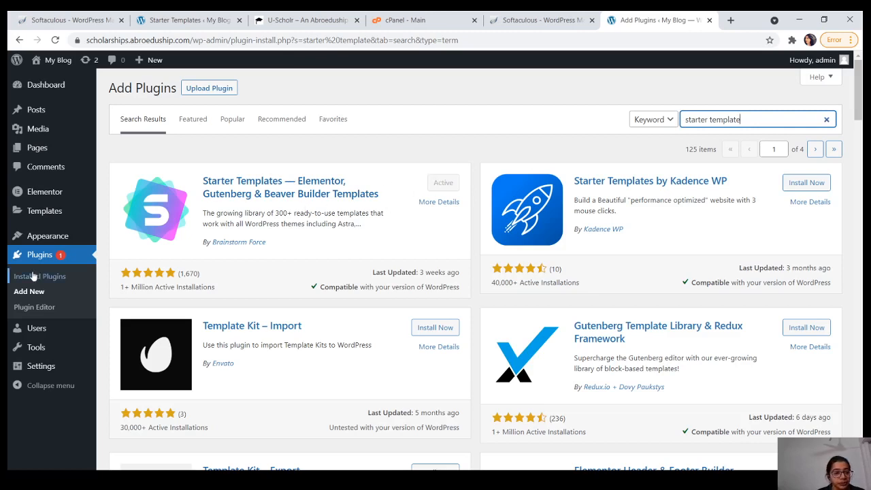
click(54, 281)
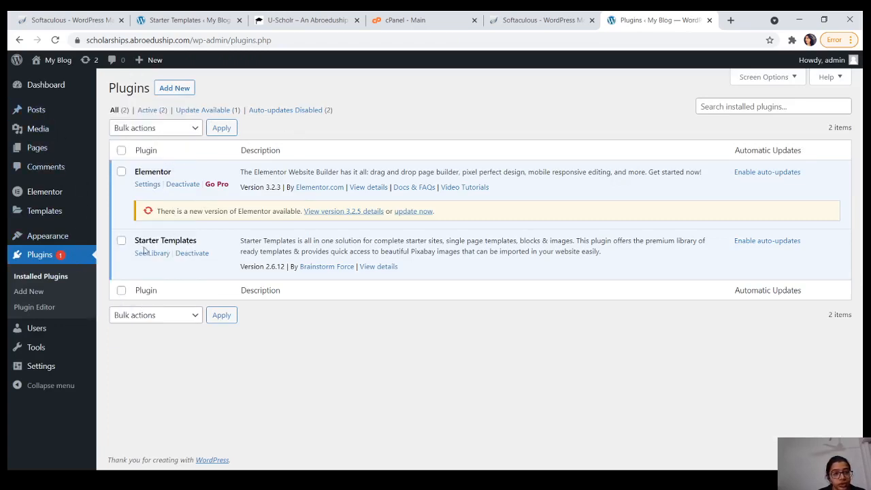
Step: Open the Starter Templates library to reach the Select Page Builder prompt
click(189, 15)
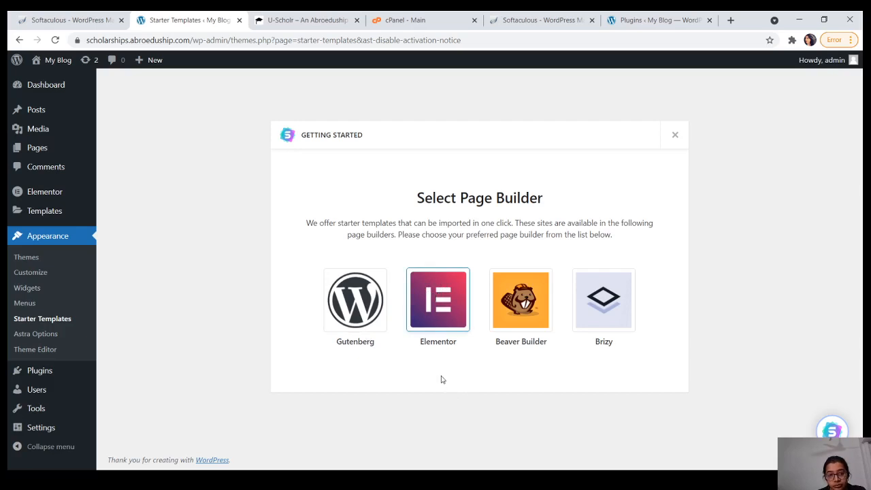
Step: Pick Elementor as the page builder for the starter templates
click(443, 307)
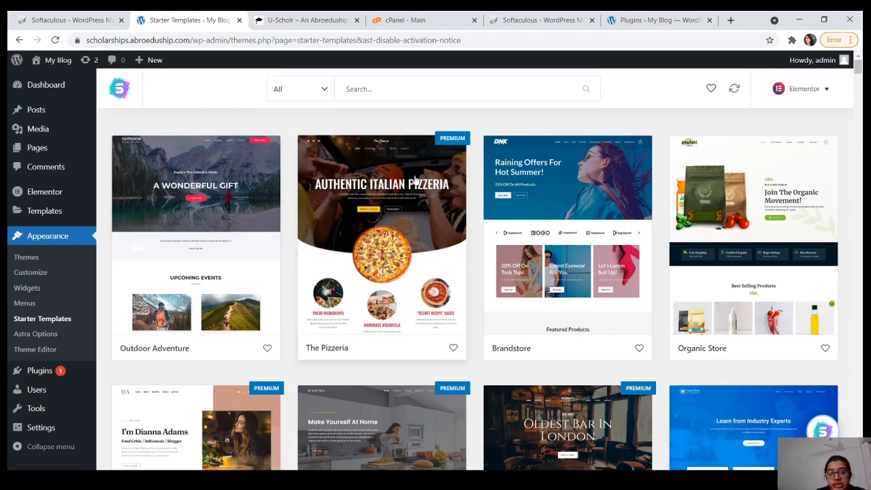
Step: Scroll through the Elementor starter templates and open the 'All' category and price filter
mouse_move(860, 67)
mouse_down()
mouse_move(858, 383)
mouse_move(858, 65)
mouse_up()
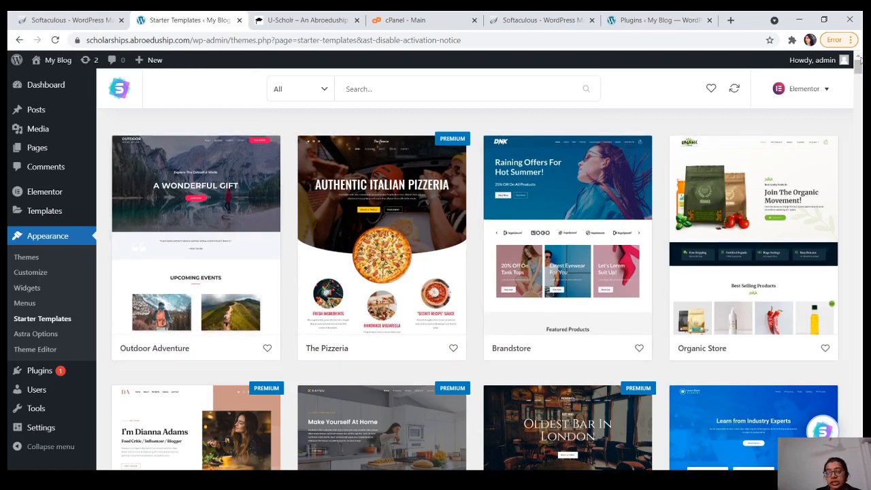
drag(858, 62, 858, 82)
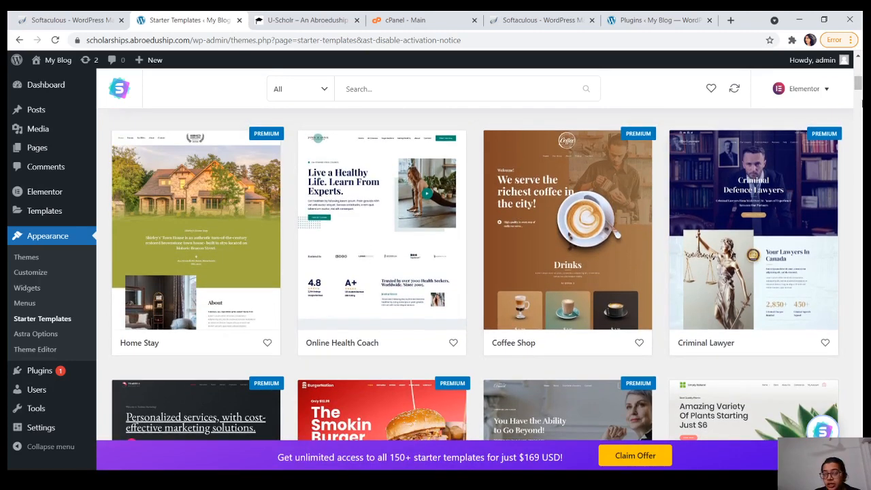
drag(859, 83, 859, 96)
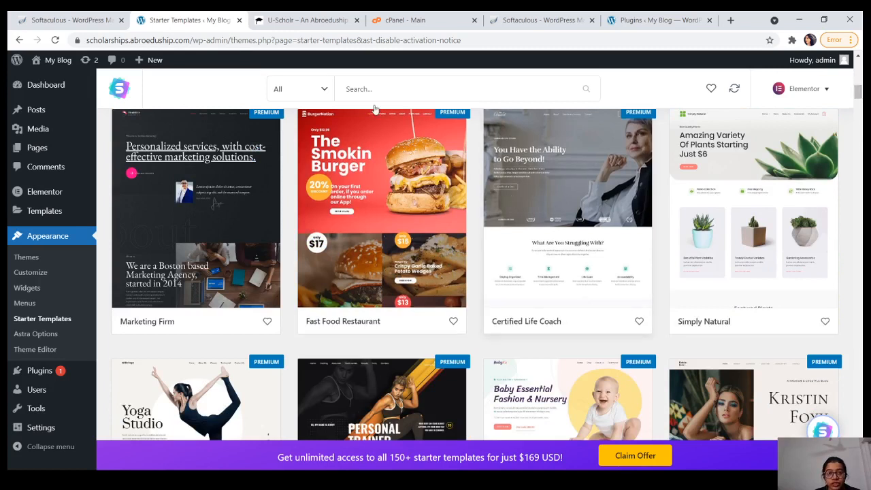
click(325, 91)
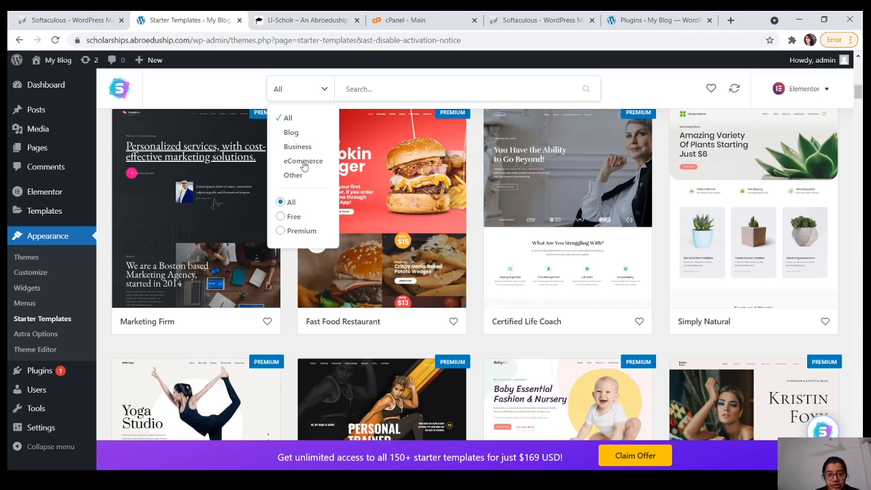
Step: Filter the starter template gallery to show only Free templates
click(281, 216)
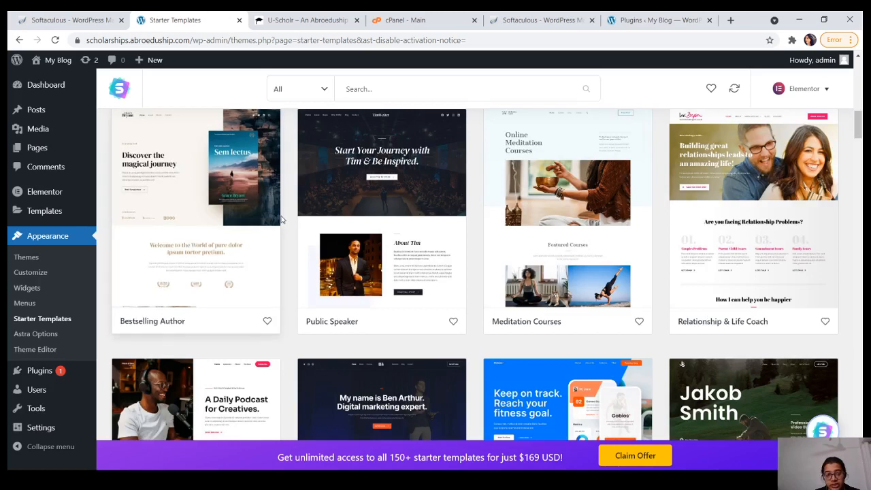
click(322, 89)
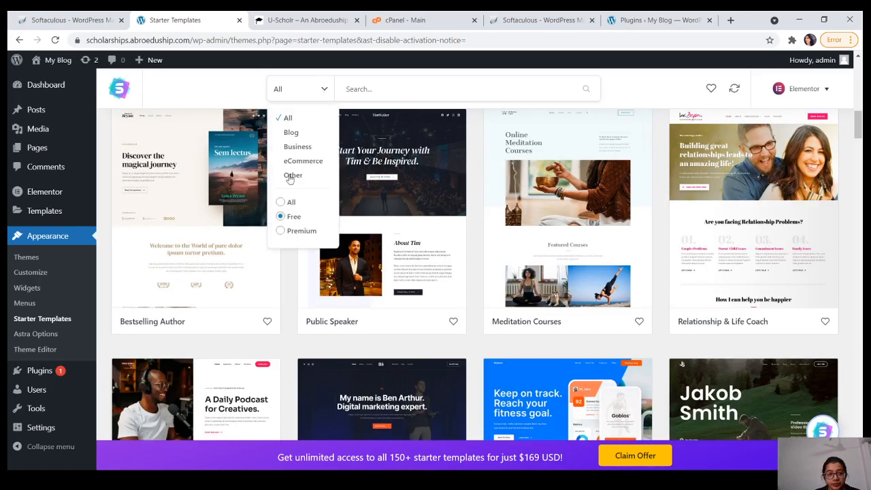
click(224, 91)
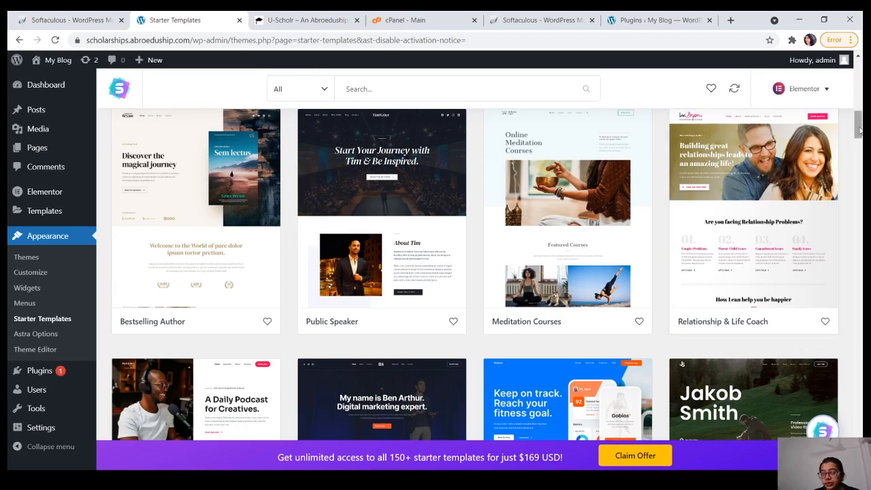
Step: Scroll down to the Professional Services template and open its details page
drag(860, 129, 859, 272)
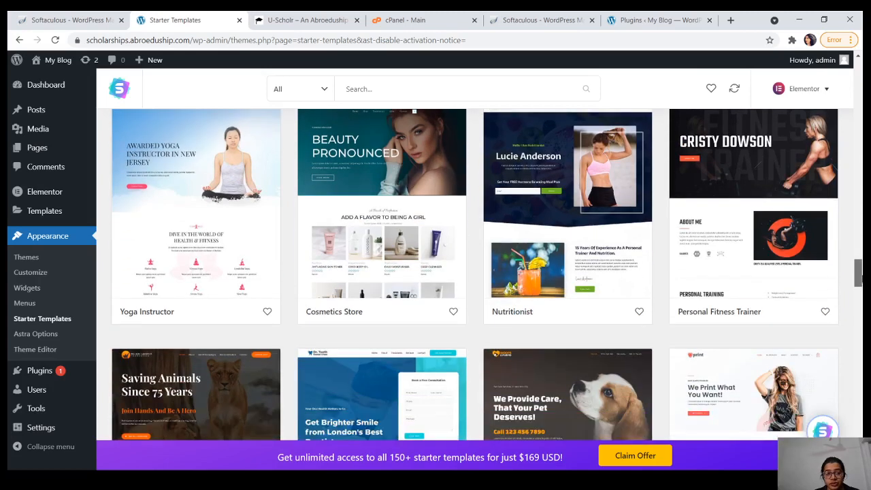
scroll(474, 272, down, 3)
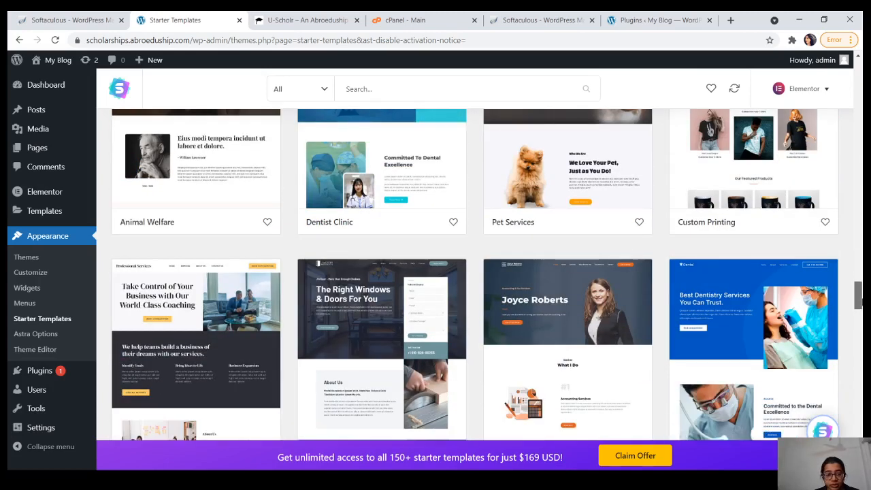
scroll(475, 272, down, 2)
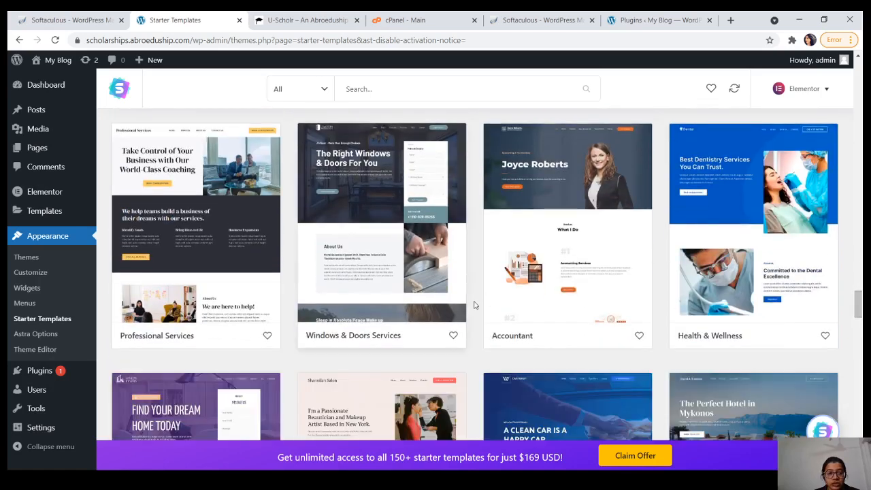
click(187, 236)
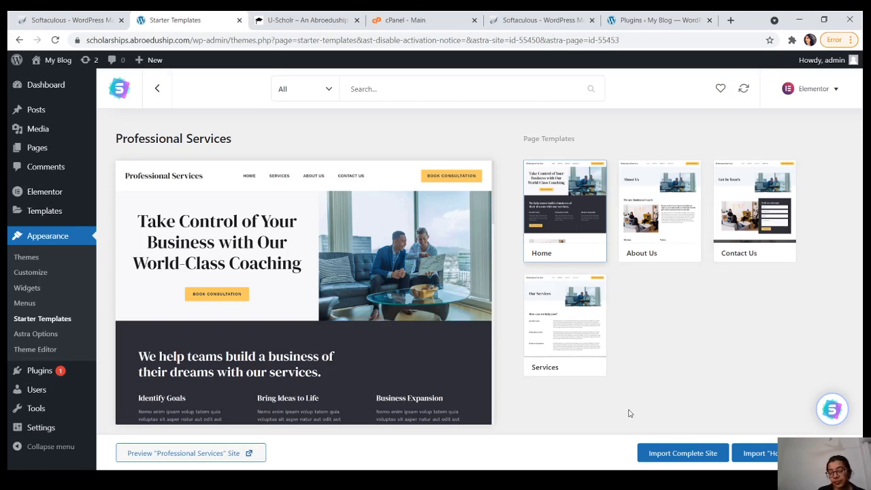
Step: Start importing the complete Professional Services site from its preview
click(671, 457)
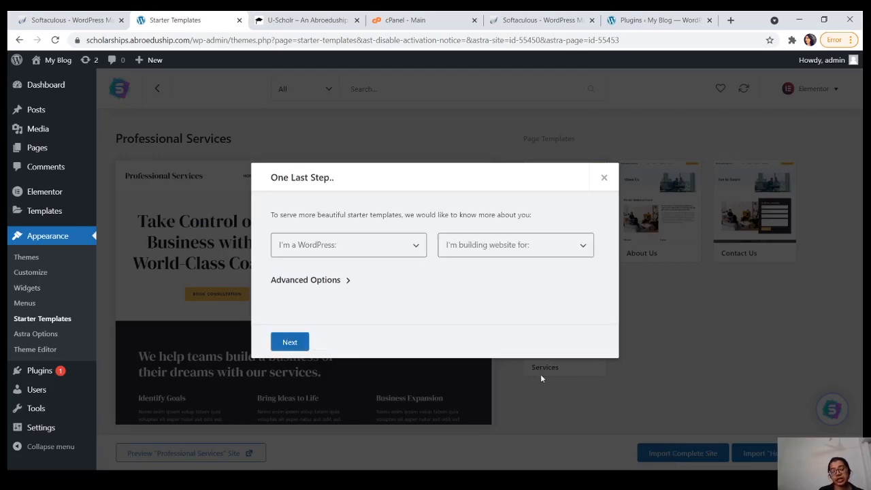
Step: Answer the import questionnaire as a WordPress Beginner building for Myself/My company, then continue
click(392, 254)
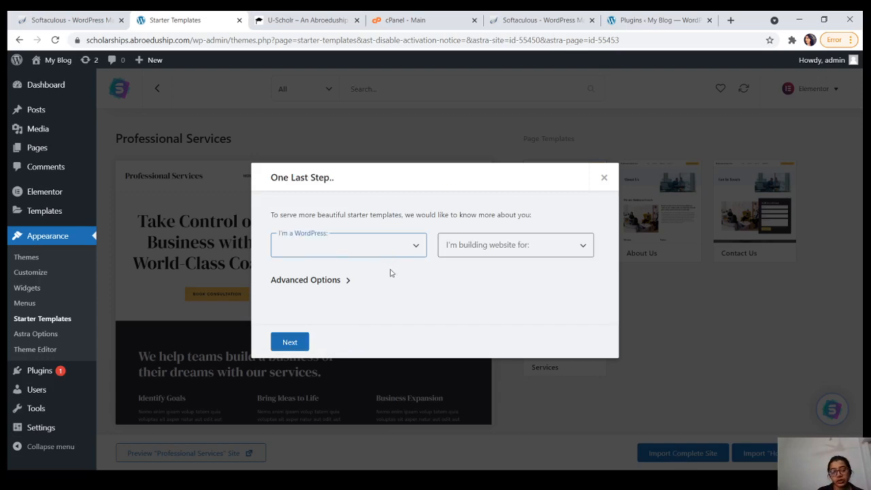
click(393, 270)
click(501, 249)
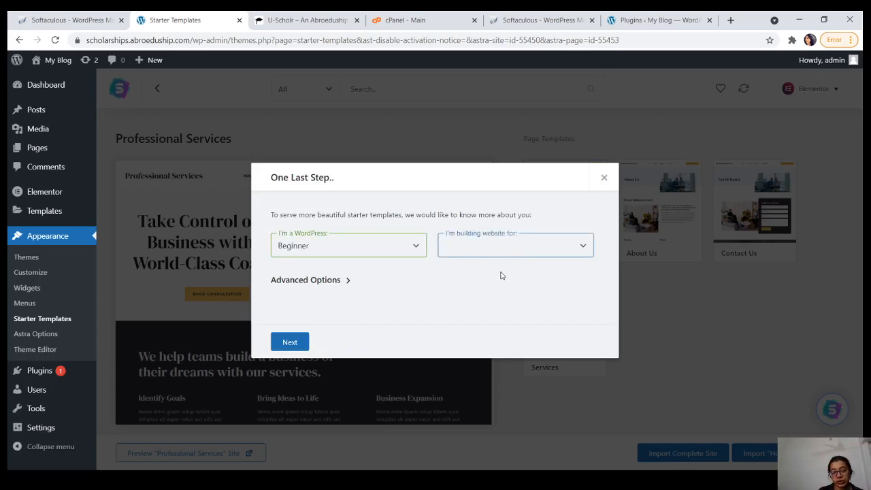
click(501, 281)
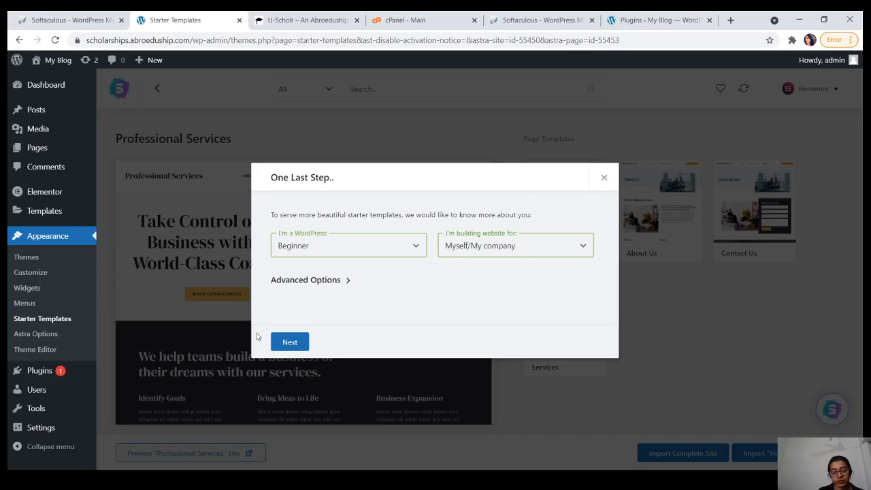
click(290, 344)
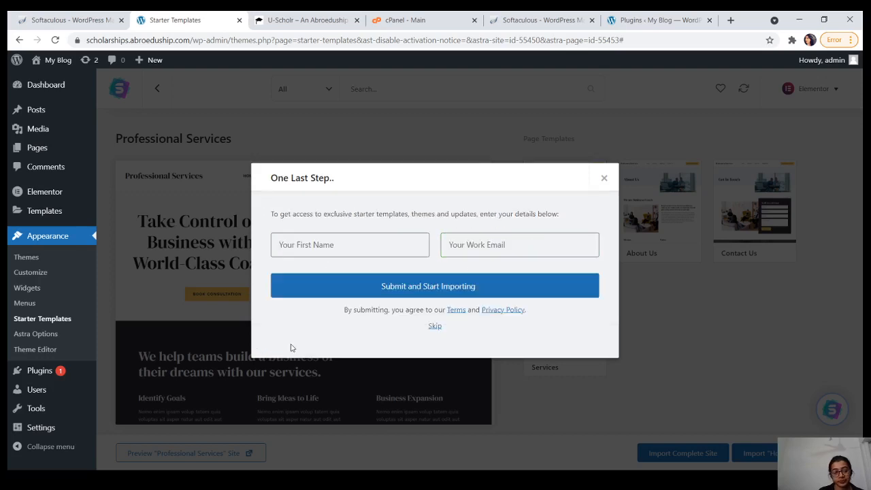
Step: Skip the name and email form and import the complete Professional Services site
click(434, 326)
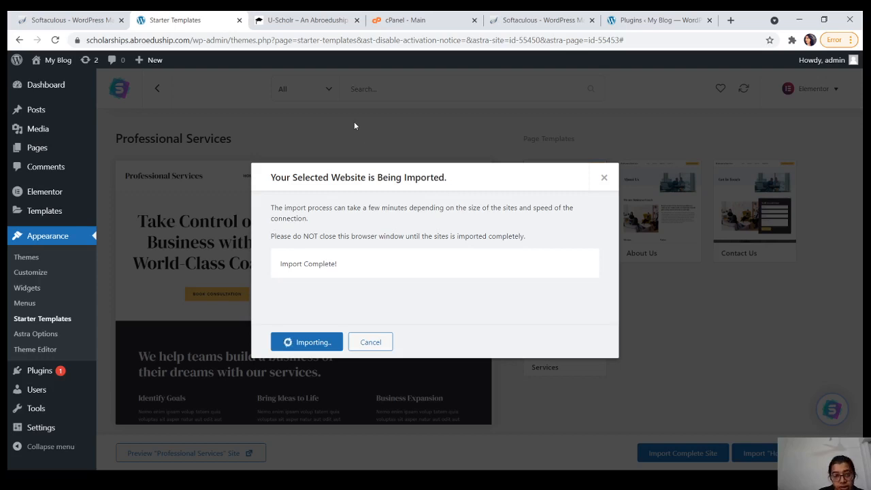
Step: Switch to the U-Scholr tab showing the 'Get Financial Freedom' home page
click(313, 17)
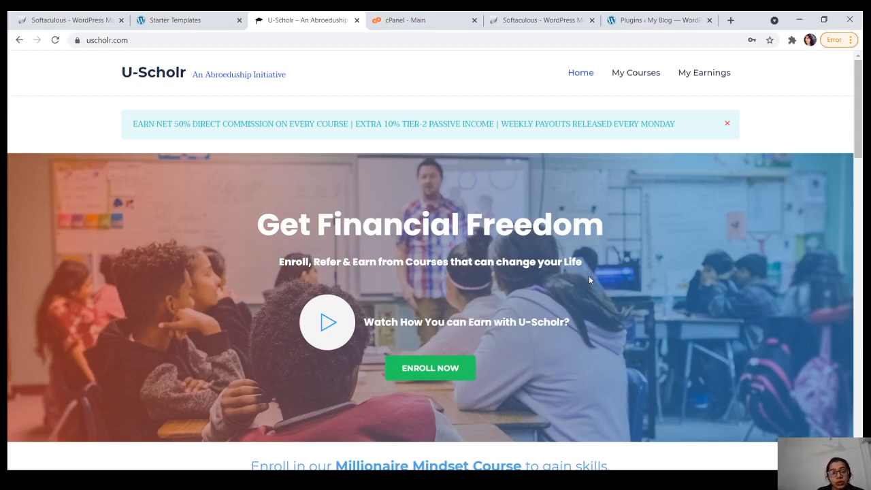
click(328, 324)
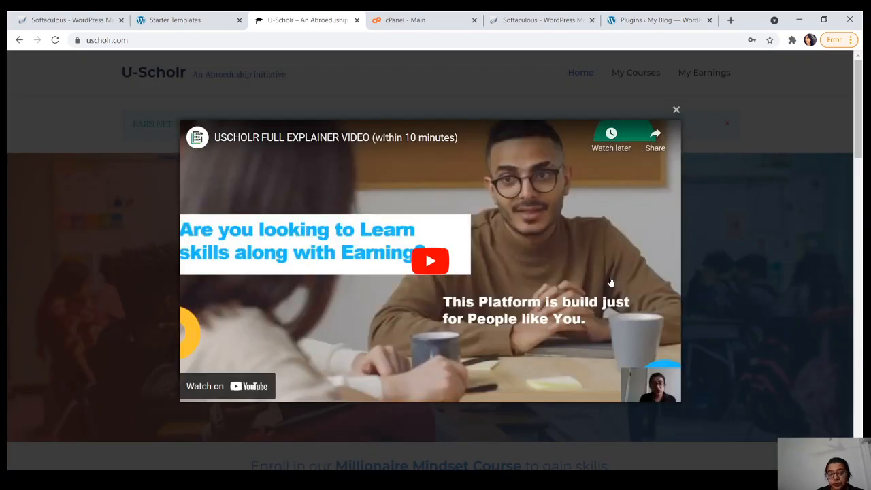
click(431, 256)
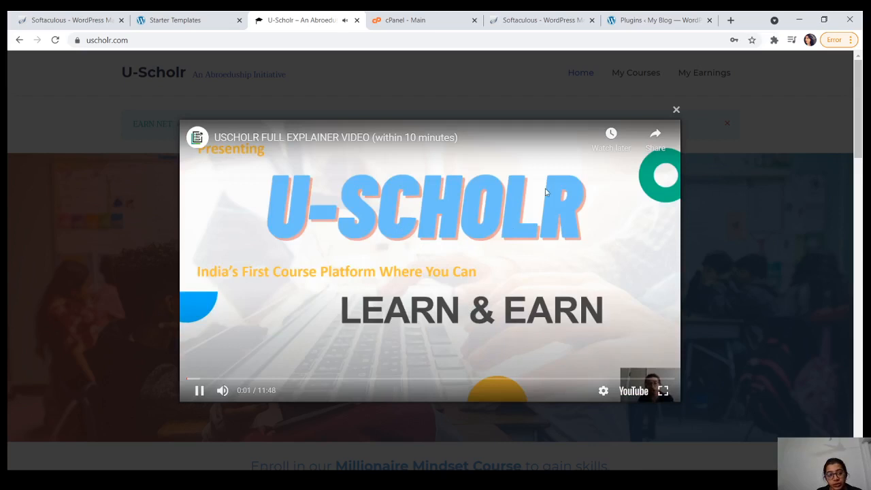
click(390, 250)
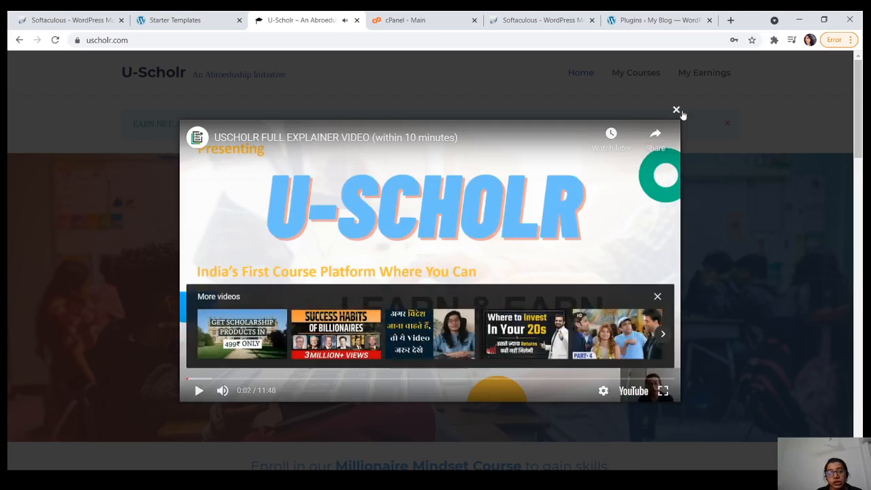
click(657, 296)
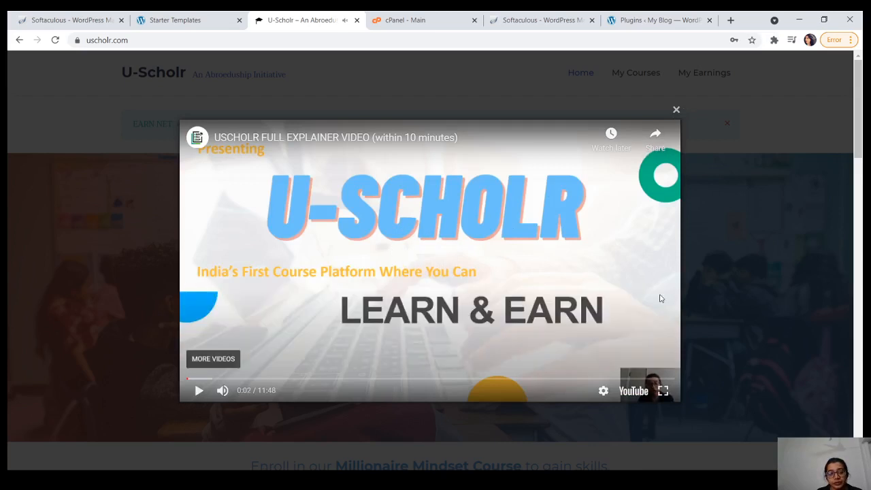
click(675, 111)
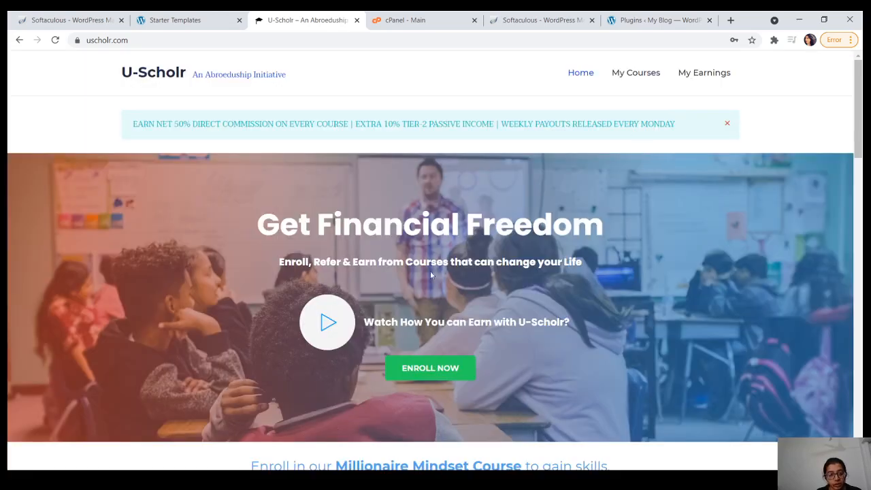
Step: Scroll down to the Millionaire Mindset course and its eight-module, 4999 INR curriculum
scroll(430, 274, down, 1)
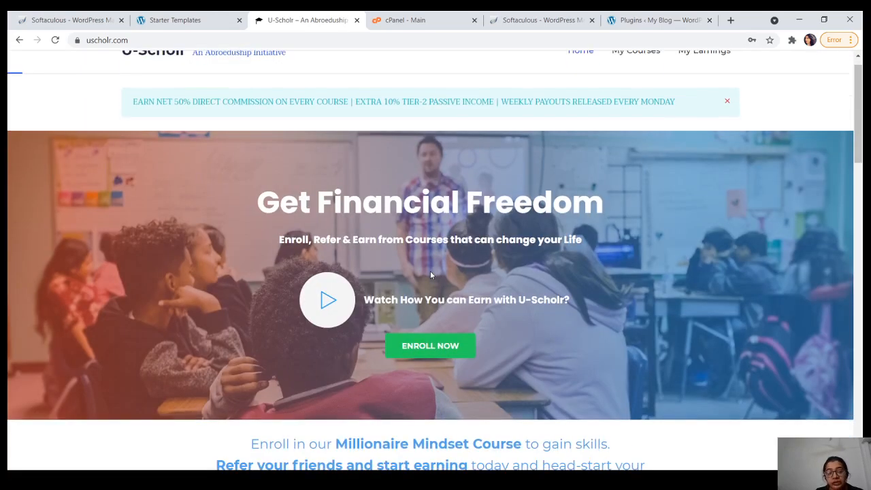
scroll(430, 274, up, 1)
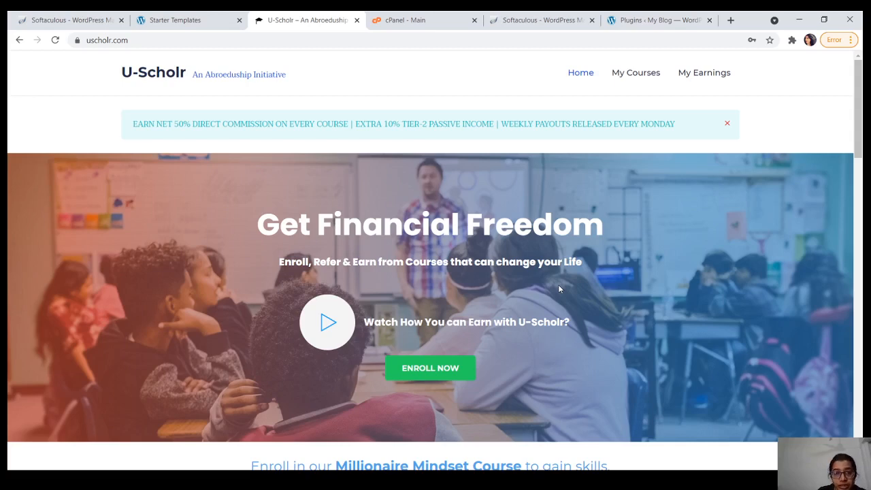
scroll(560, 288, down, 3)
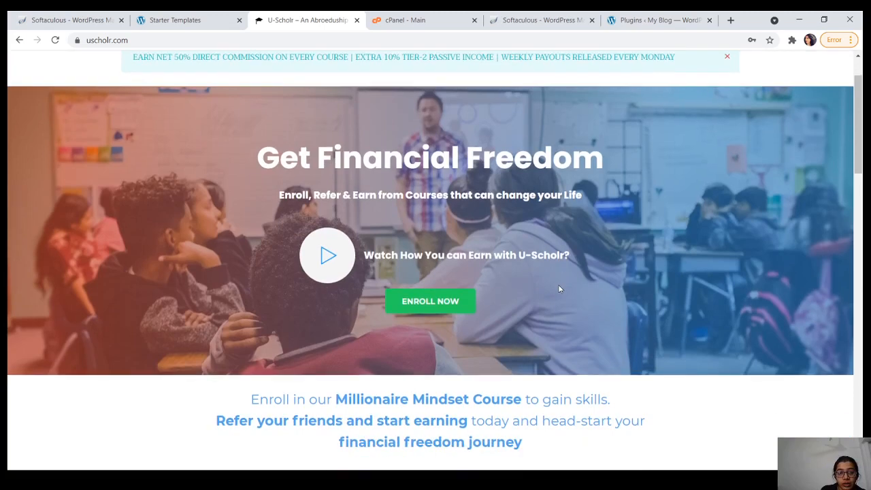
scroll(559, 289, down, 3)
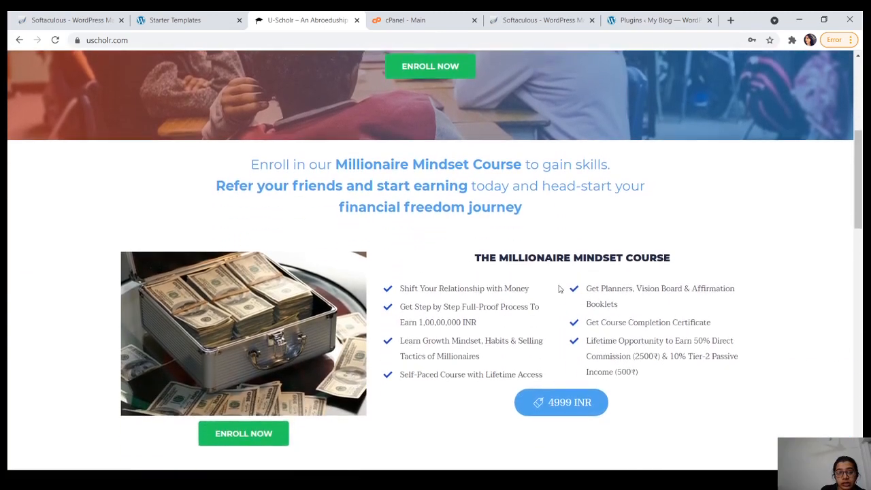
scroll(559, 289, down, 1)
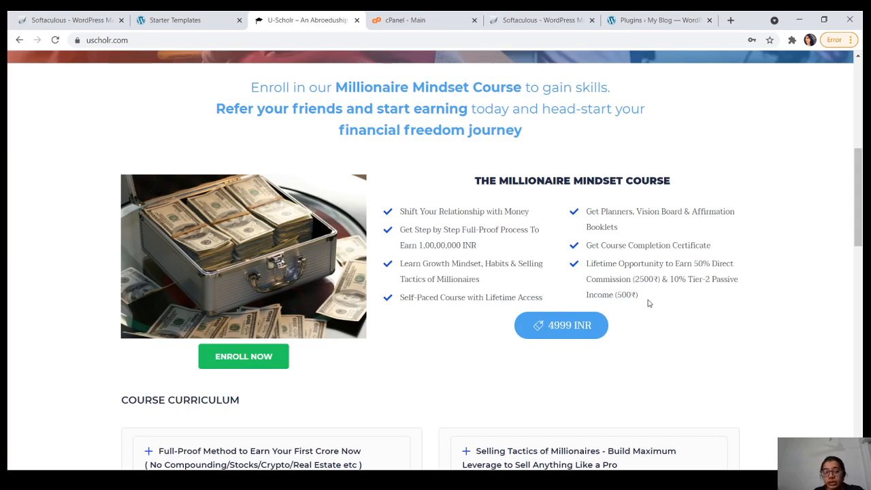
scroll(649, 303, down, 1)
scroll(649, 304, up, 1)
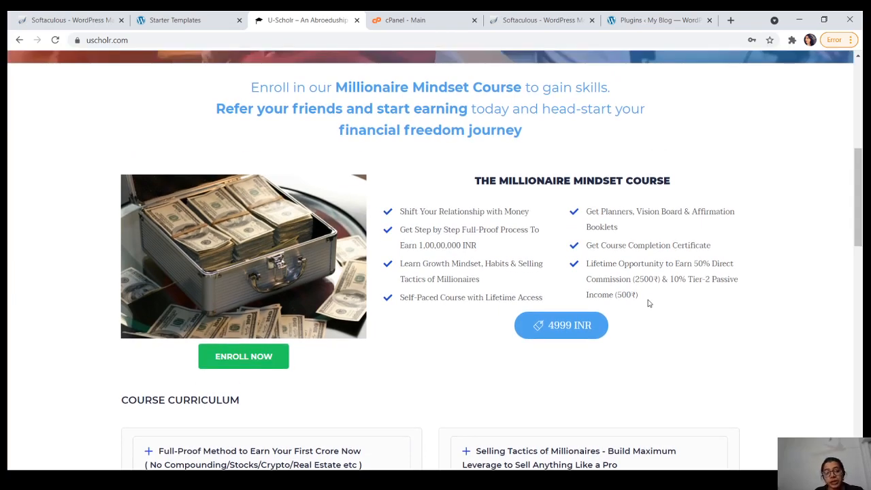
scroll(648, 303, down, 4)
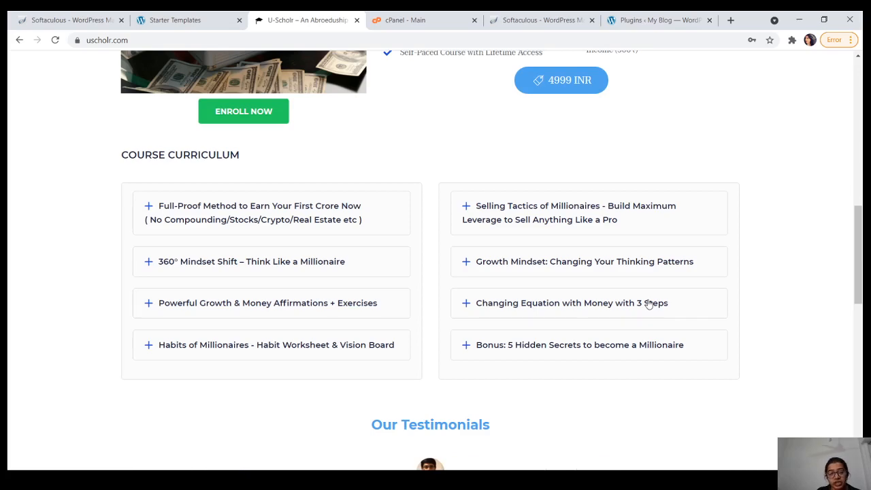
Step: Scroll to Our Testimonials and cycle through all five slides, ending on the fifth
scroll(649, 303, down, 3)
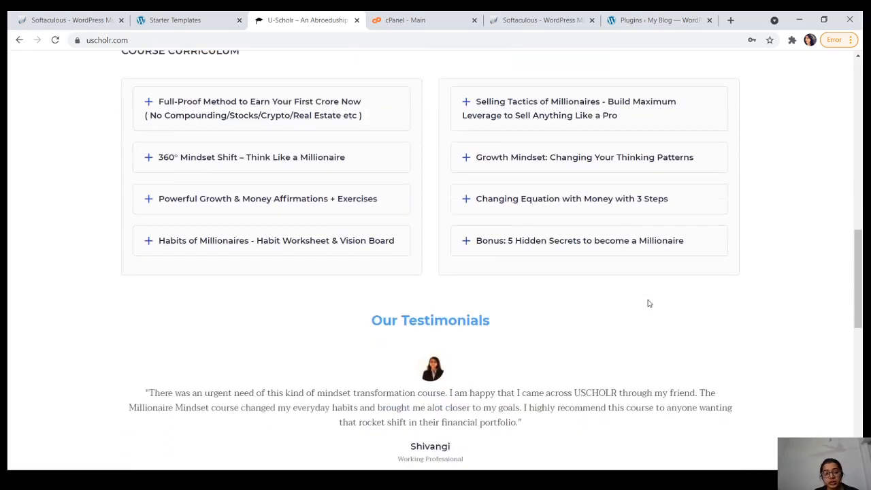
scroll(648, 303, down, 1)
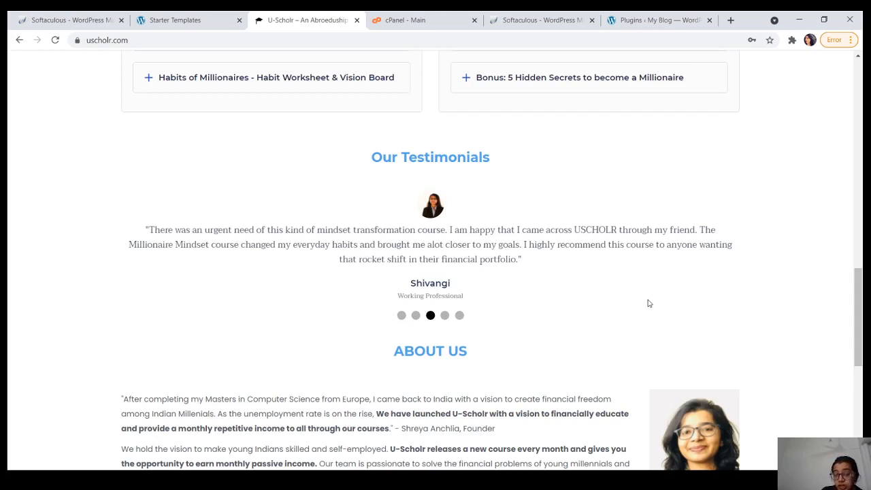
click(459, 317)
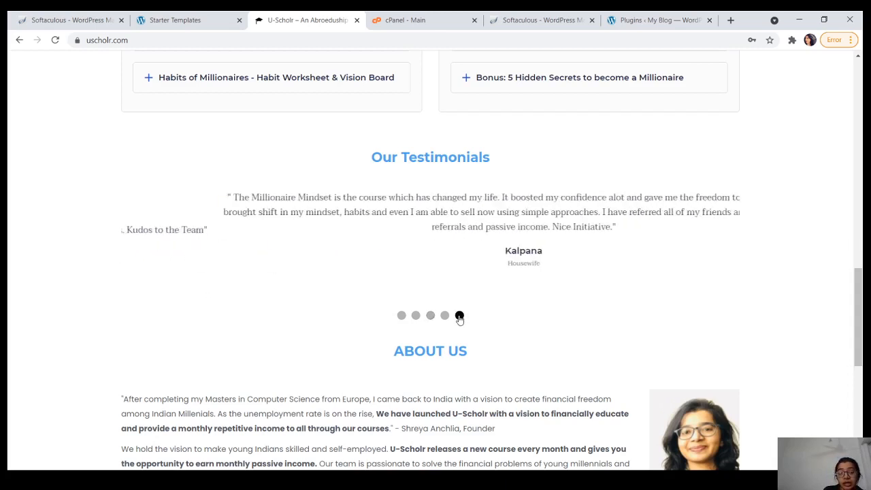
click(401, 315)
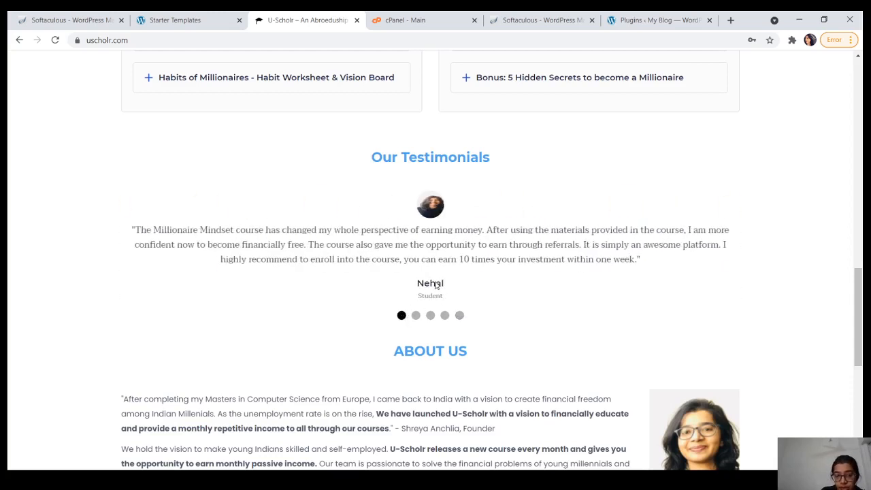
click(430, 314)
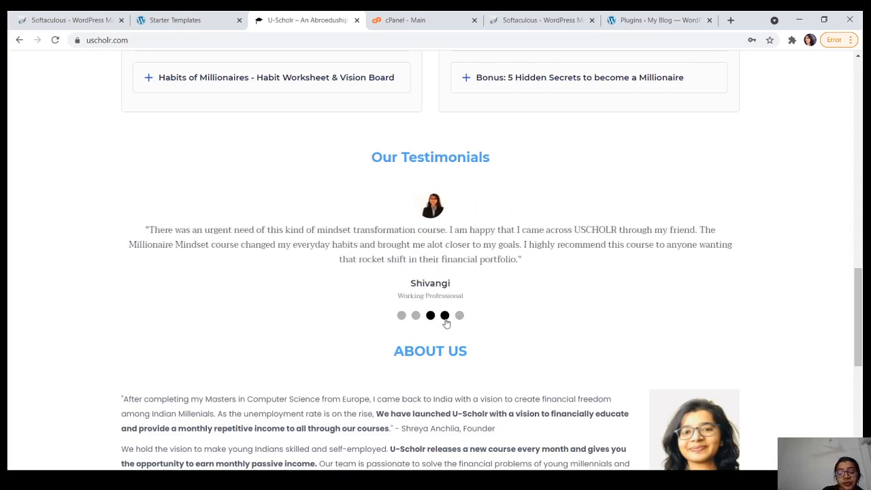
click(444, 317)
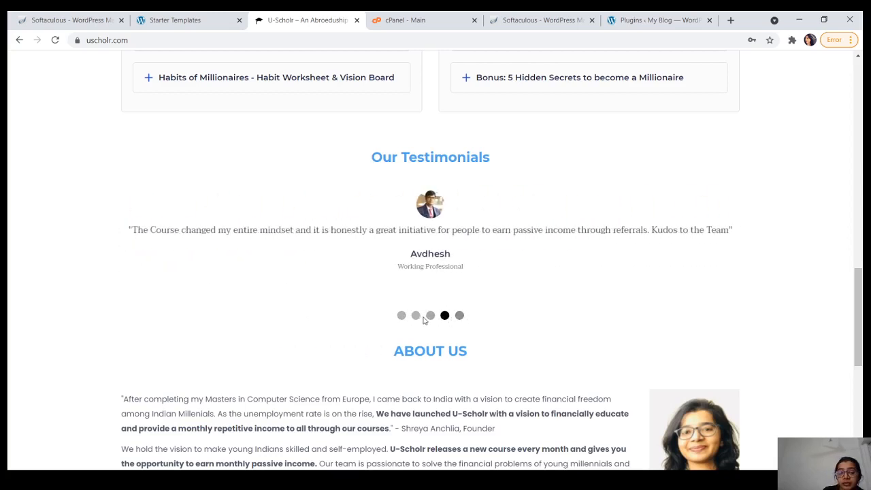
click(416, 316)
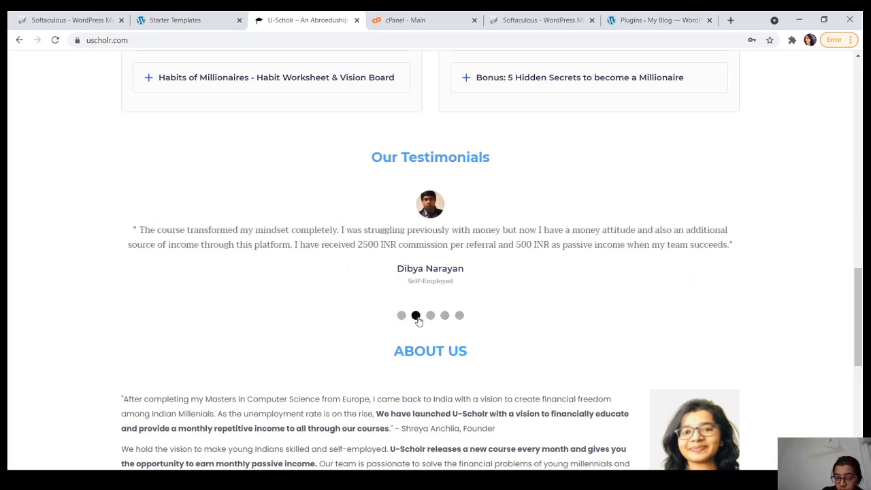
click(459, 316)
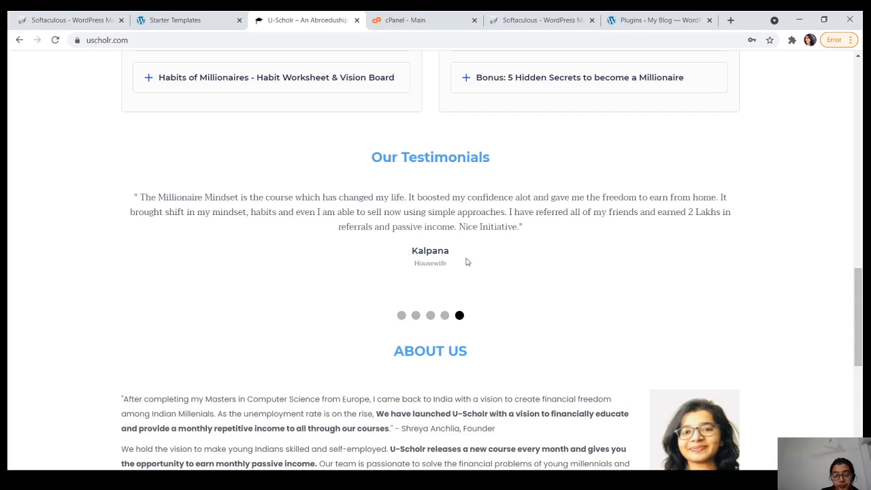
Step: Scroll through U-Scholr's About Us section, then return to the Starter Templates import page
scroll(467, 262, down, 3)
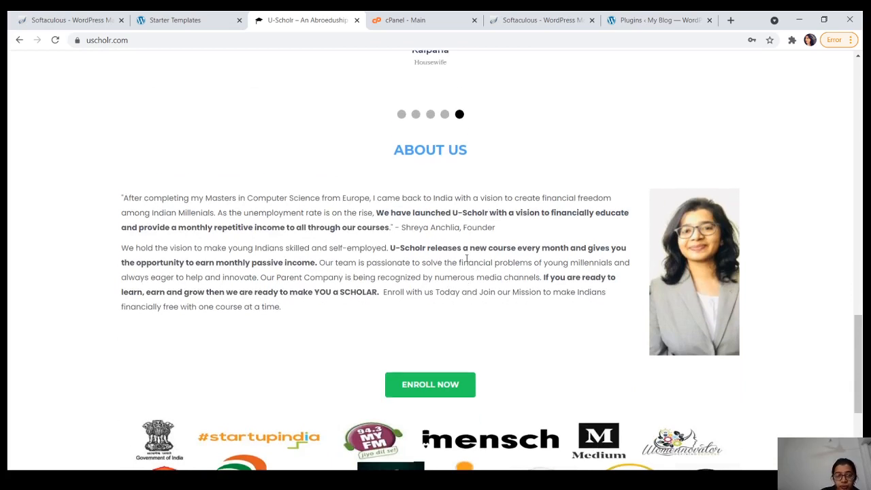
scroll(466, 260, down, 1)
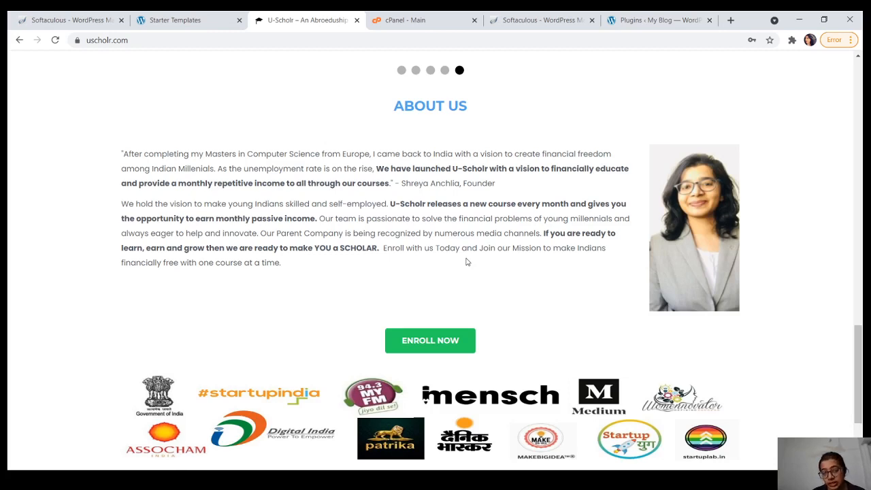
scroll(466, 261, down, 1)
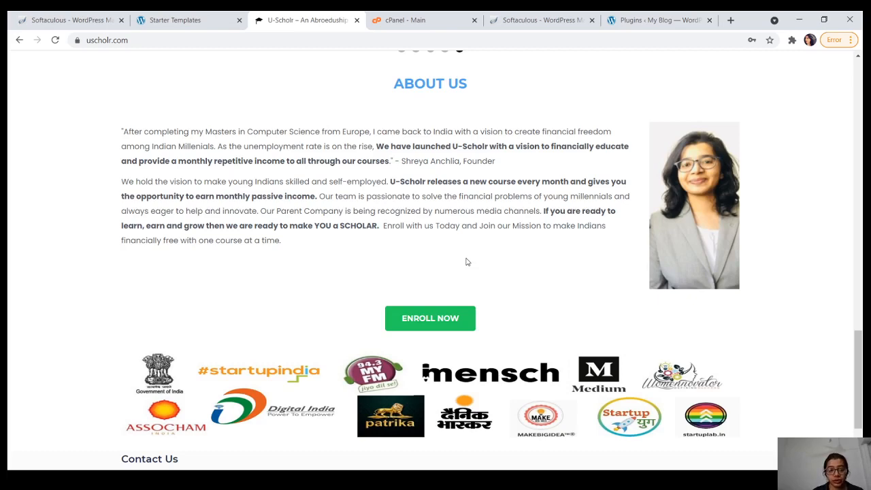
scroll(467, 262, up, 5)
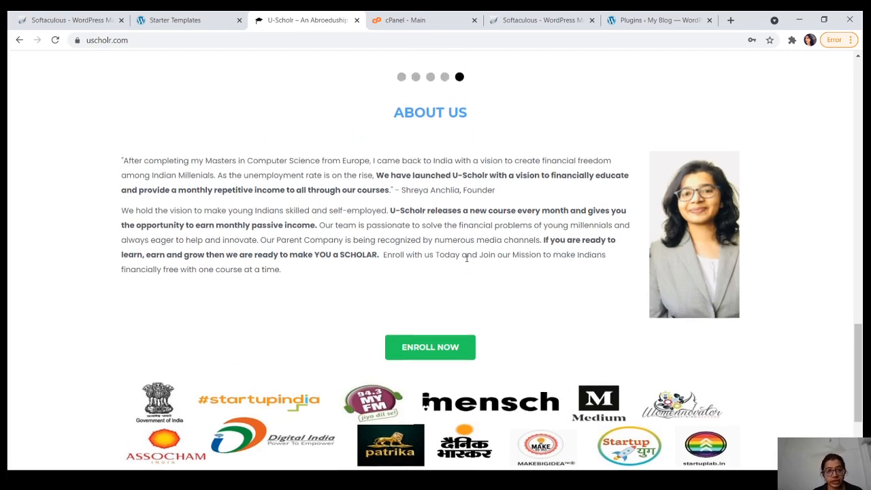
click(198, 15)
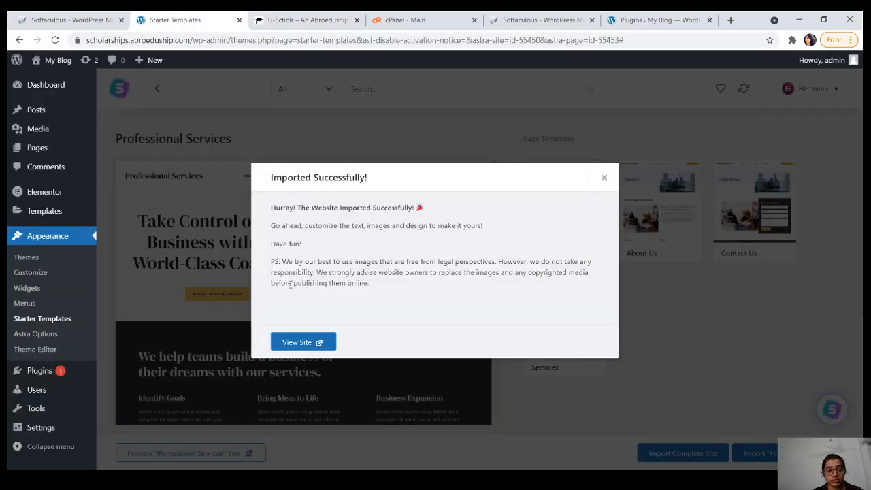
Step: Open the imported site, dismiss the import-success message, and view the live My Blog home page
click(304, 342)
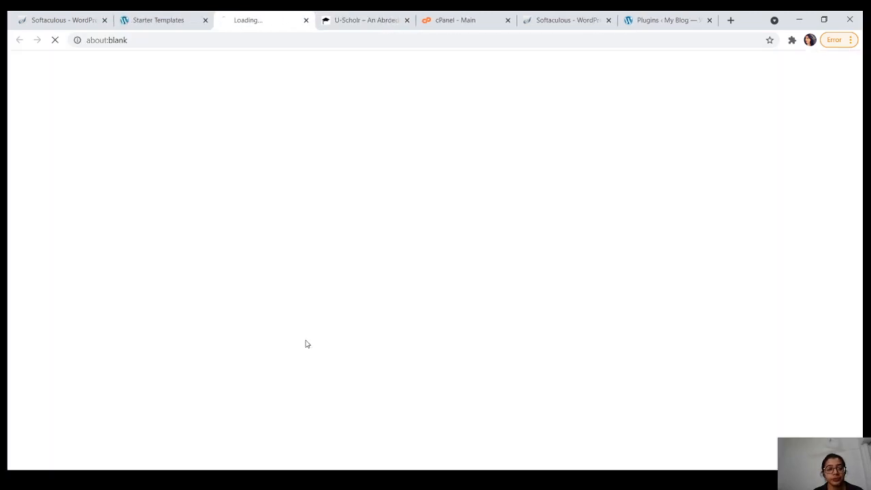
click(185, 21)
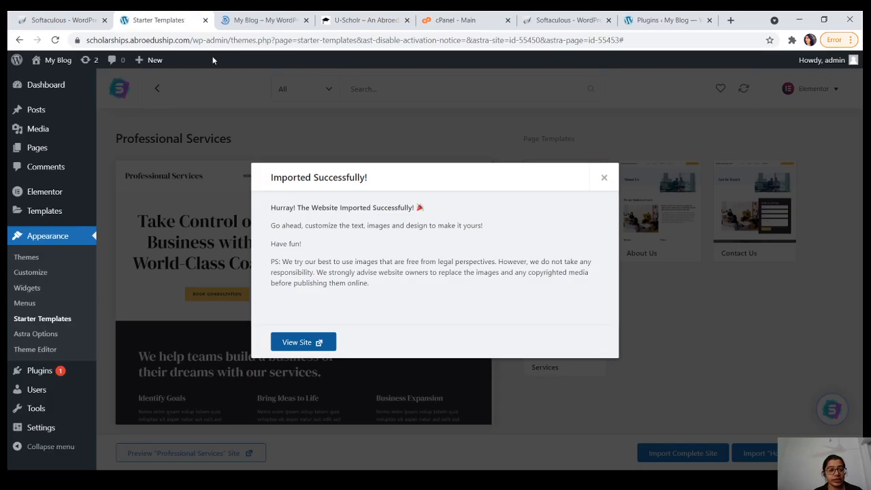
click(604, 177)
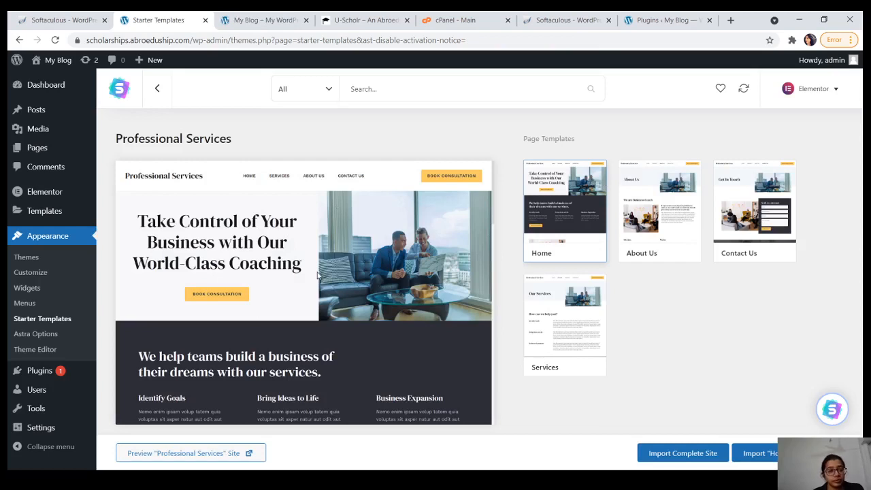
click(269, 18)
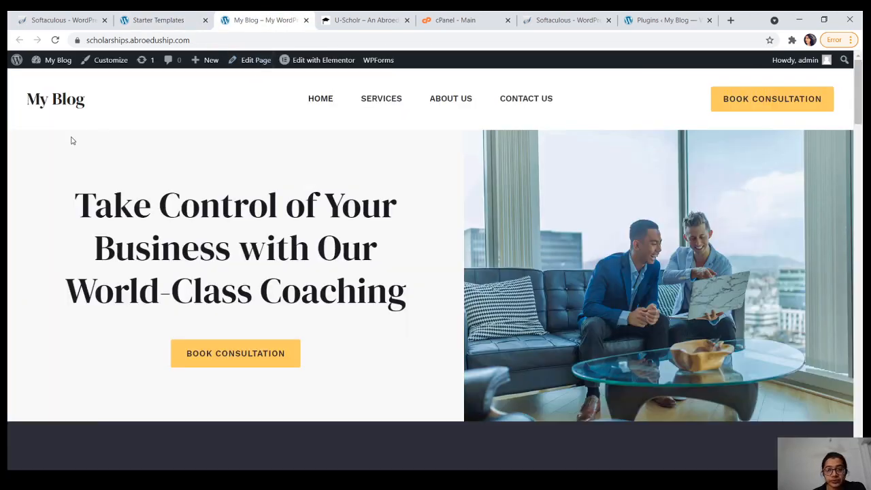
Step: Look over the imported home page down to the bottom and back to the top
scroll(72, 141, down, 5)
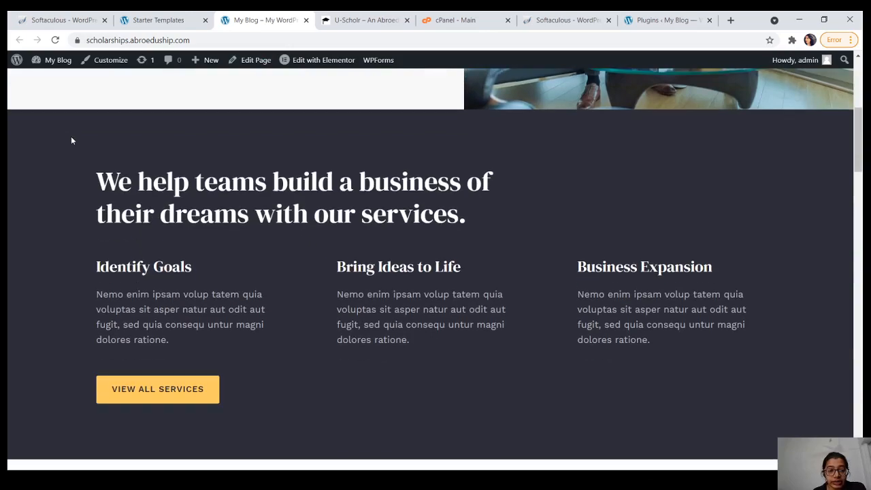
scroll(72, 140, down, 10)
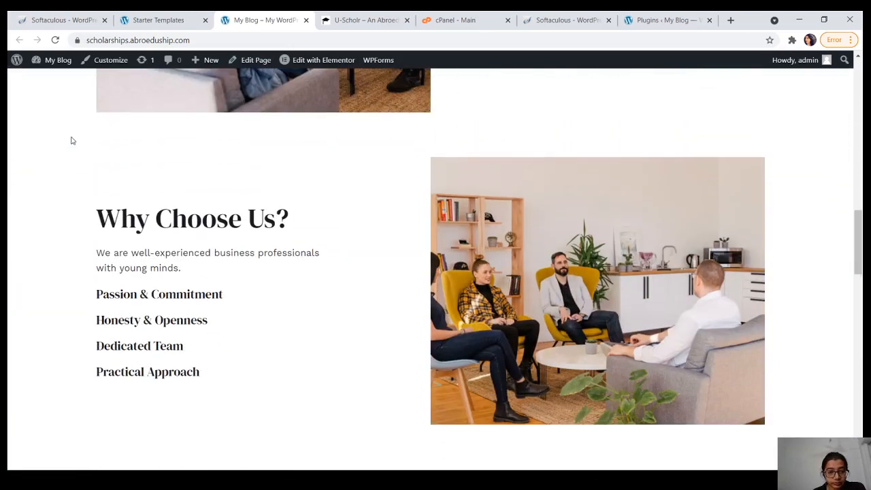
scroll(71, 140, down, 10)
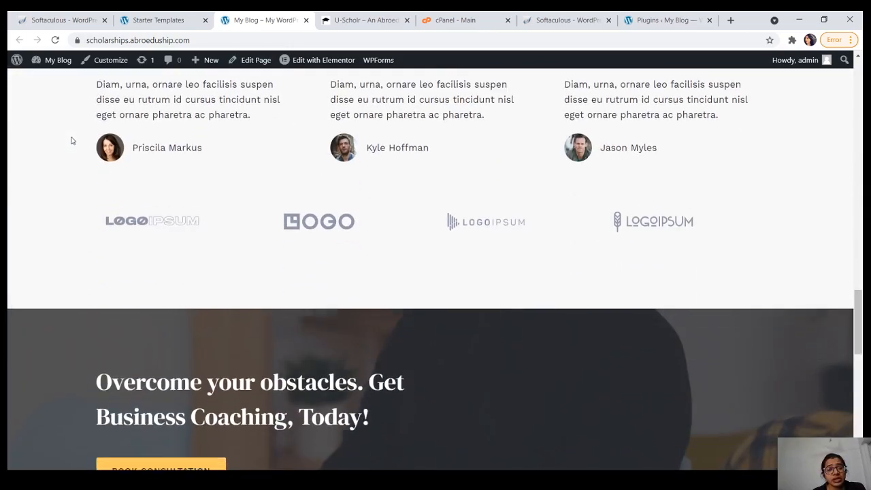
scroll(71, 140, down, 10)
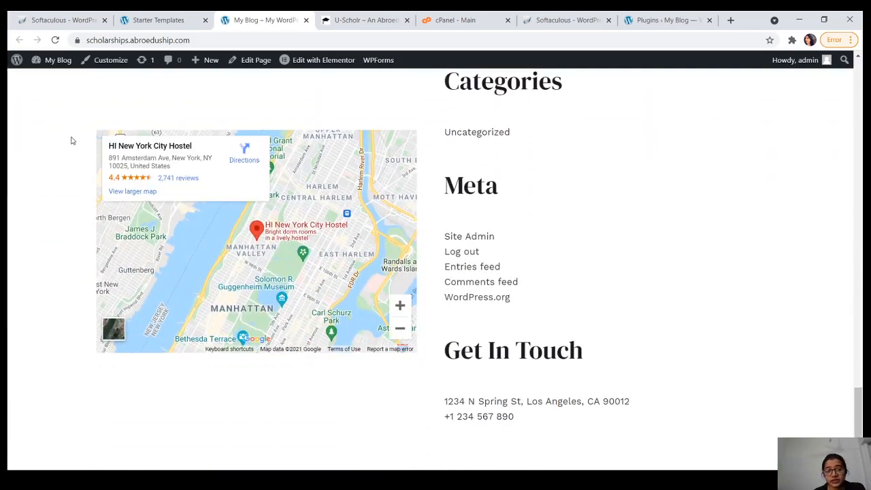
drag(859, 412, 858, 53)
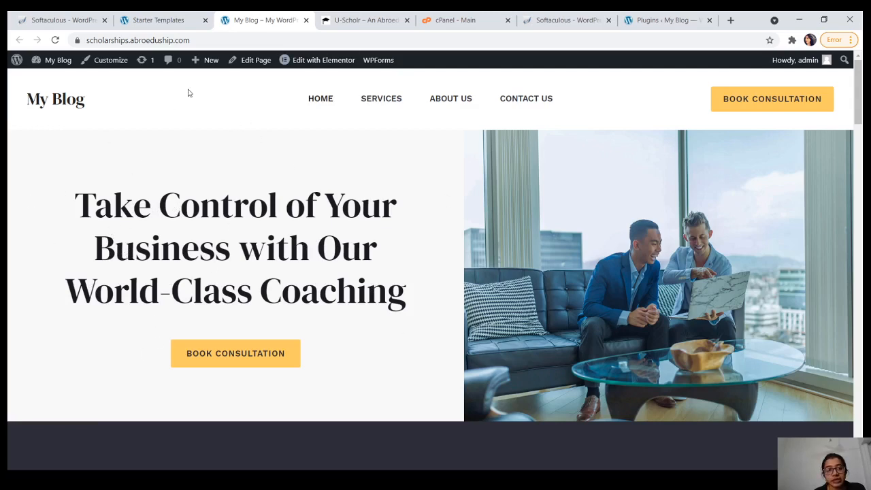
mouse_move(306, 62)
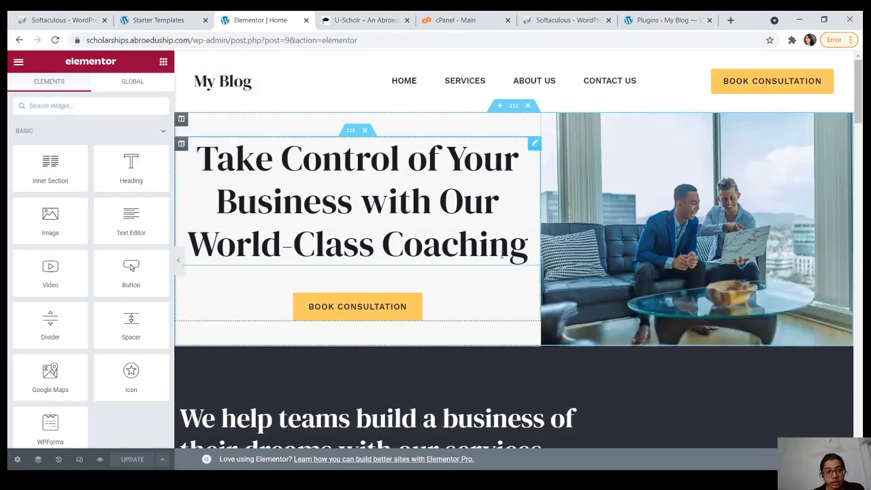
Step: Retitle the hero heading to 'Take Control of Your Business with our Experts'
click(467, 245)
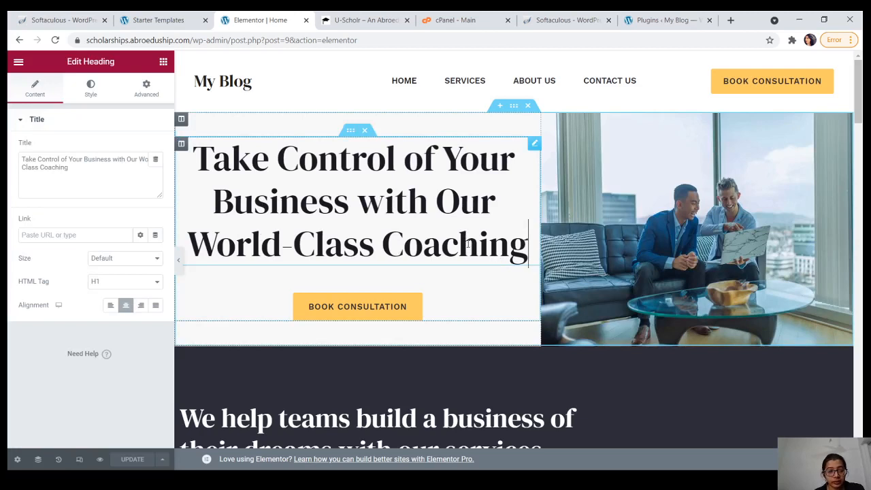
click(88, 167)
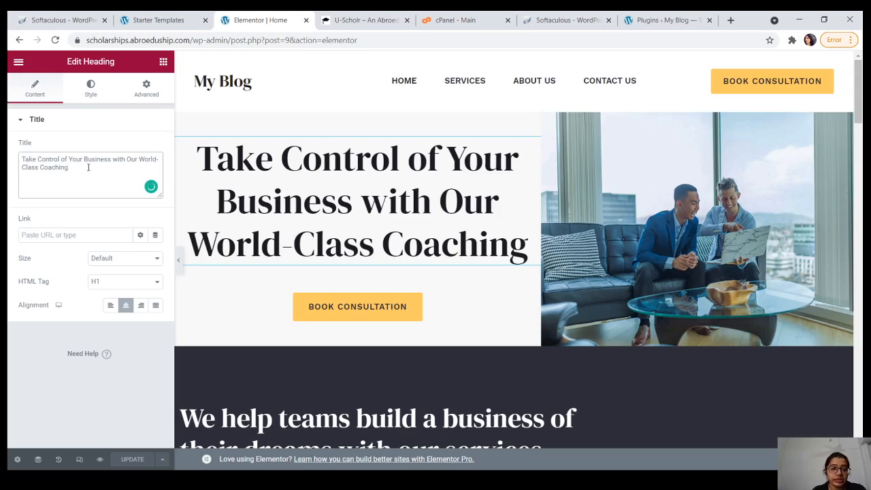
key(BackSpace)
key(BackSpace)
key(BackSpace)
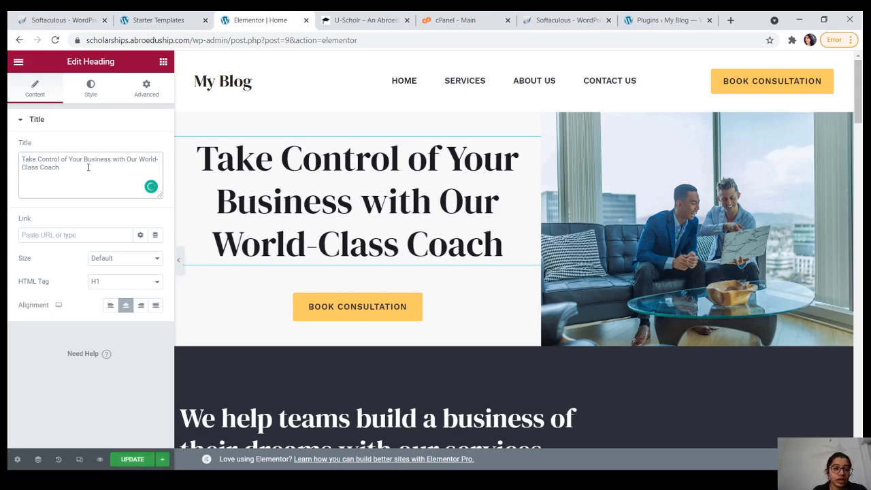
key(BackSpace)
key(BackSpace)
key(BackSpace)
key(BackSpace)
key(BackSpace)
key(BackSpace)
key(BackSpace)
key(BackSpace)
key(BackSpace)
key(BackSpace)
key(BackSpace)
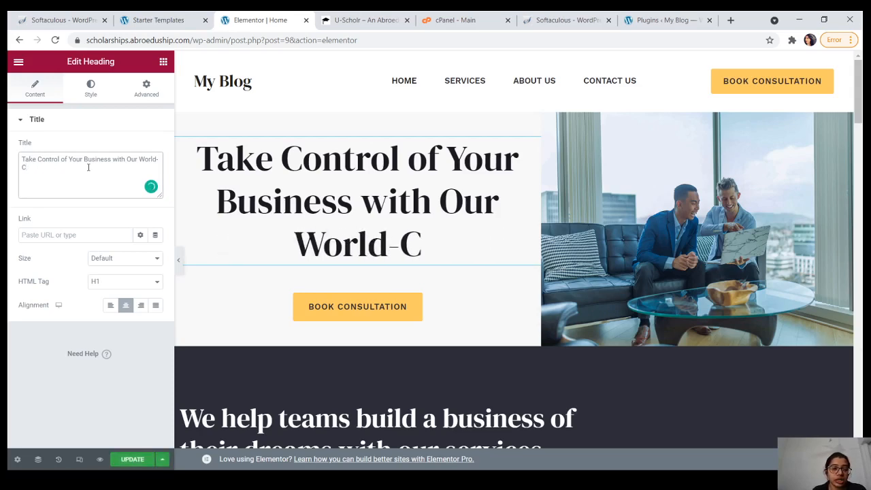
key(BackSpace)
key(BackSpace)
key(BackSpace)
key(BackSpace)
key(BackSpace)
key(BackSpace)
key(BackSpace)
key(BackSpace)
key(BackSpace)
key(BackSpace)
key(BackSpace)
key(BackSpace)
key(BackSpace)
key(BackSpace)
key(BackSpace)
key(BackSpace)
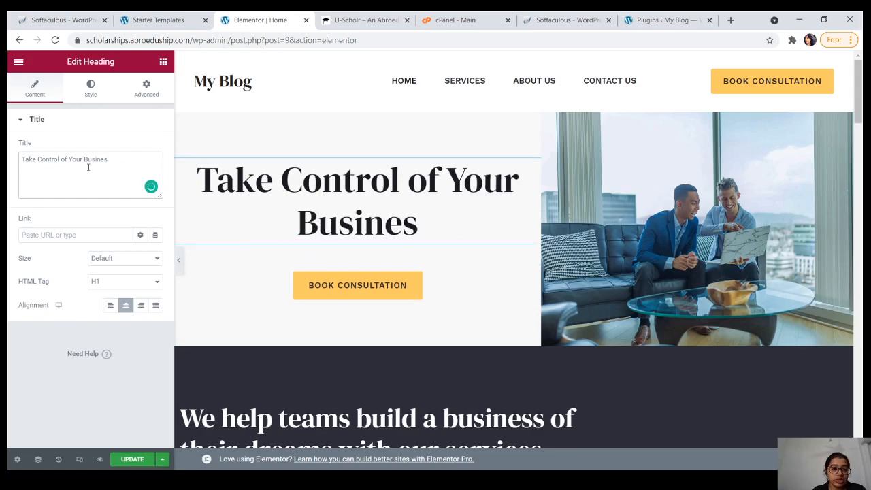
text(s with )
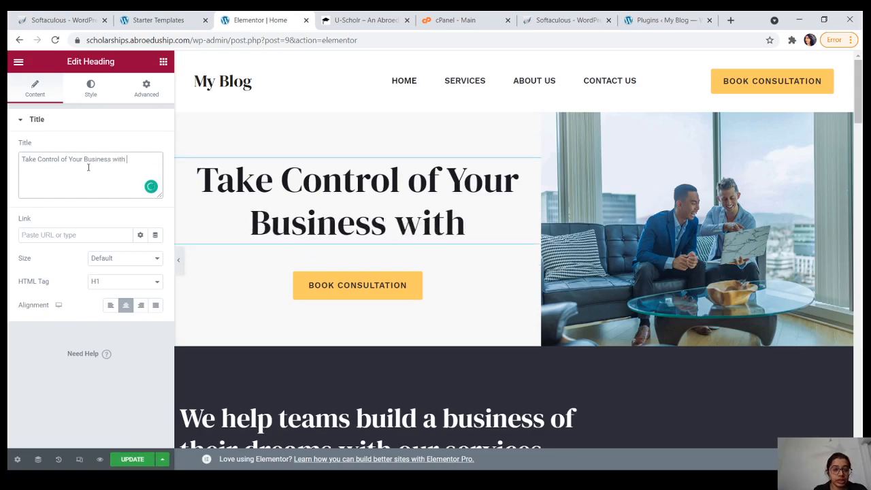
text(our Experts)
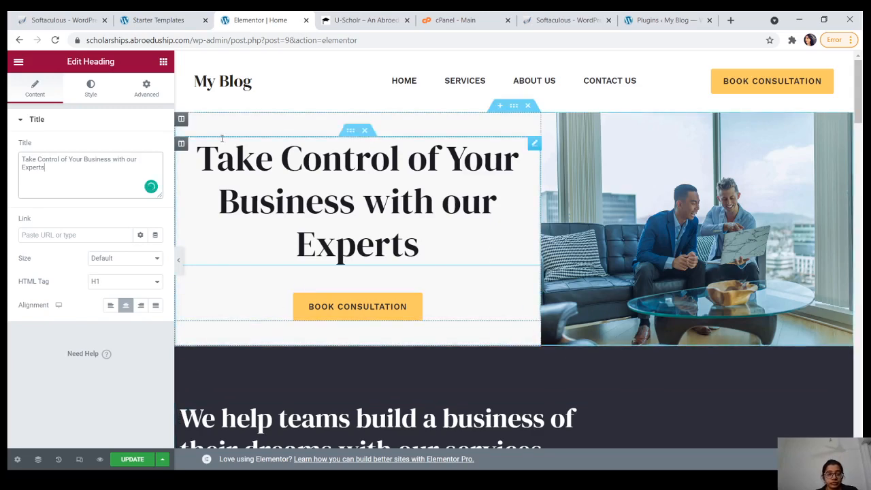
click(313, 223)
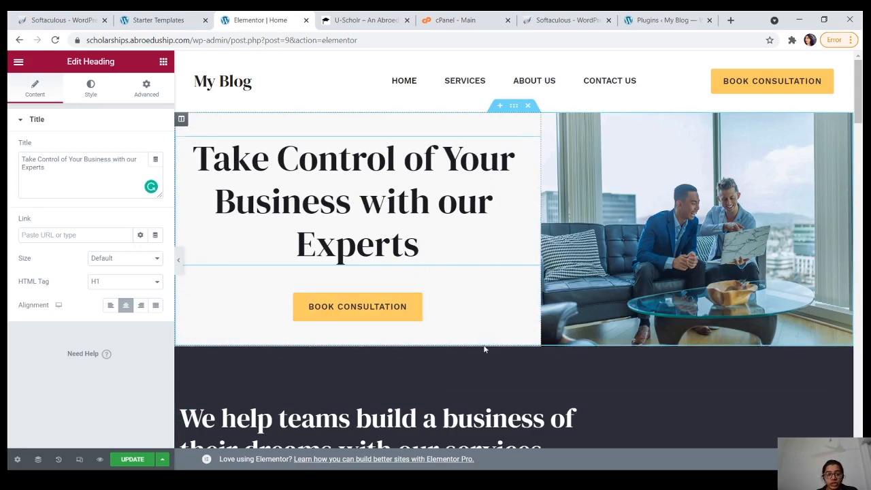
click(656, 231)
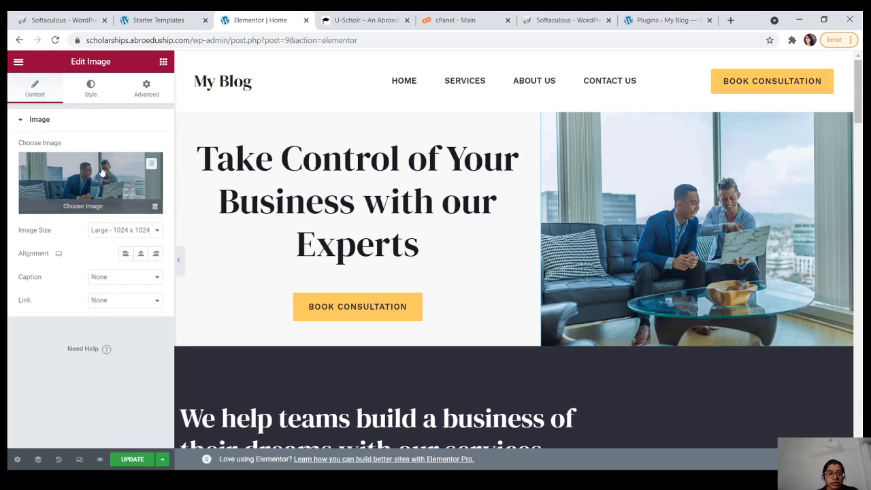
Step: Replace the hero photo with the home-about-img picture from the Media Library
click(154, 164)
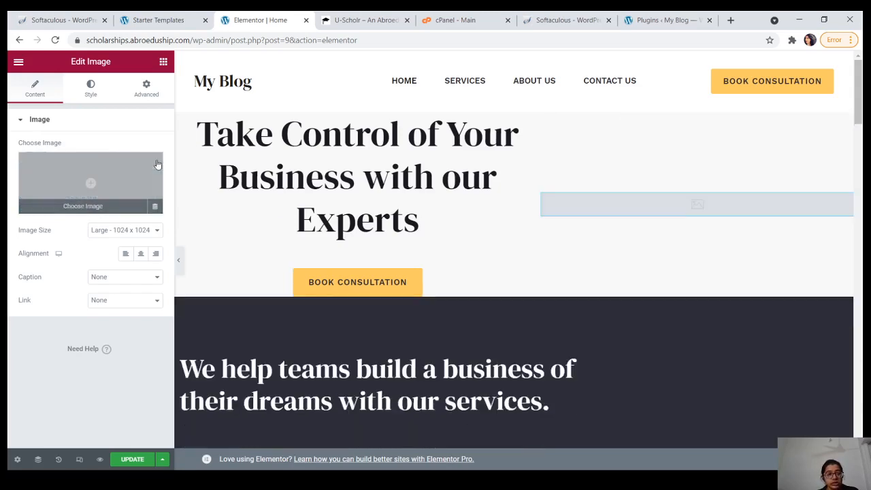
click(89, 206)
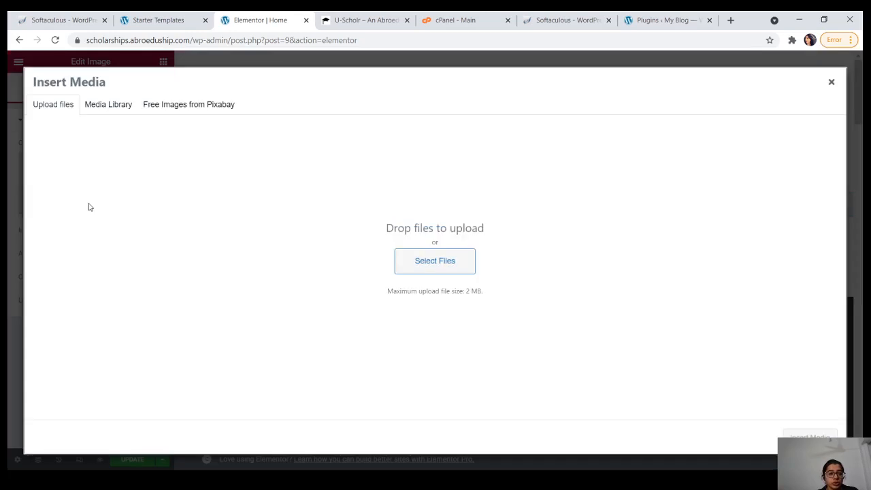
click(109, 108)
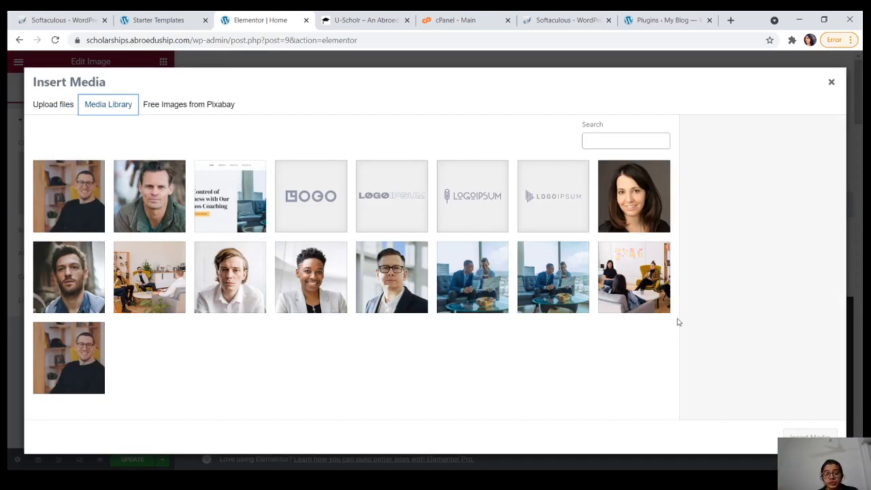
click(633, 280)
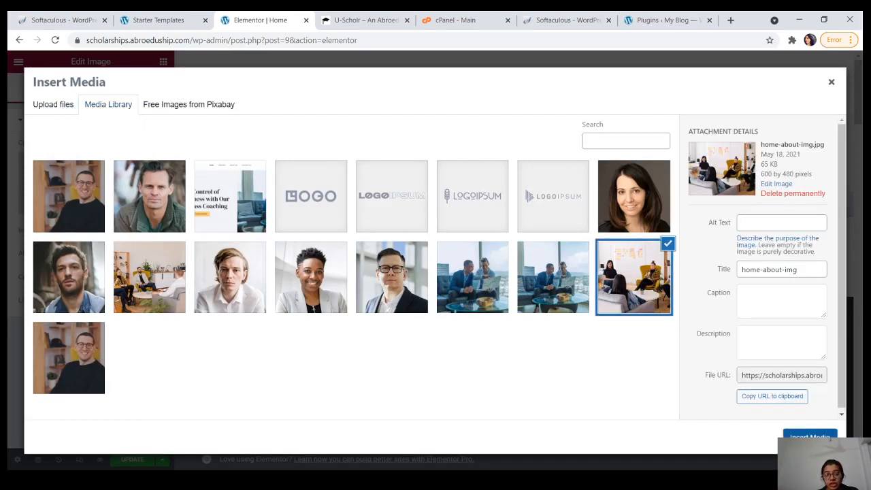
click(809, 436)
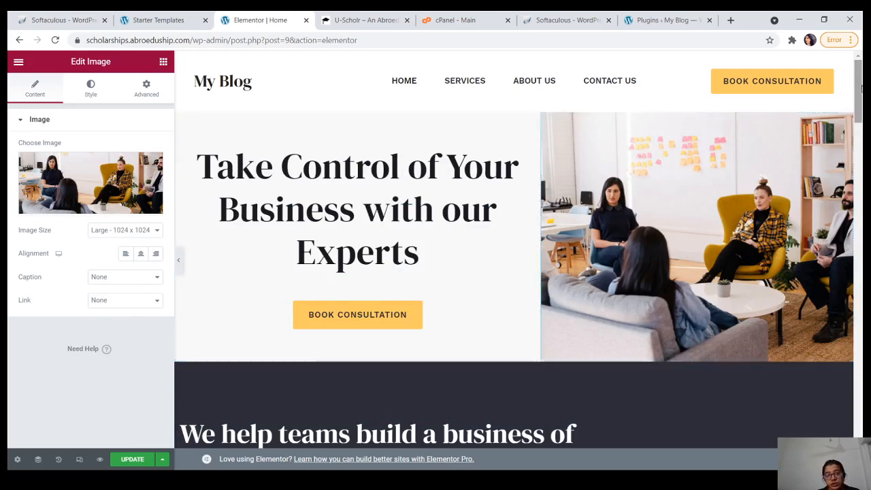
scroll(823, 153, down, 2)
scroll(823, 153, down, 2)
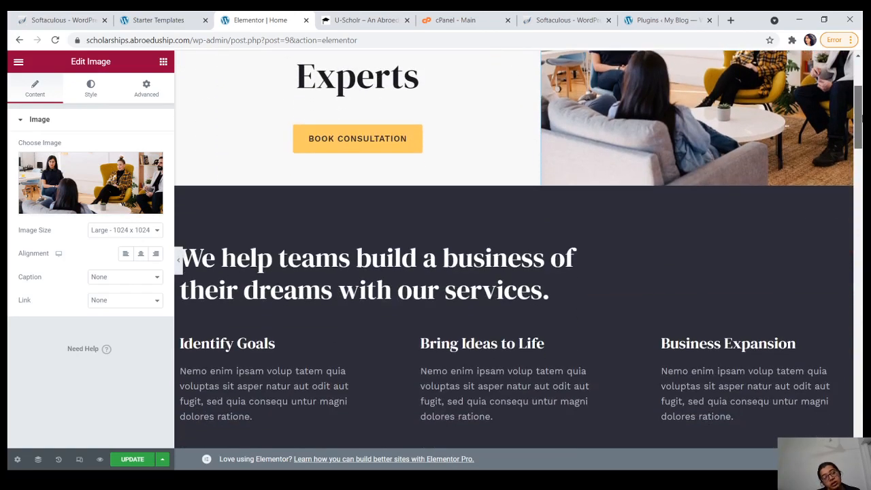
scroll(823, 153, down, 2)
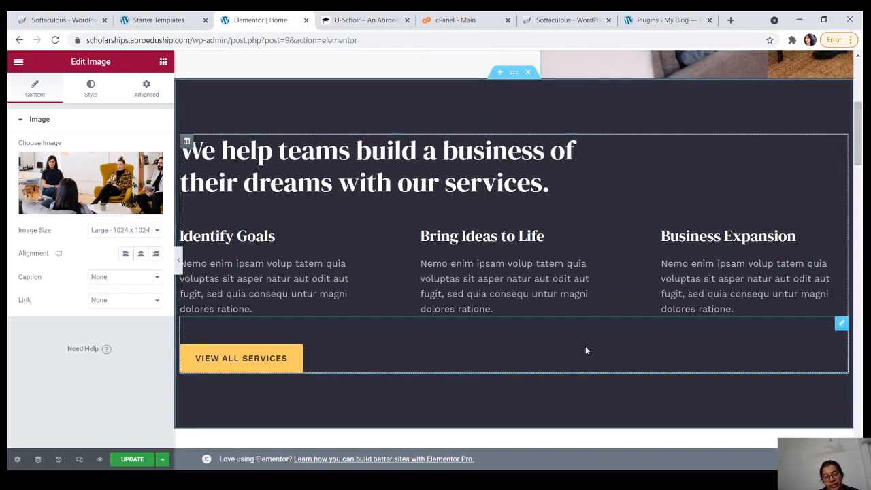
drag(858, 132, 858, 91)
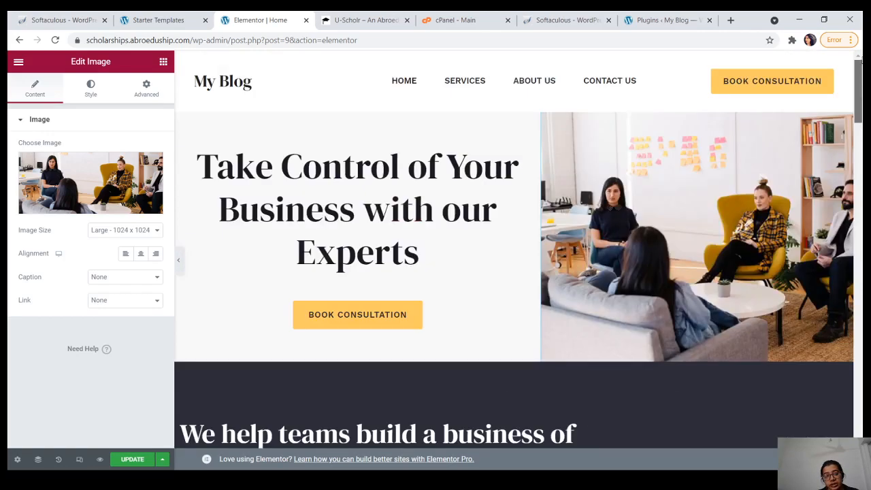
scroll(575, 96, down, 10)
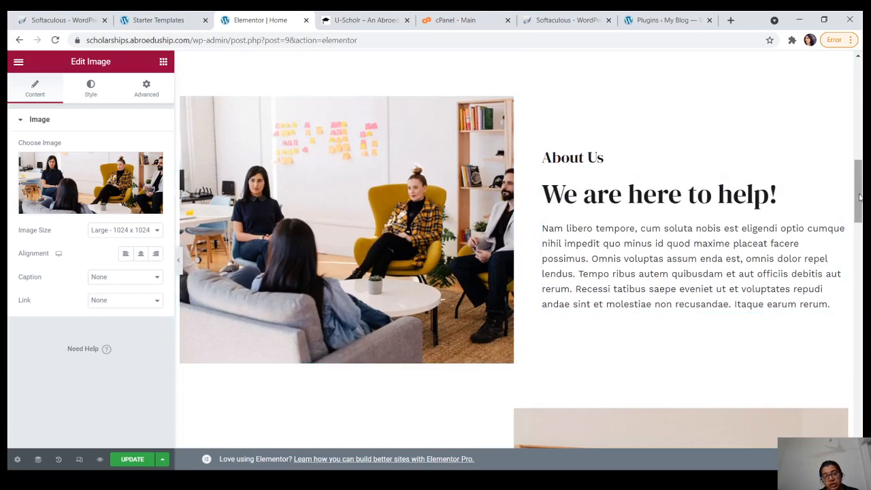
drag(859, 192, 860, 144)
scroll(860, 144, up, 3)
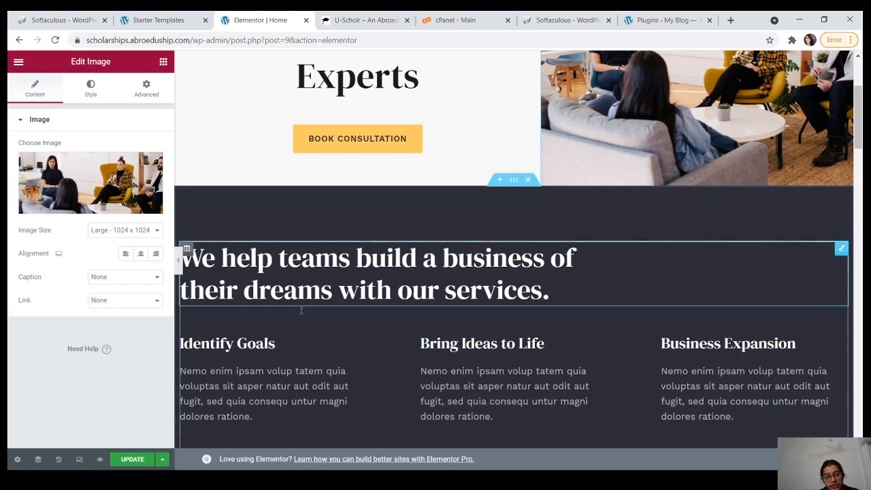
drag(860, 96, 861, 227)
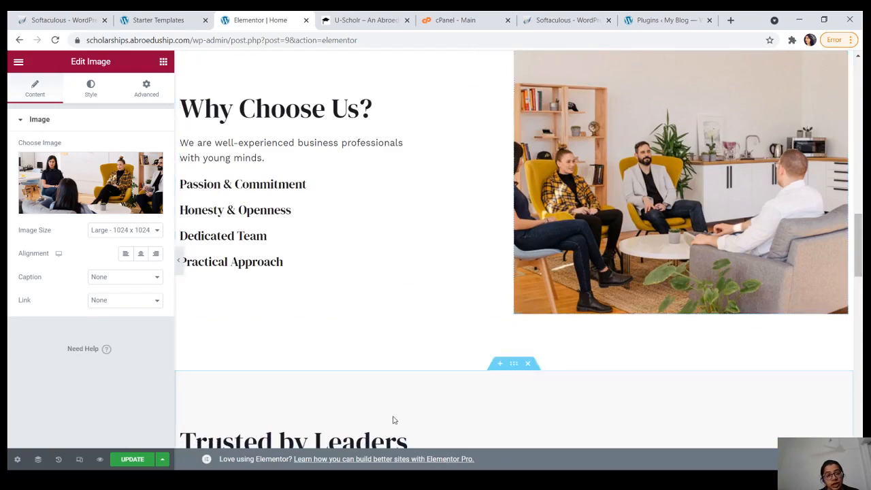
drag(860, 264, 861, 105)
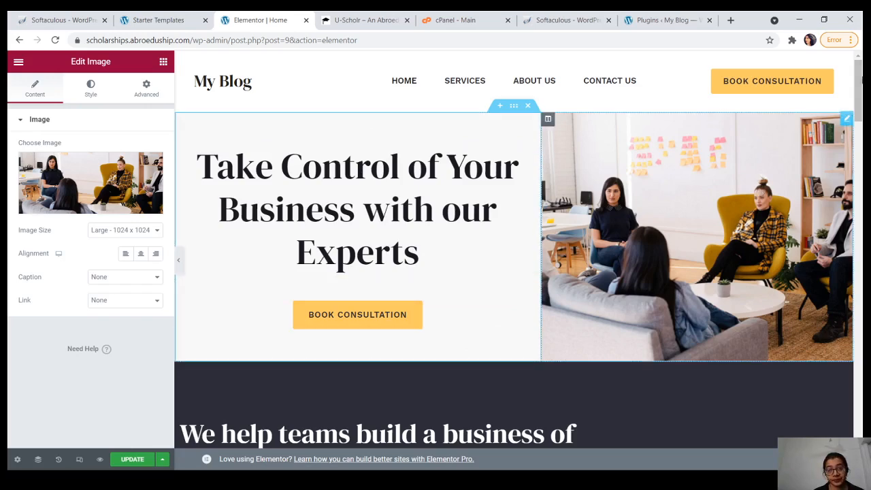
drag(859, 81, 859, 120)
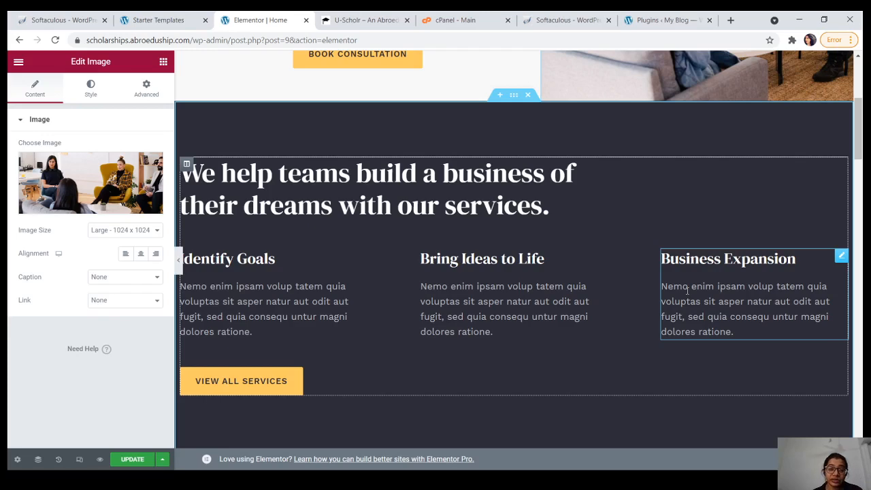
drag(861, 138, 862, 198)
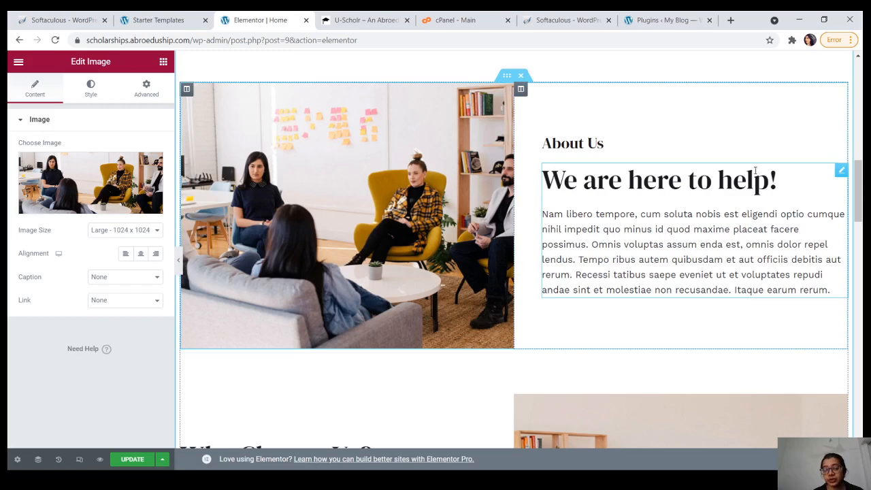
drag(859, 191, 860, 258)
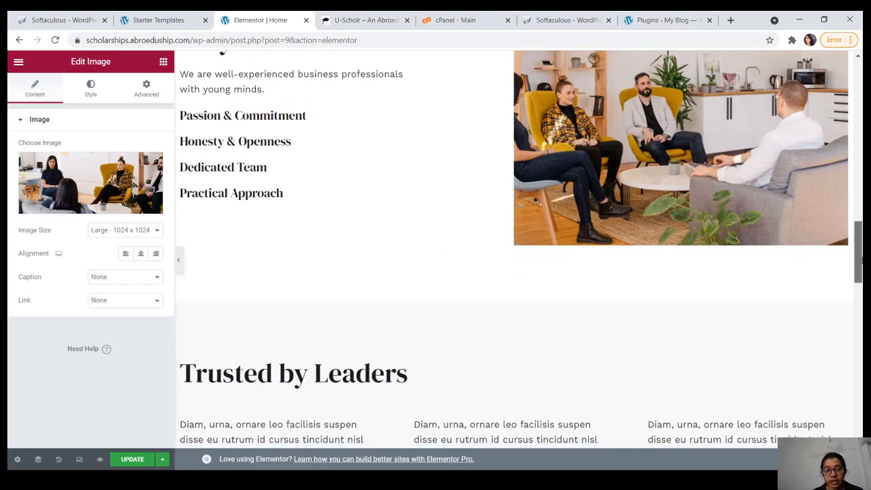
scroll(476, 224, up, 2)
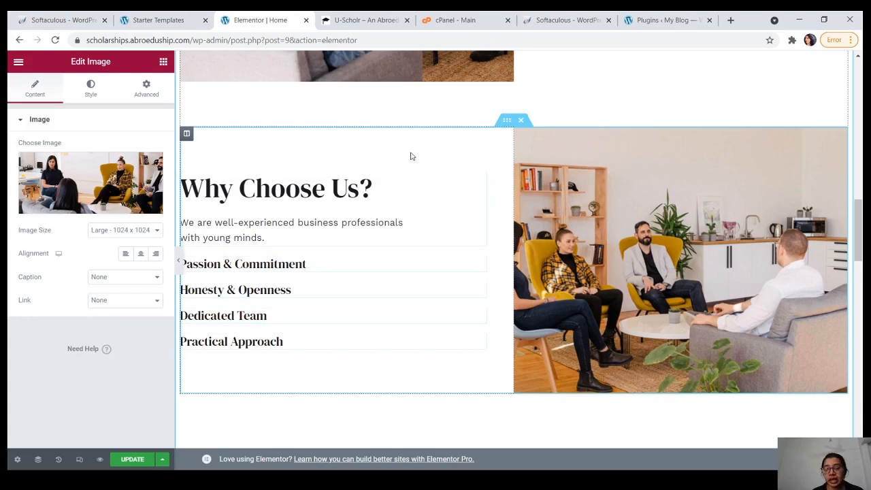
drag(858, 237, 859, 286)
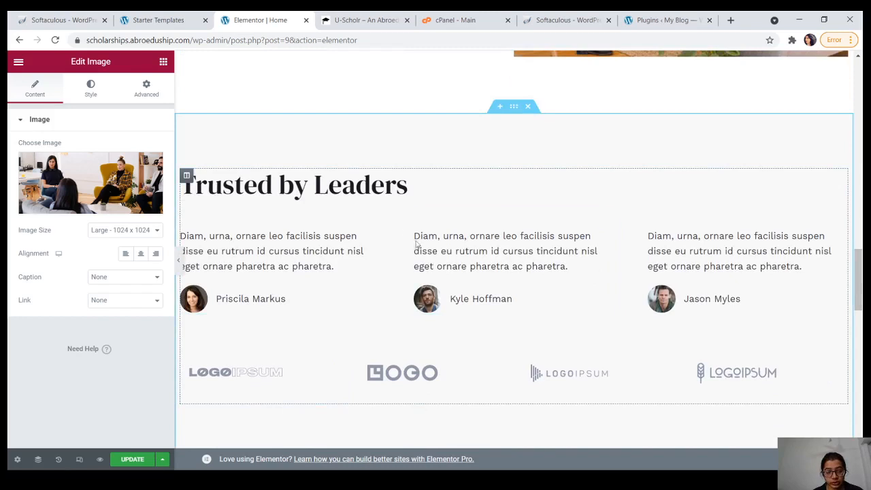
Step: Retitle the Trusted by Leaders heading to 'Testimonials'
click(433, 180)
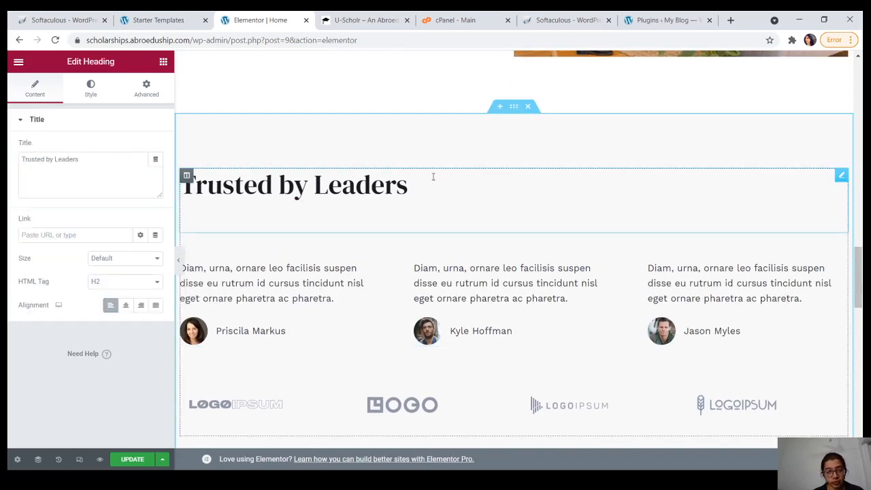
click(83, 160)
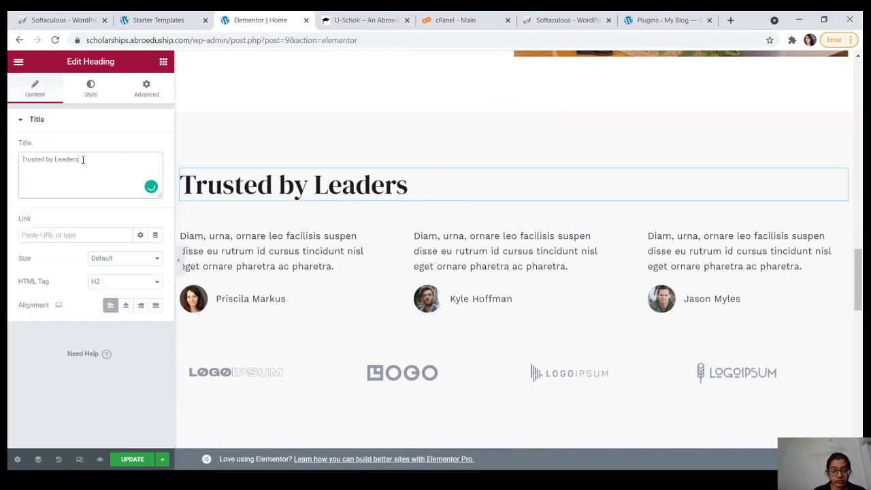
key(BackSpace)
key(BackSpace)
key(BackSpace)
key(BackSpace)
key(BackSpace)
key(BackSpace)
key(BackSpace)
key(BackSpace)
key(BackSpace)
key(BackSpace)
key(BackSpace)
key(BackSpace)
key(BackSpace)
key(BackSpace)
key(BackSpace)
key(BackSpace)
key(BackSpace)
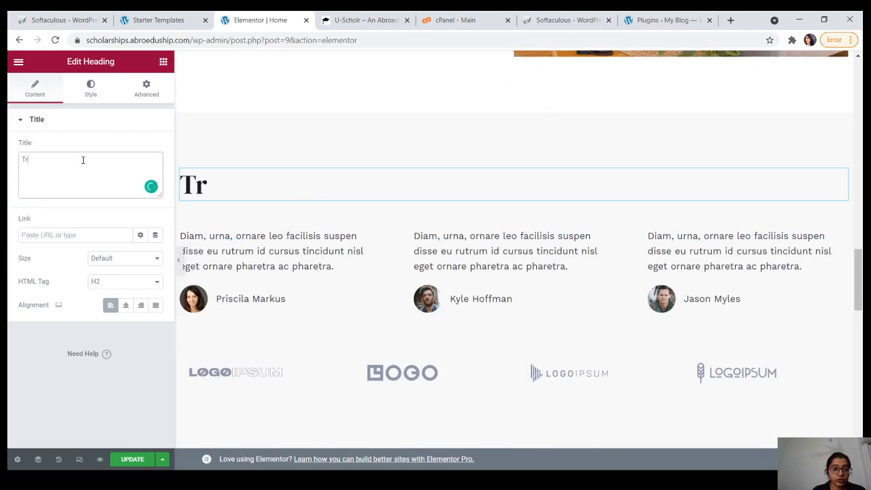
text(estim)
text(onials)
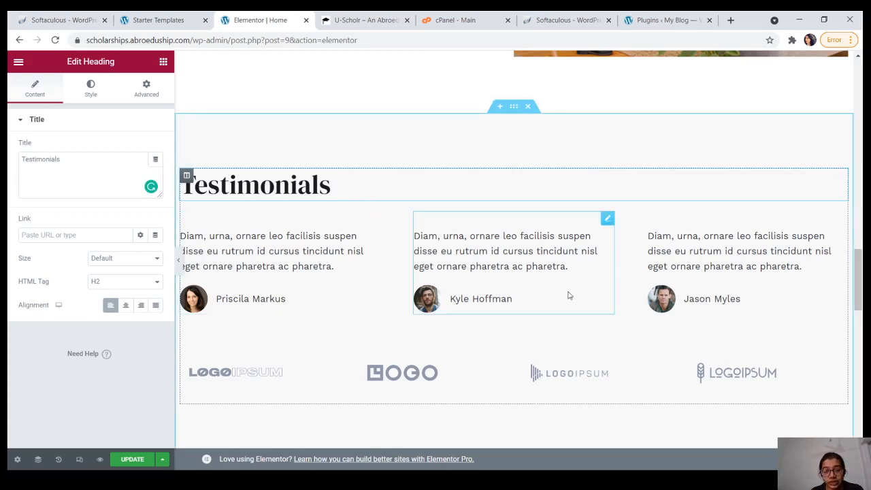
Step: Append 'I love the services provided by the team.' to the first testimonial's quote
click(289, 301)
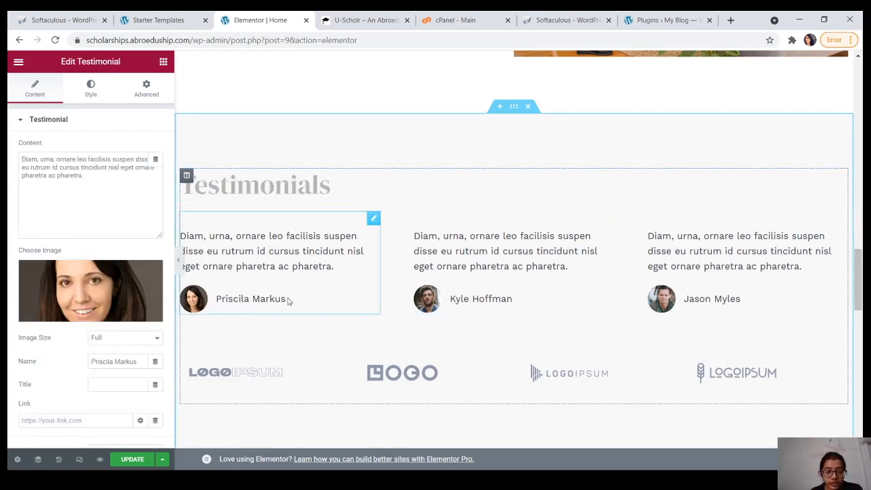
click(91, 175)
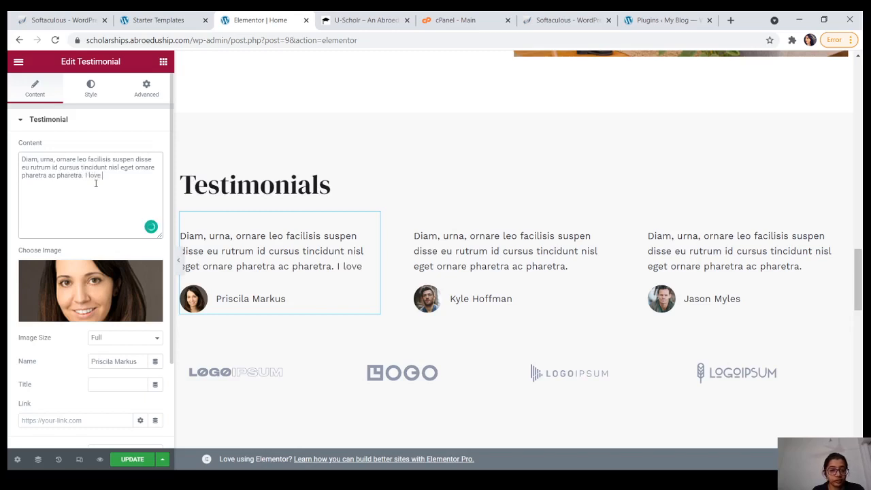
text(I love the serv)
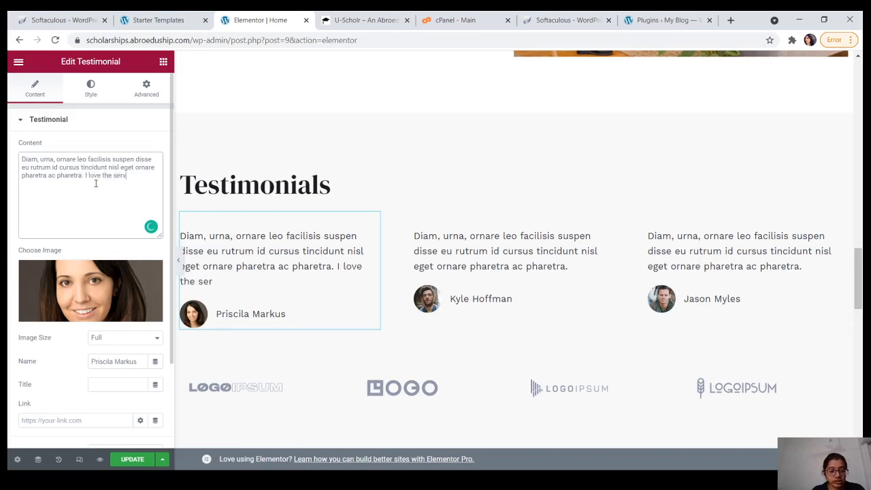
text(ices provi)
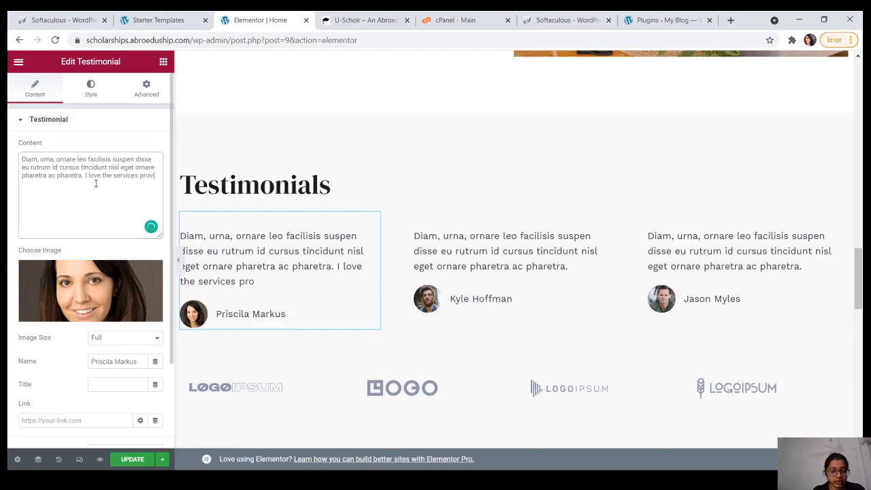
text(ded by th)
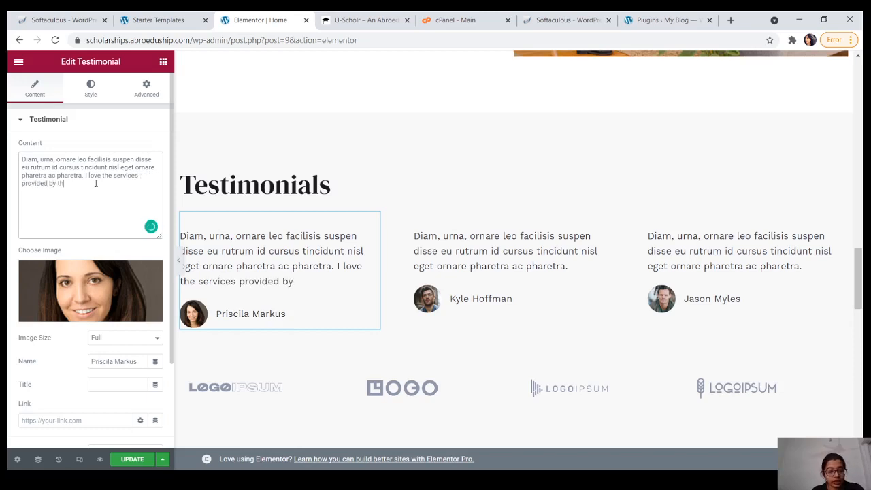
text(e team.)
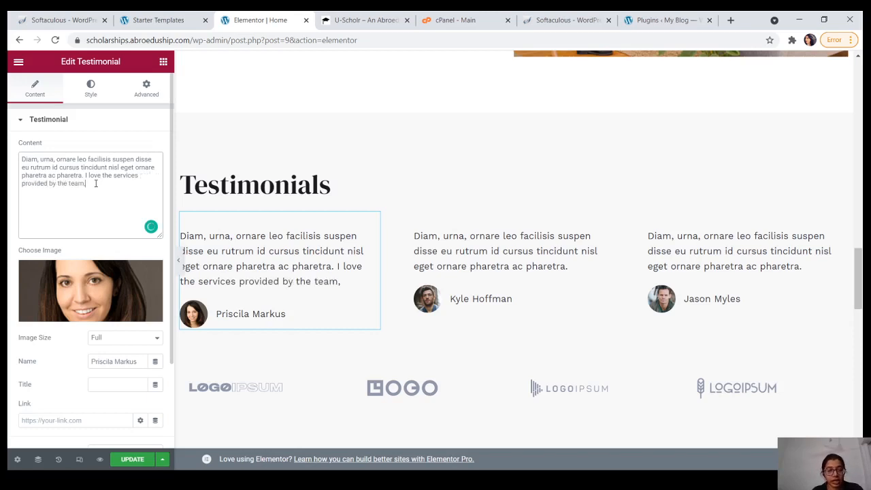
mouse_move(109, 294)
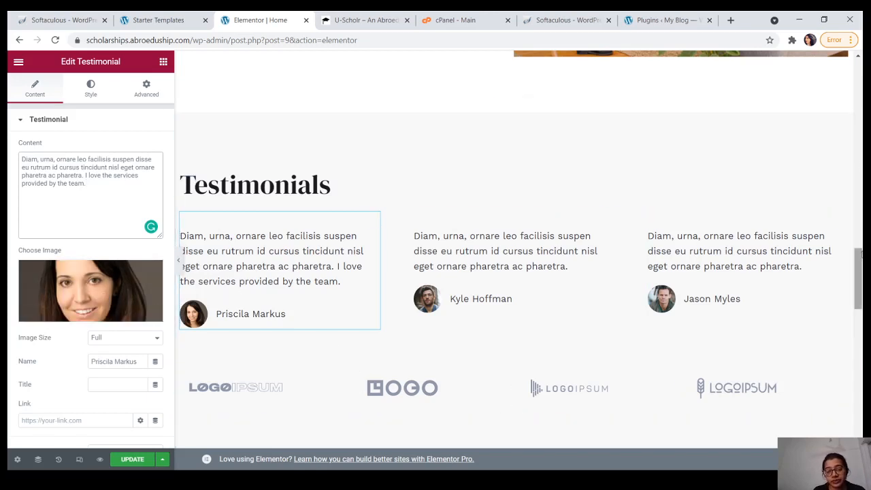
scroll(859, 279, down, 3)
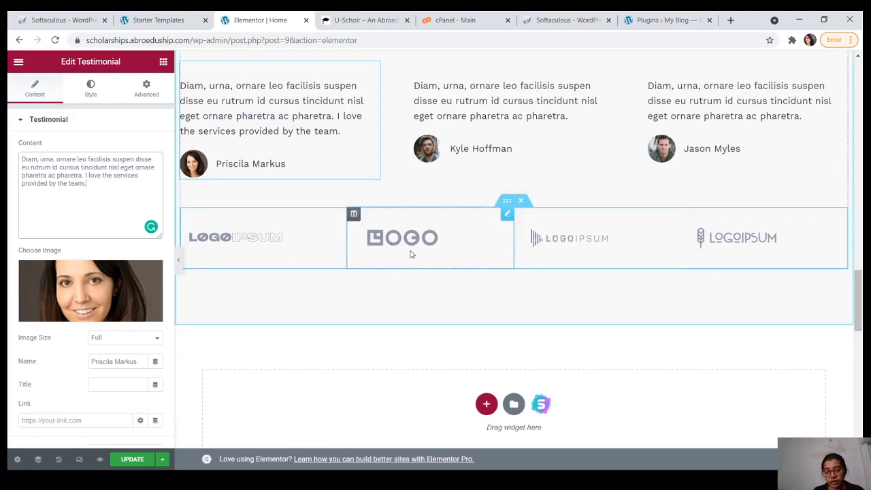
Step: Delete the placeholder logo row beneath the testimonials, leaving an empty section
click(520, 203)
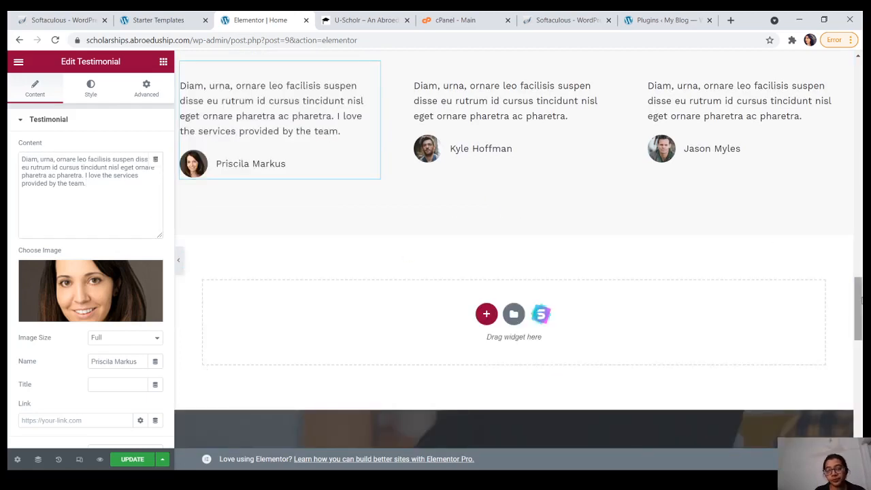
drag(860, 318, 862, 331)
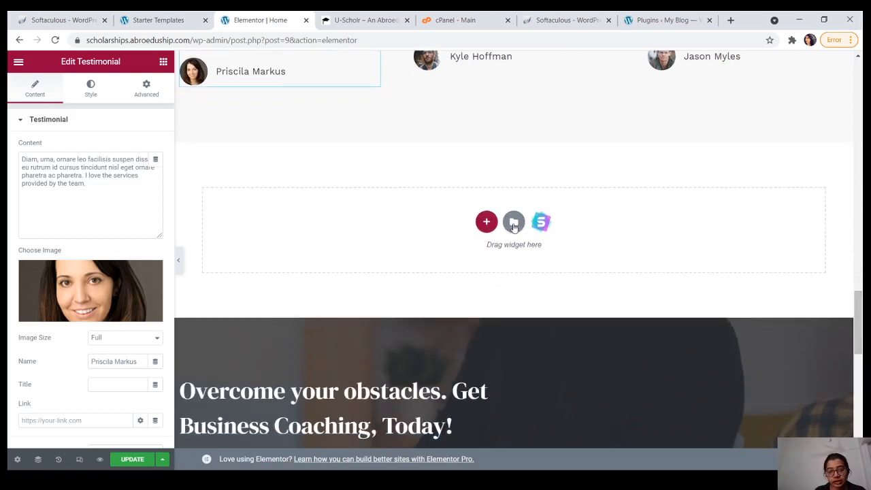
click(491, 227)
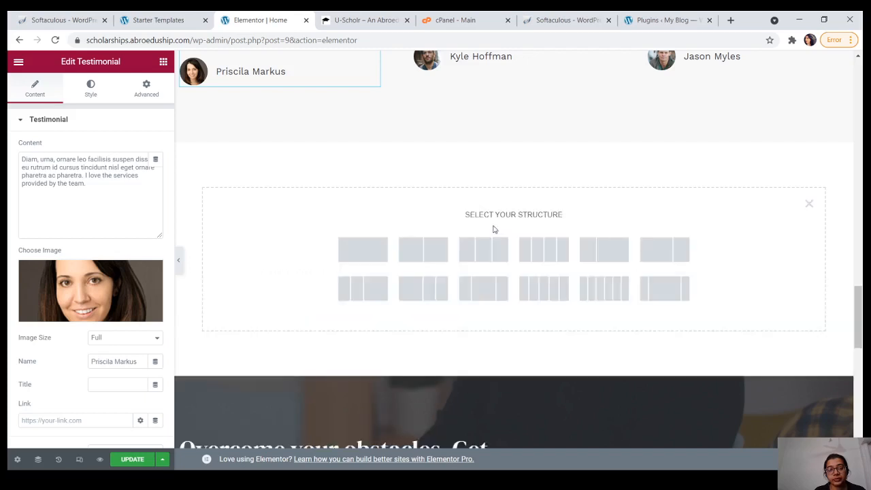
click(810, 205)
scroll(672, 206, down, 1)
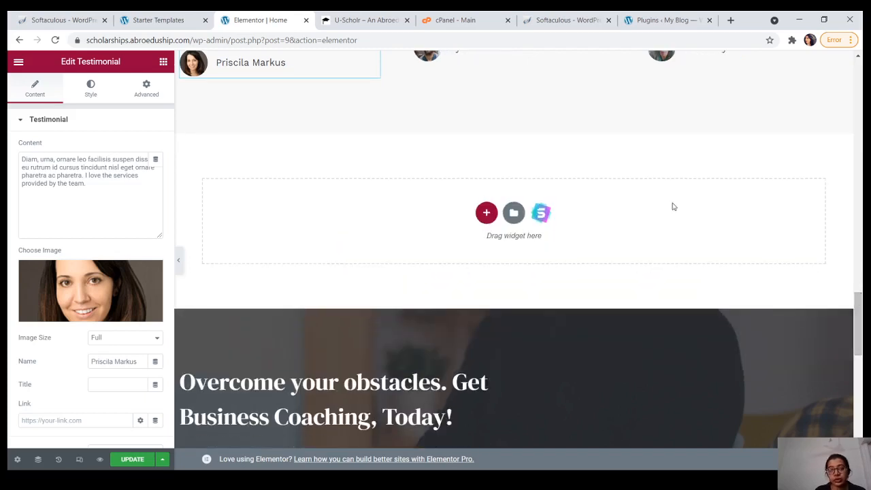
Step: Check the U-Scholr site's testimonials for reference, then return to the page editor
click(364, 19)
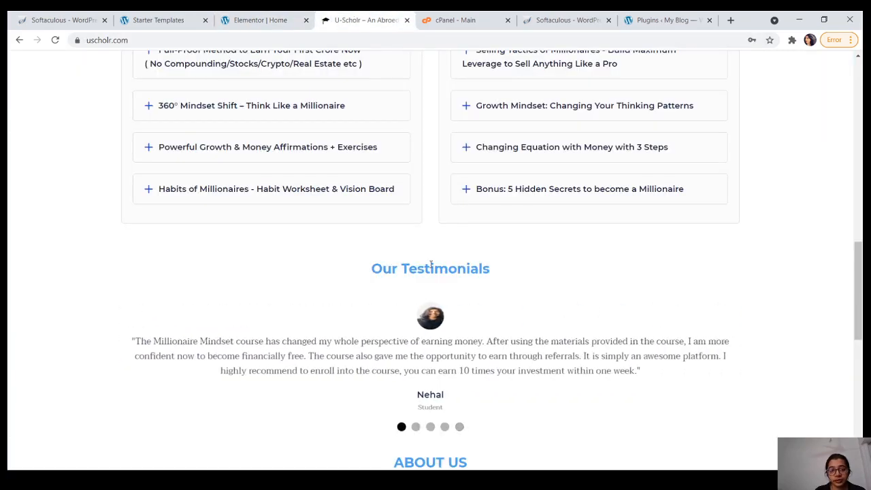
drag(858, 314, 854, 123)
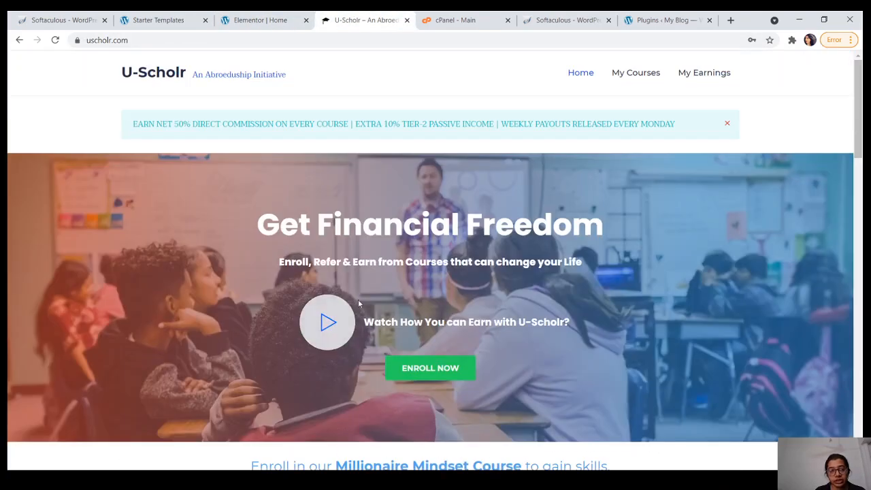
click(266, 15)
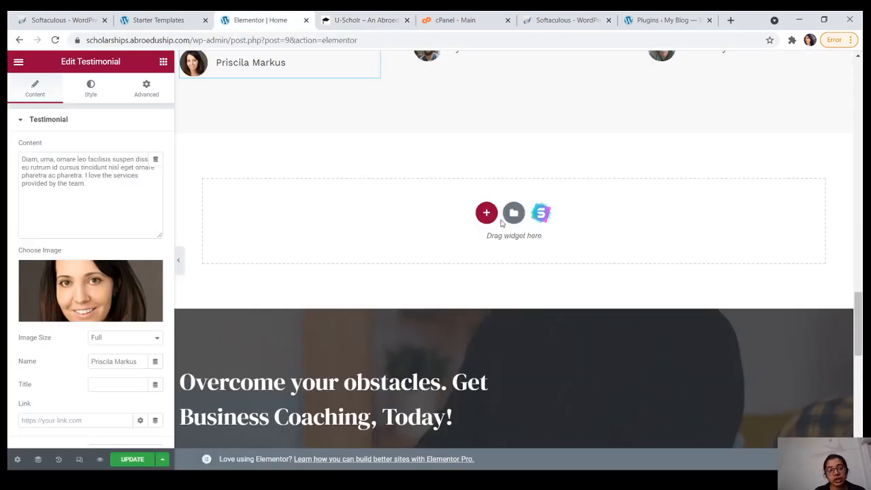
Step: Add a one-column section holding a heading that reads 'This is my explainer video'
click(487, 214)
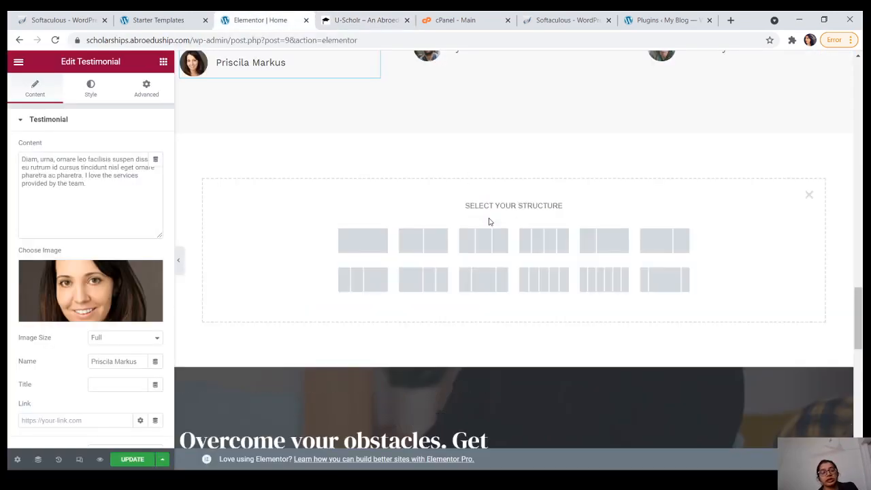
click(362, 240)
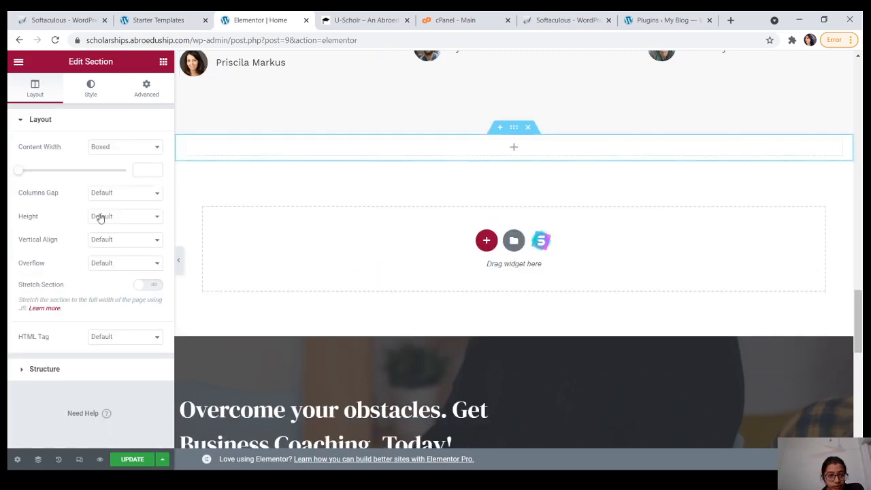
click(464, 155)
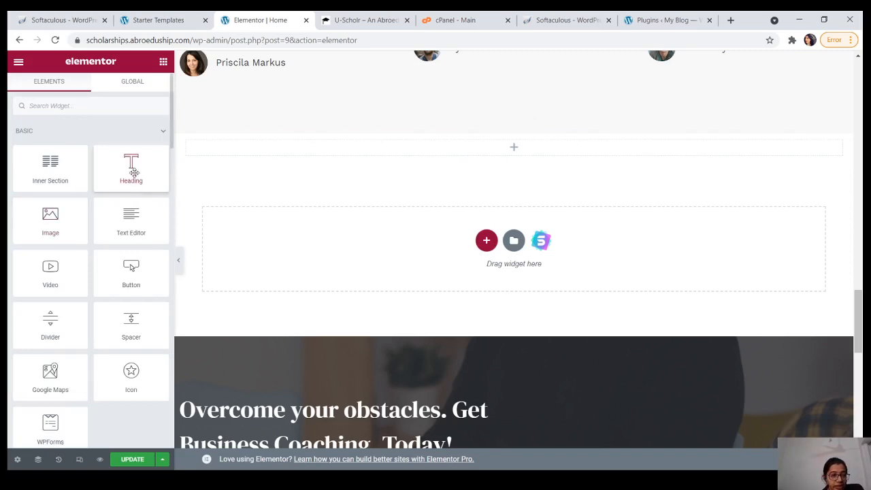
drag(136, 178, 416, 153)
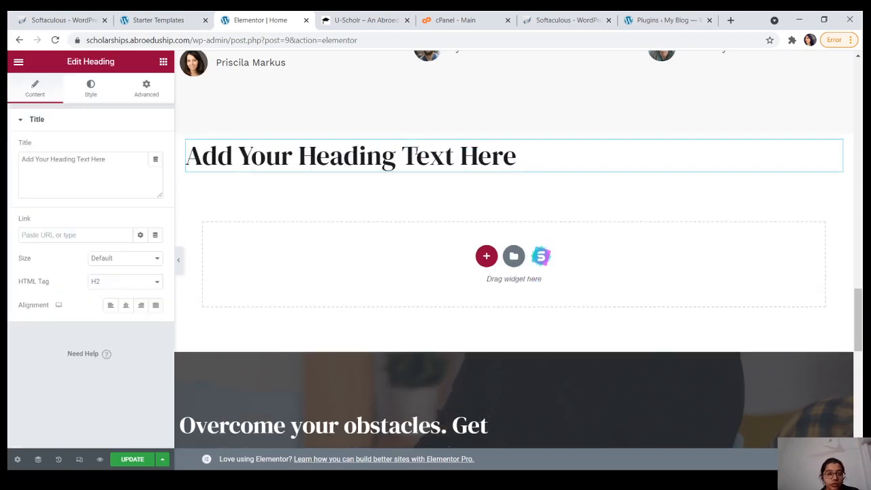
click(517, 155)
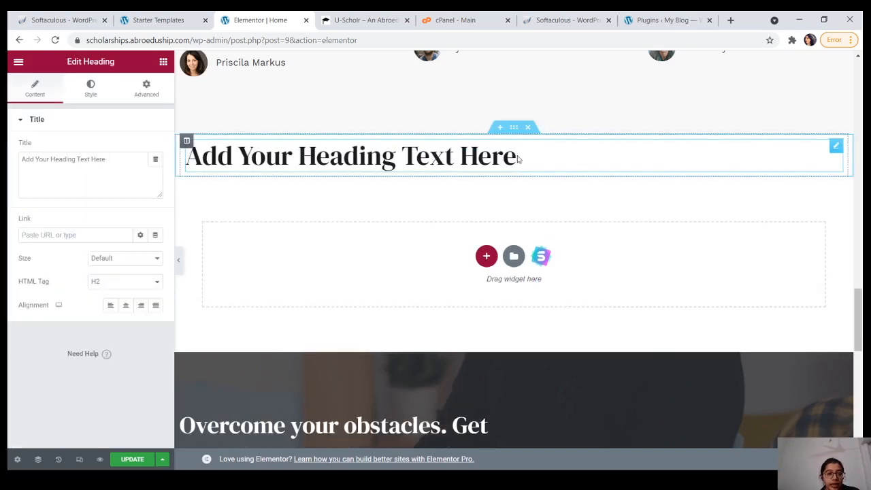
key(BackSpace)
key(BackSpace)
key(BackSpace)
key(BackSpace)
key(BackSpace)
key(BackSpace)
key(BackSpace)
key(BackSpace)
key(BackSpace)
key(BackSpace)
key(BackSpace)
key(BackSpace)
key(BackSpace)
key(BackSpace)
key(BackSpace)
key(BackSpace)
key(BackSpace)
key(BackSpace)
key(BackSpace)
key(BackSpace)
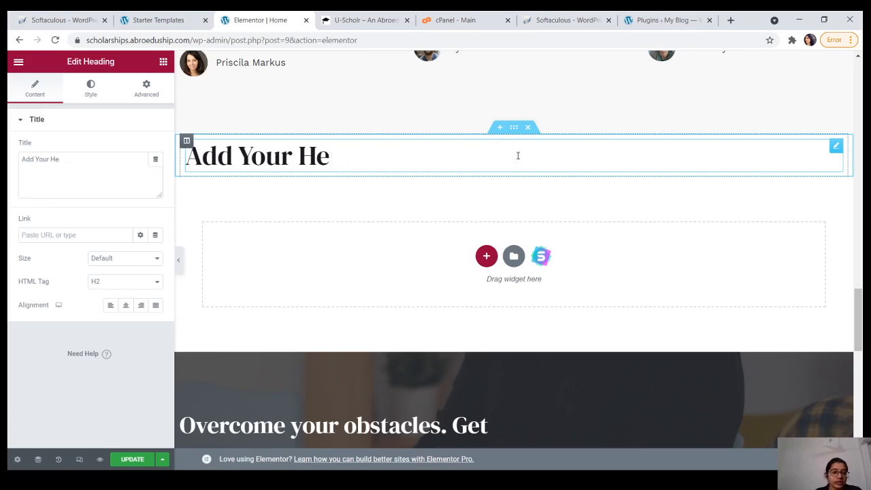
text(This )
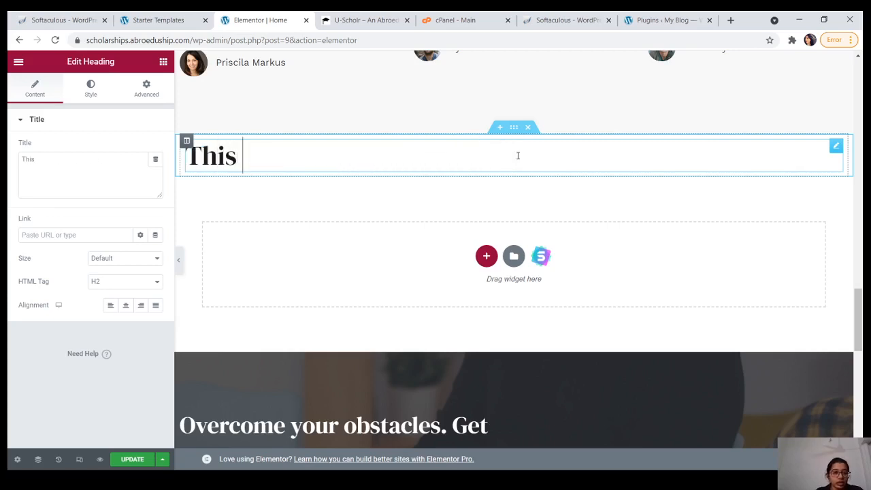
text(is my expla)
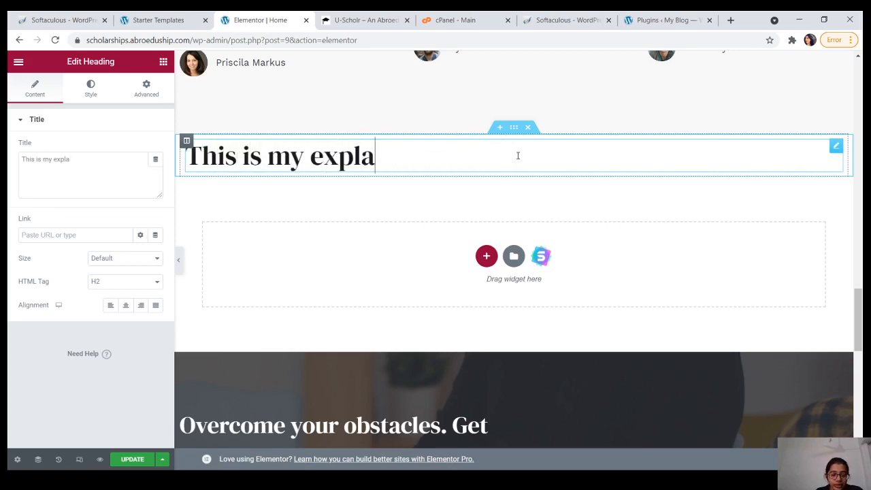
text(iner video)
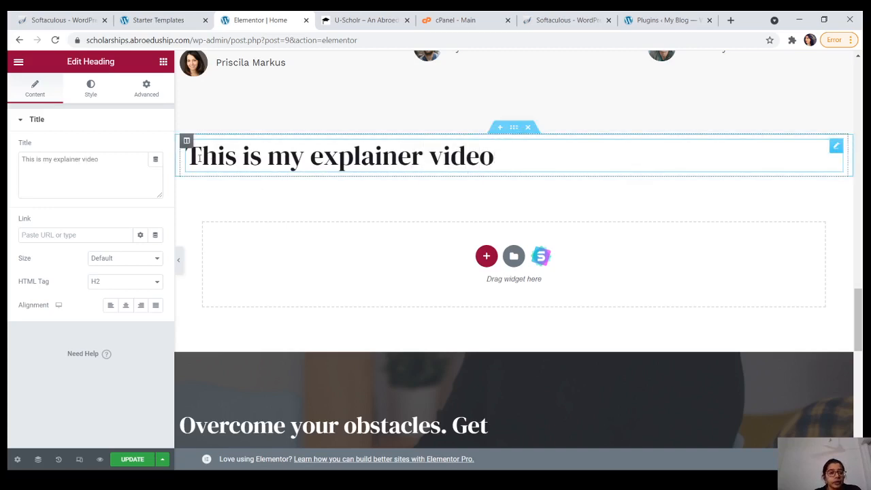
Step: Centre the heading, colour it Primary blue, and add a line break after its text
click(126, 306)
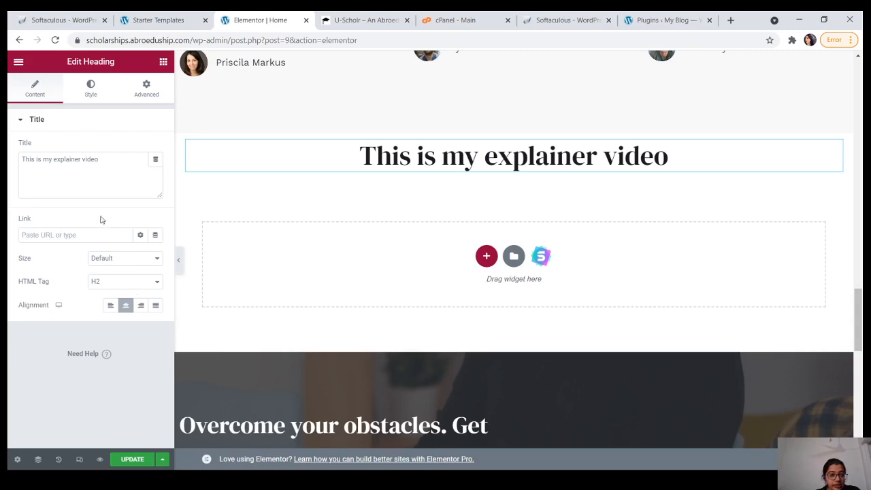
click(93, 96)
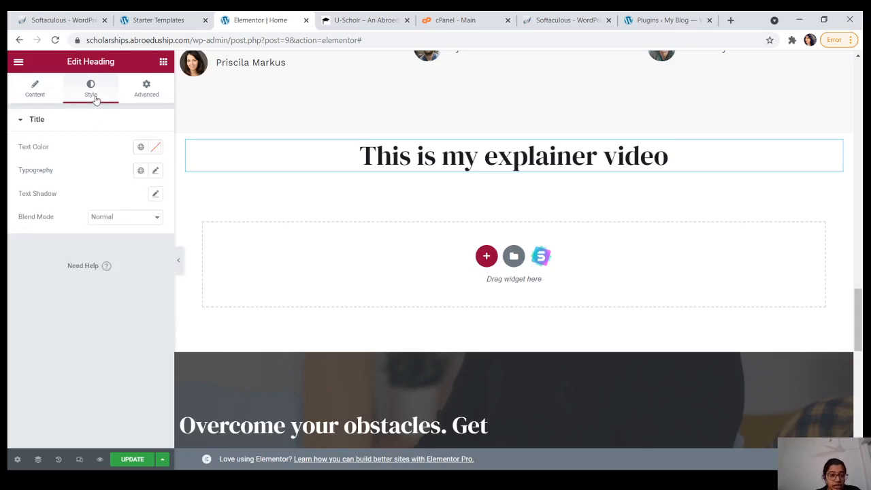
click(41, 95)
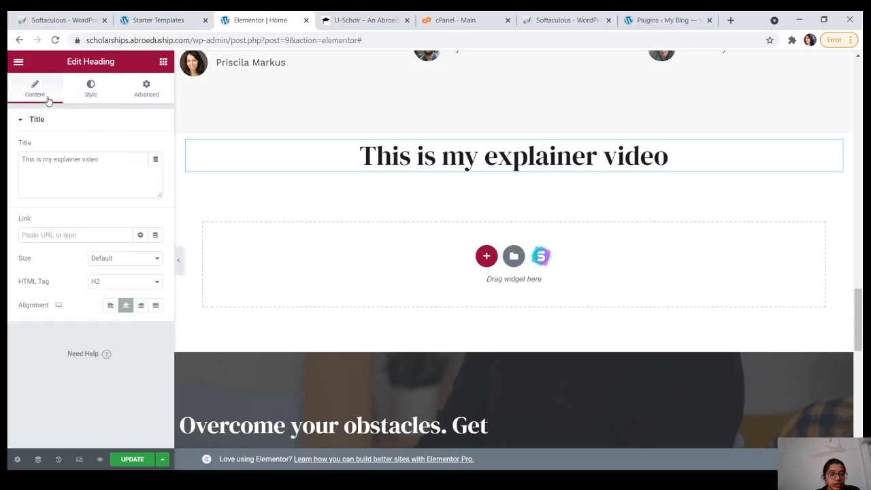
click(85, 102)
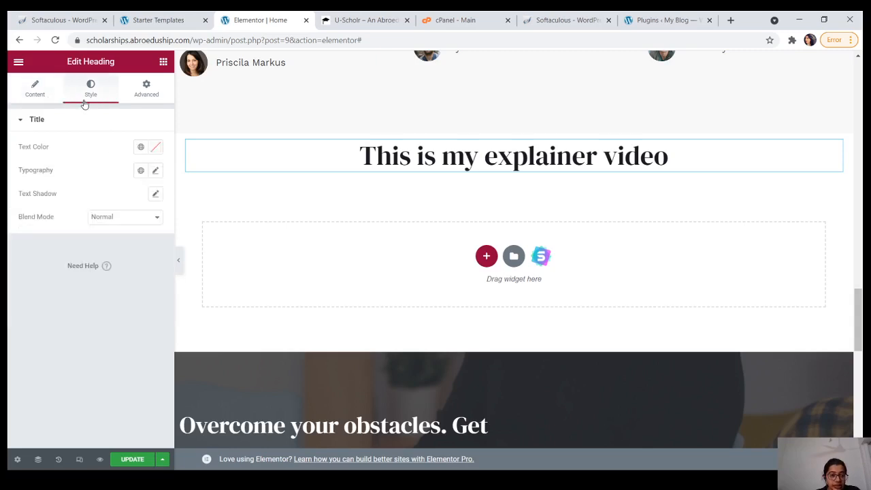
click(141, 149)
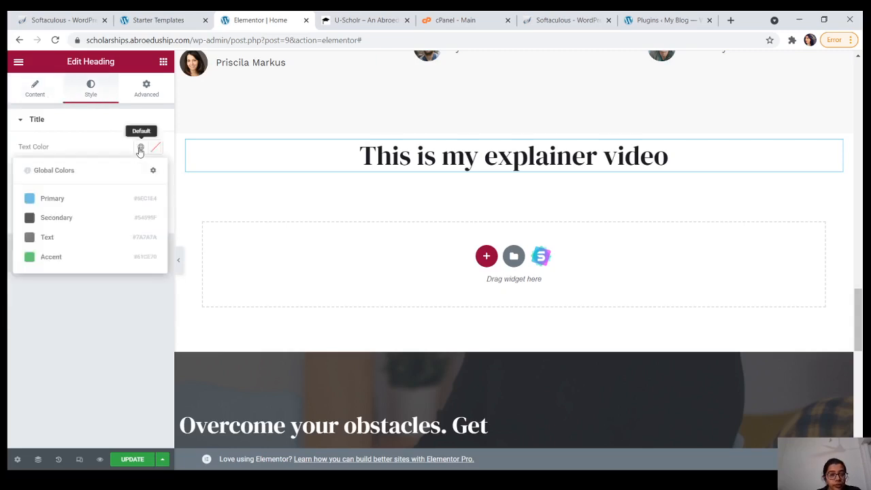
click(47, 200)
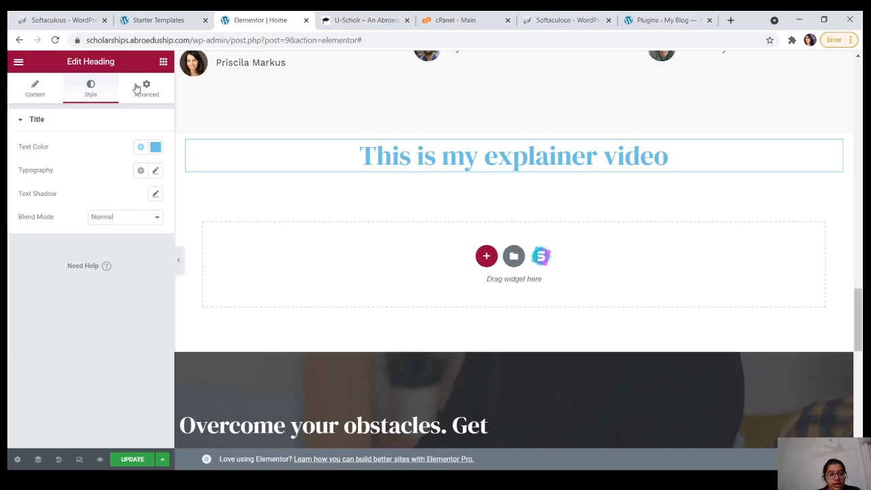
click(41, 92)
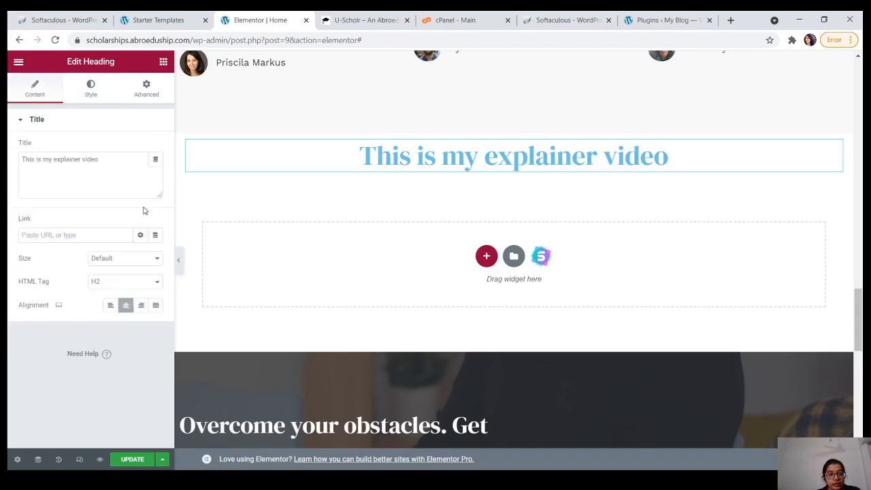
click(353, 156)
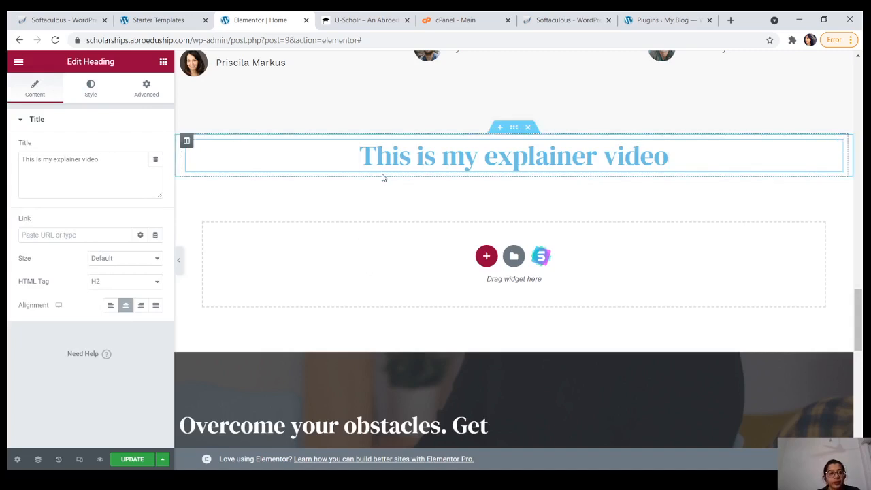
key(Return)
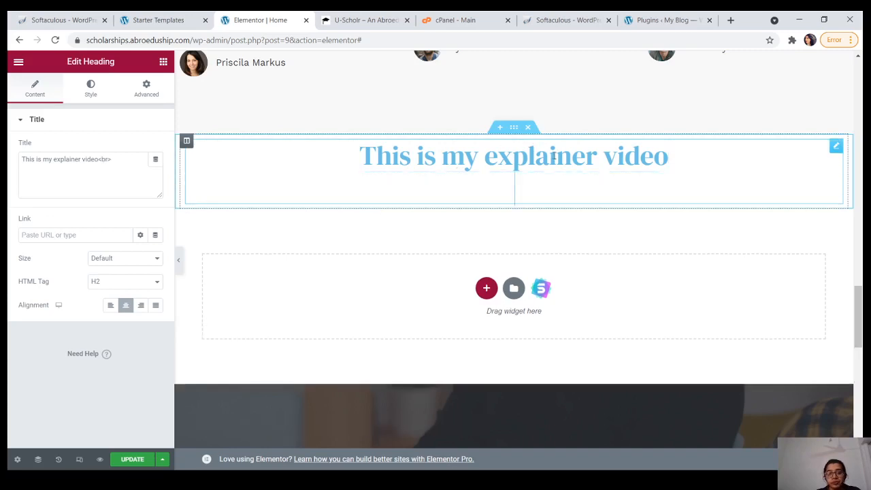
Step: Insert and then remove a stray empty section above the explainer video heading
click(500, 129)
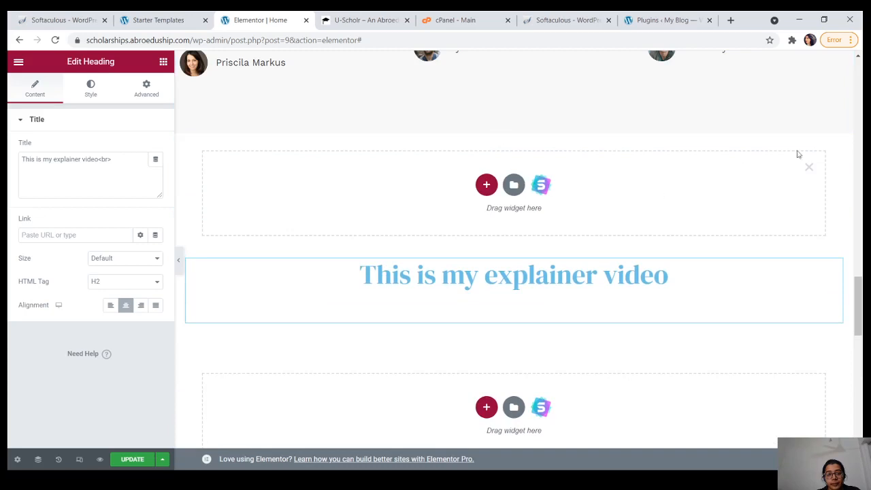
click(811, 168)
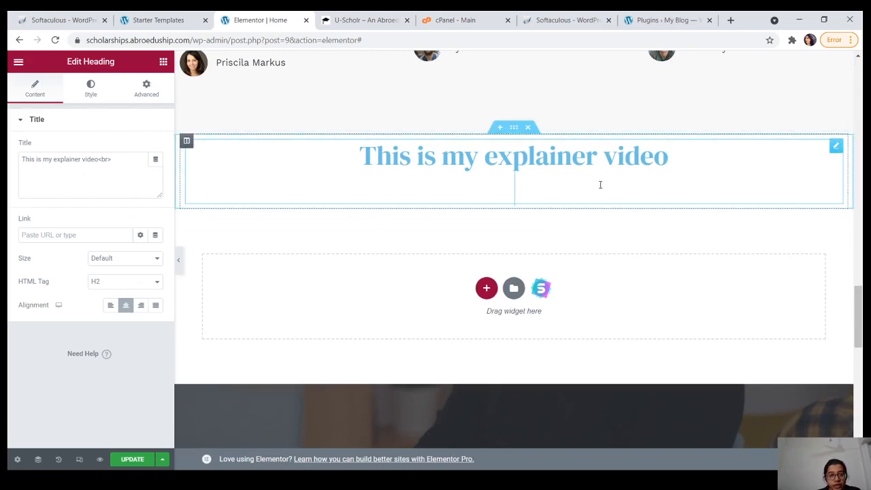
click(391, 170)
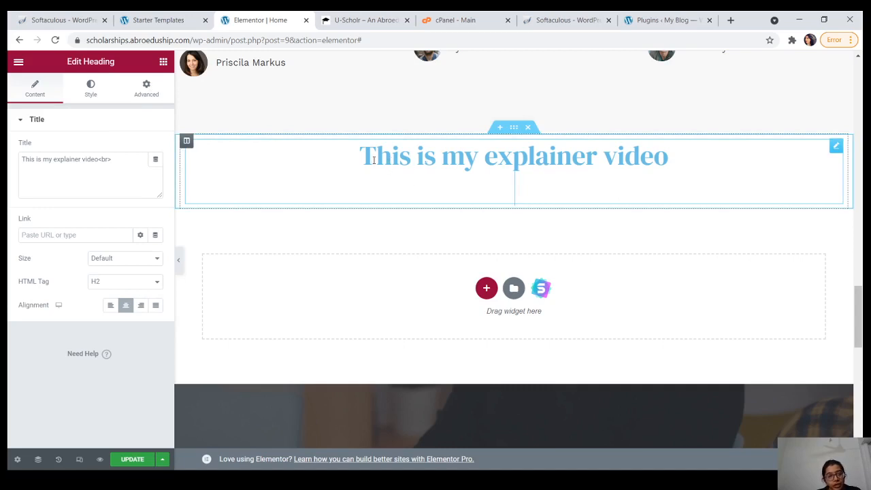
Step: Look through the heading's Style, Advanced and Background settings, then start a section below it
click(105, 96)
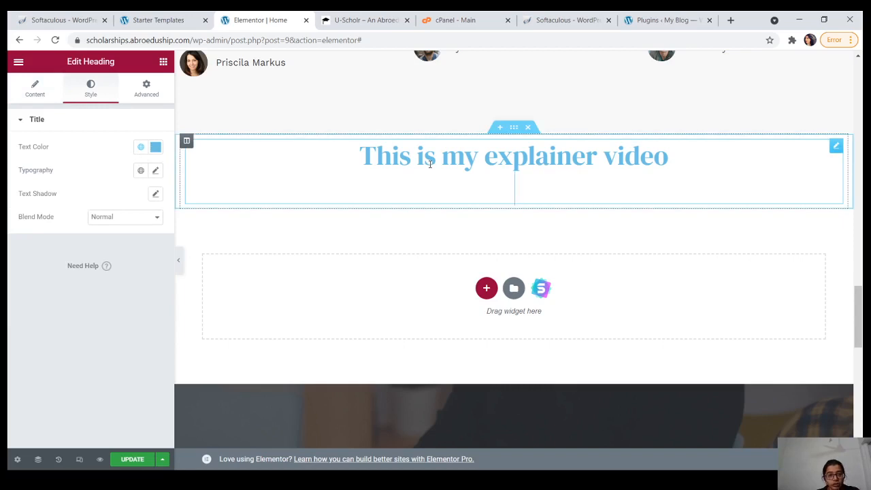
click(148, 96)
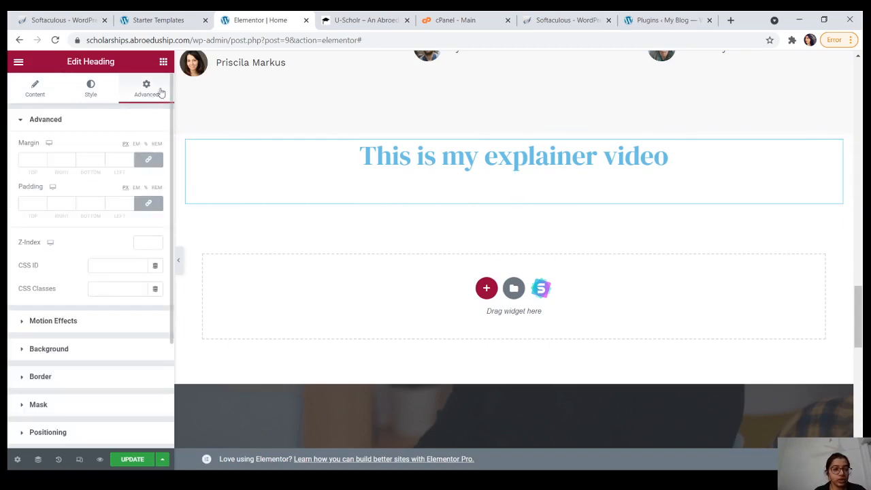
click(23, 122)
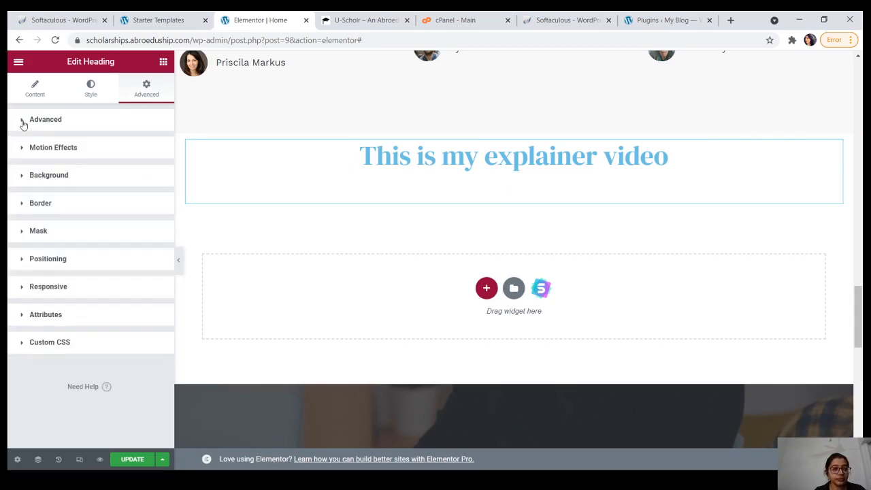
click(48, 175)
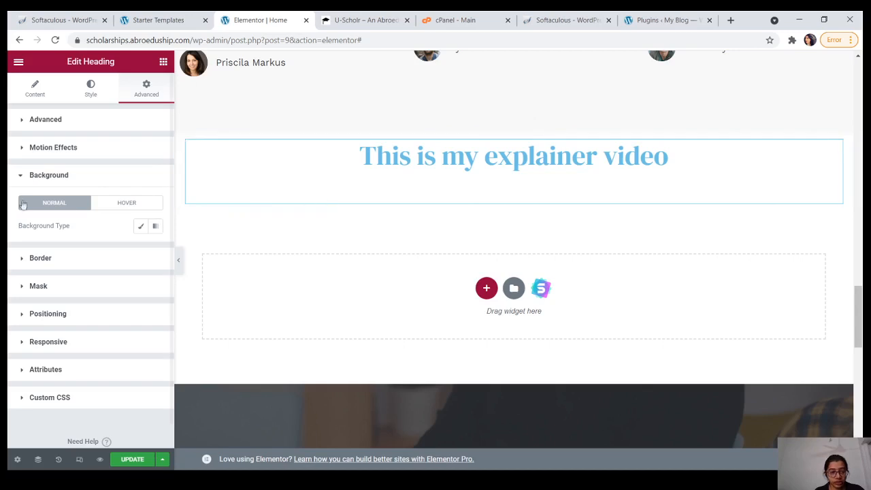
click(21, 175)
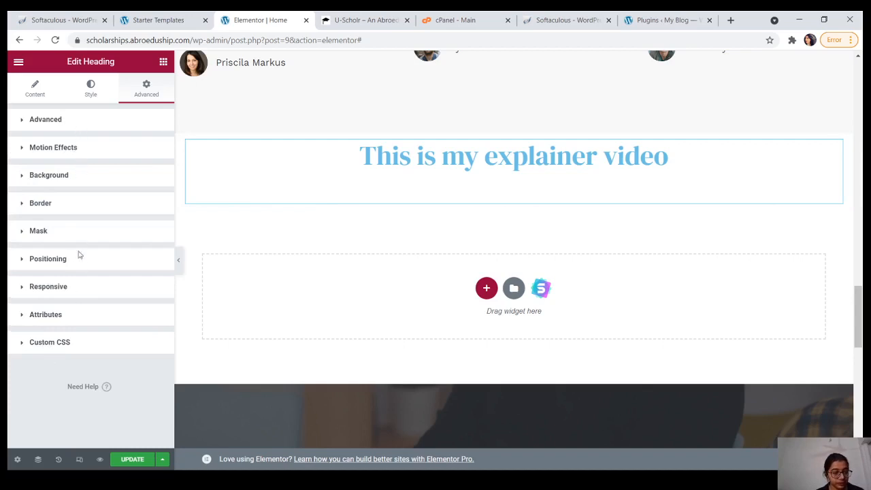
click(92, 88)
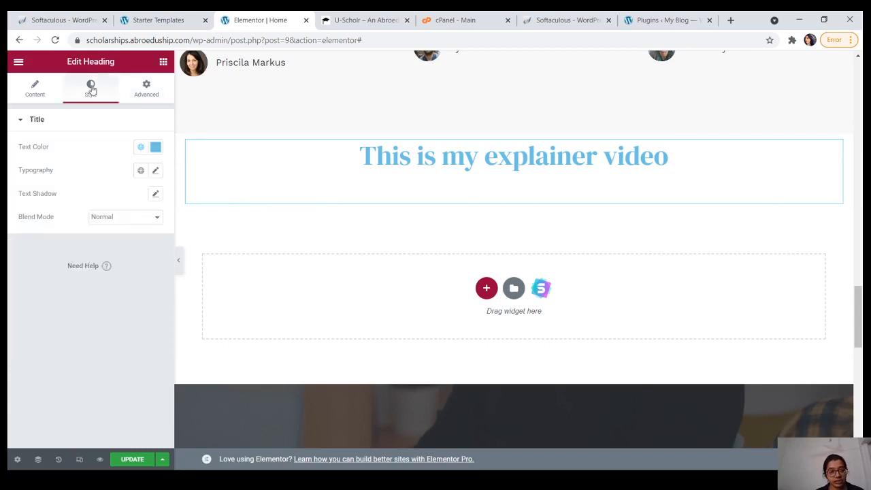
click(40, 93)
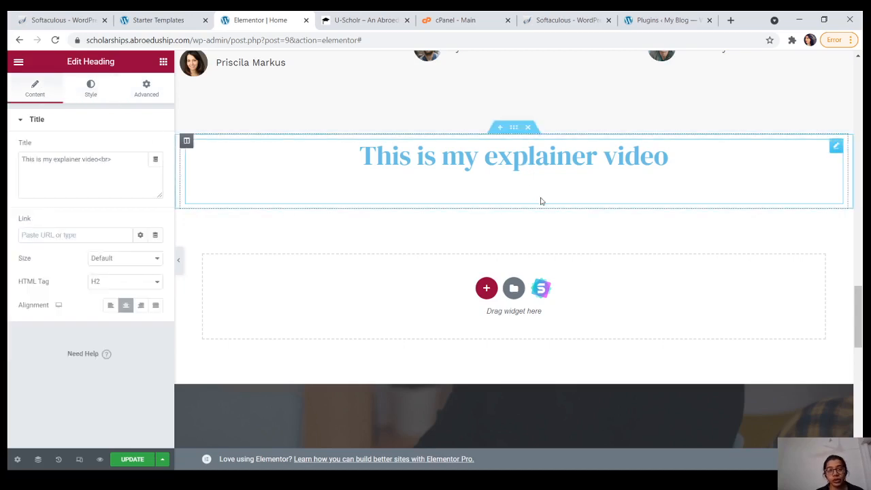
click(485, 289)
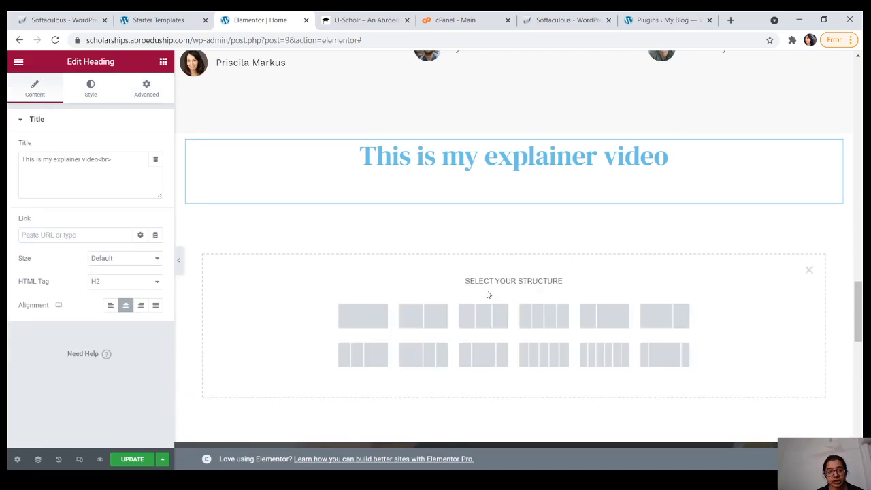
Step: Add a one-column section under the heading holding a Video widget with the default YouTube clip
click(373, 320)
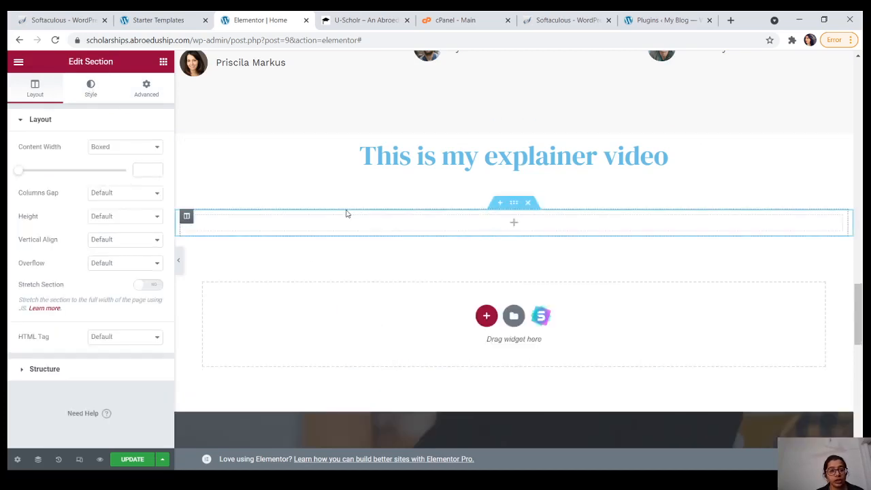
click(363, 226)
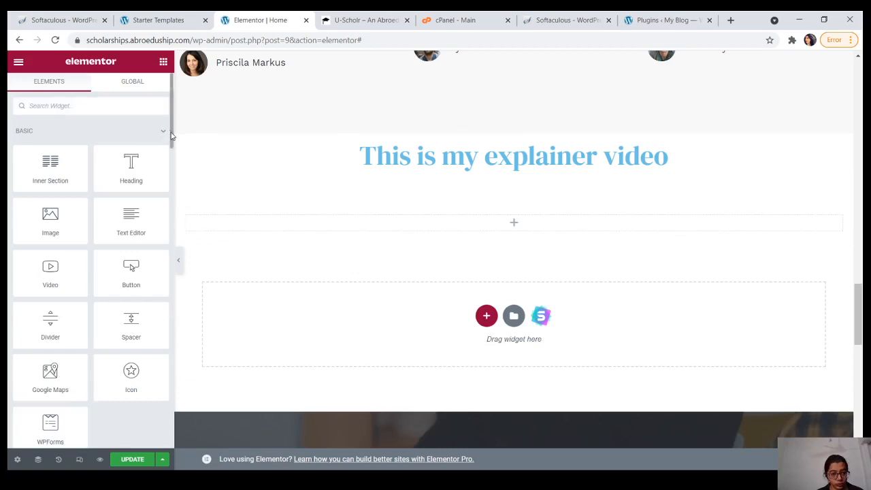
scroll(163, 143, down, 1)
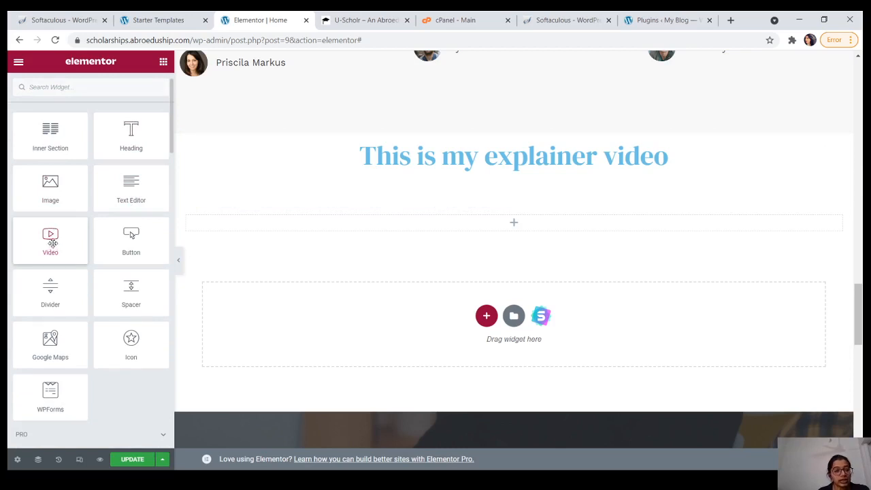
drag(52, 243, 375, 223)
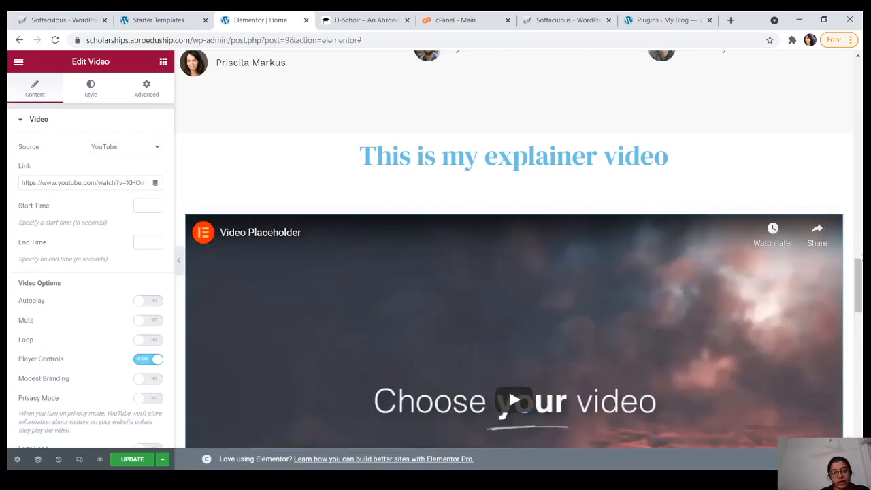
drag(861, 258, 860, 315)
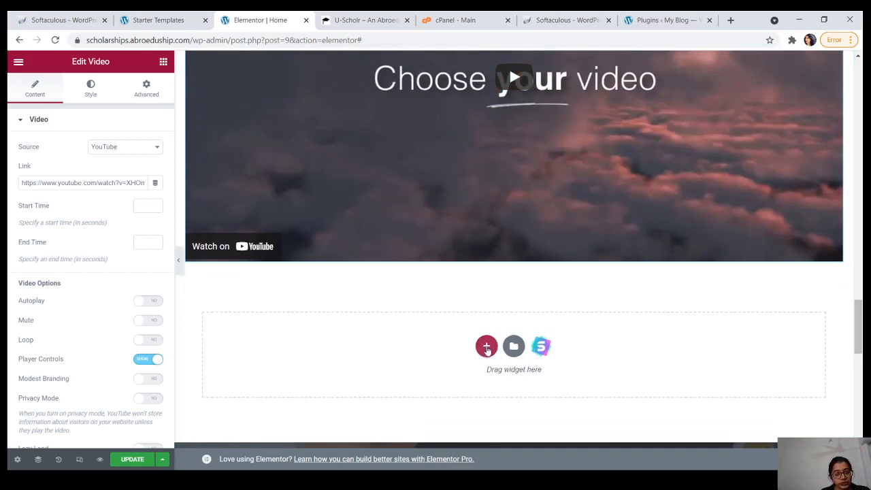
Step: Add a single-column section below the video with a WPForms widget set to Simple Contact Form
click(486, 349)
click(365, 385)
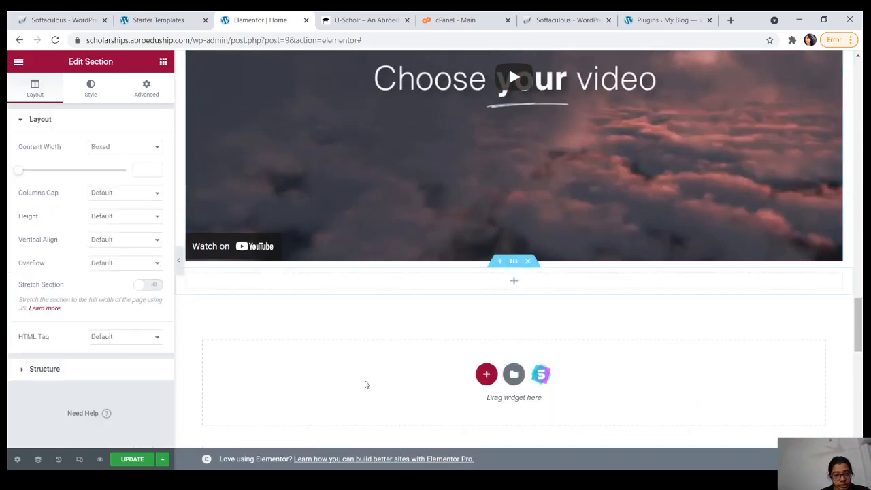
click(417, 284)
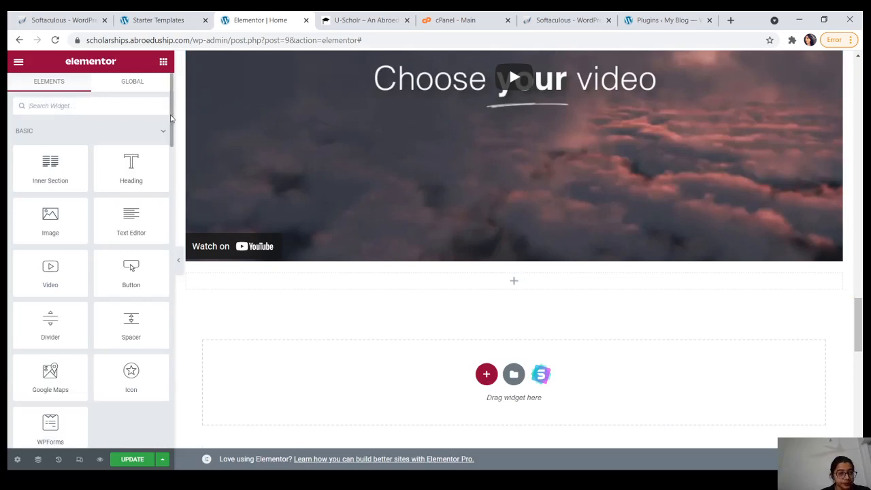
scroll(171, 118, down, 3)
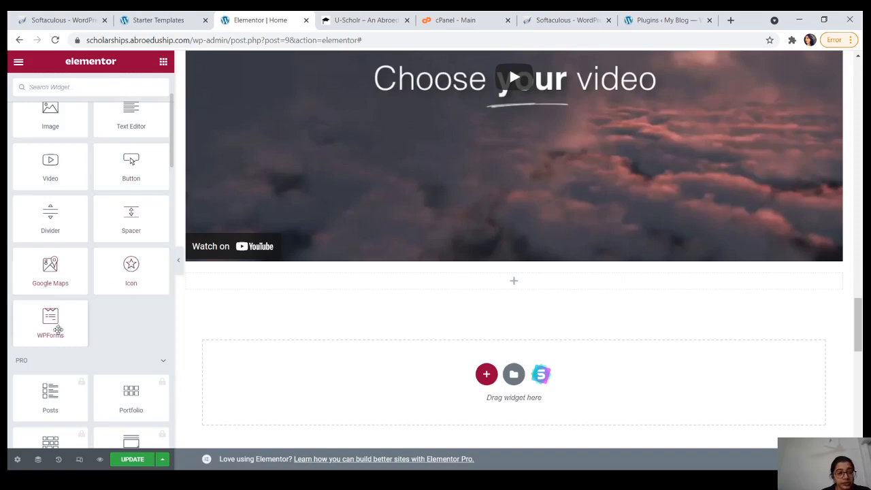
drag(218, 311, 374, 288)
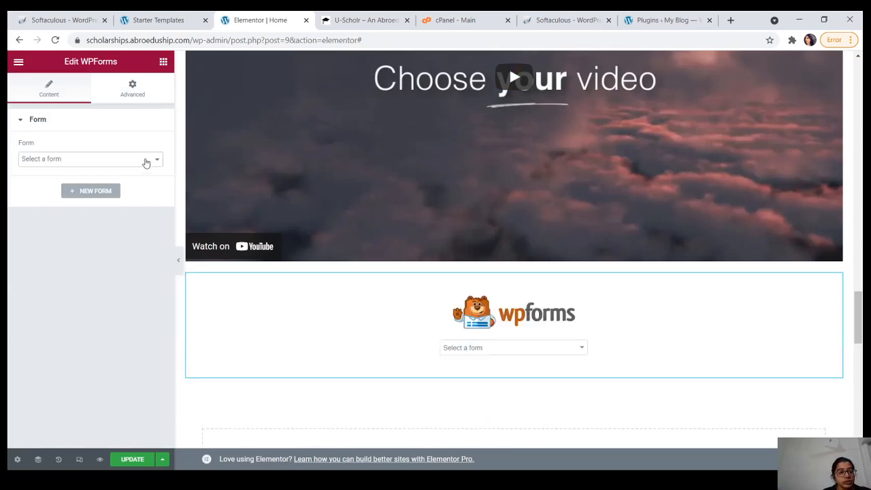
click(128, 183)
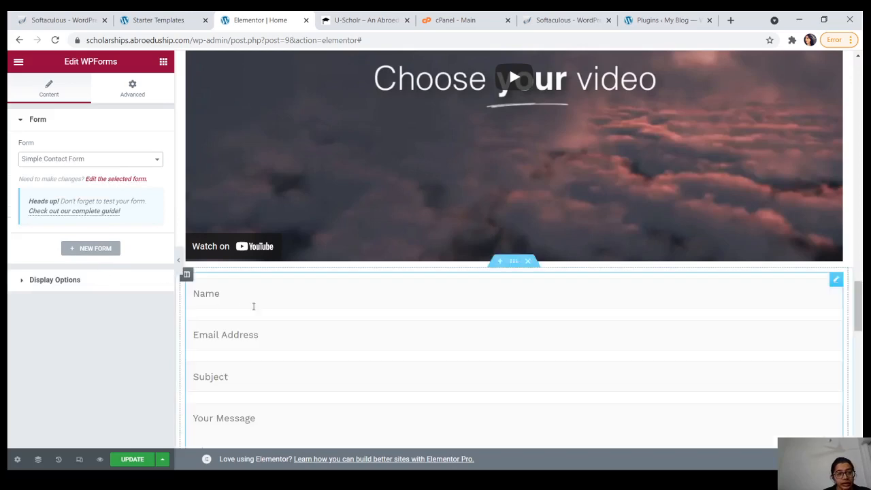
mouse_move(858, 300)
mouse_down()
mouse_move(859, 327)
mouse_move(860, 314)
mouse_up()
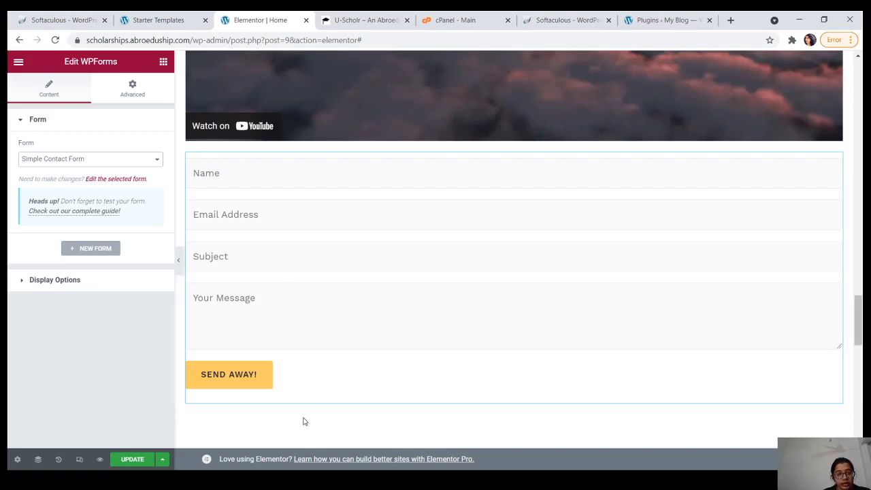
Step: Save the page with Update and add an empty one-column section below the contact form
click(135, 461)
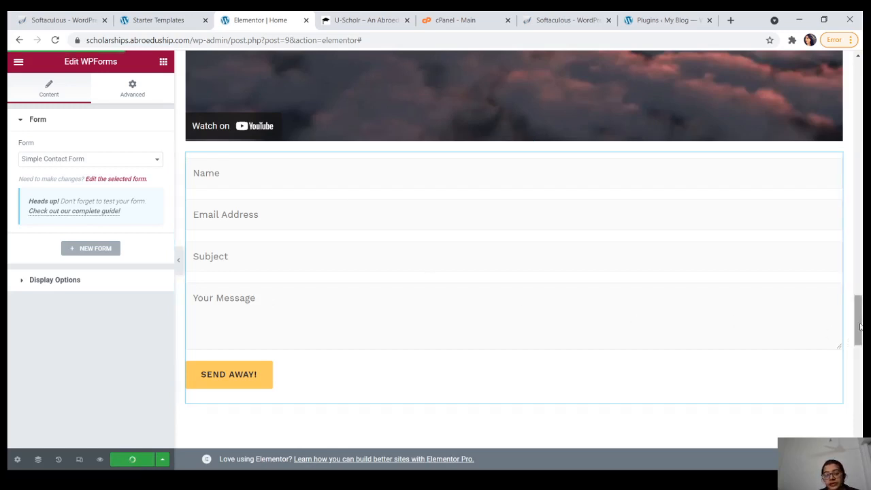
scroll(850, 336, down, 2)
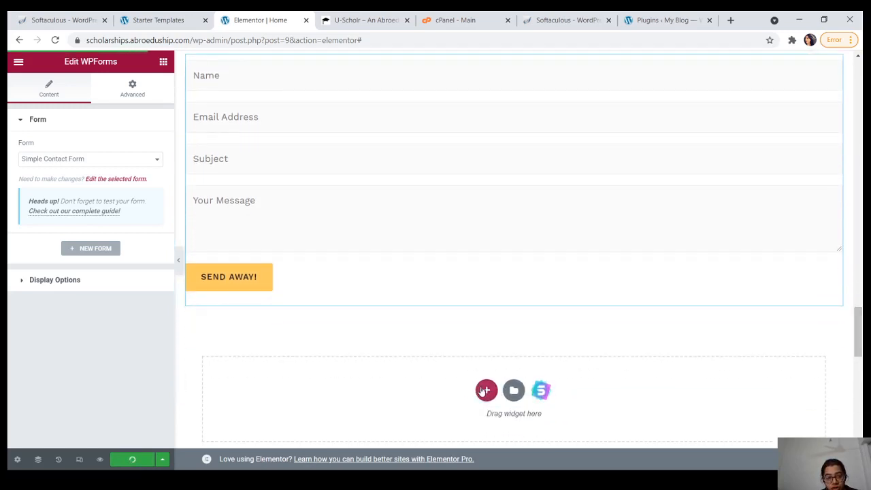
click(486, 390)
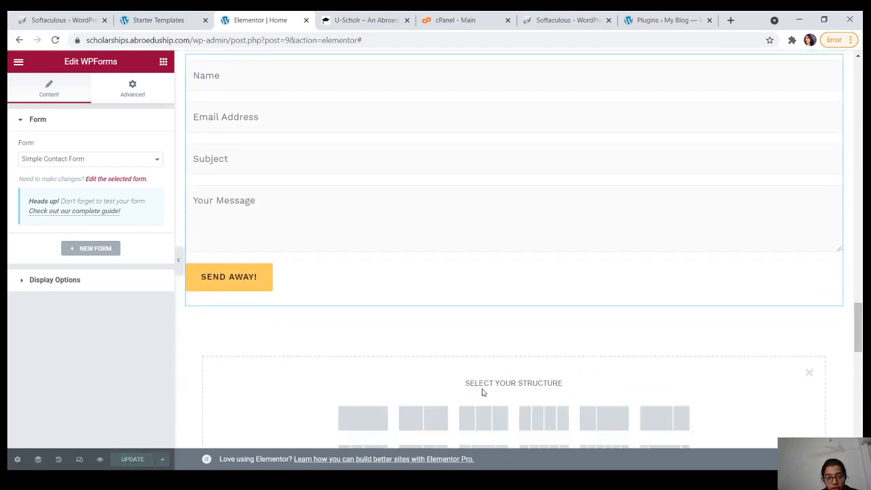
click(362, 418)
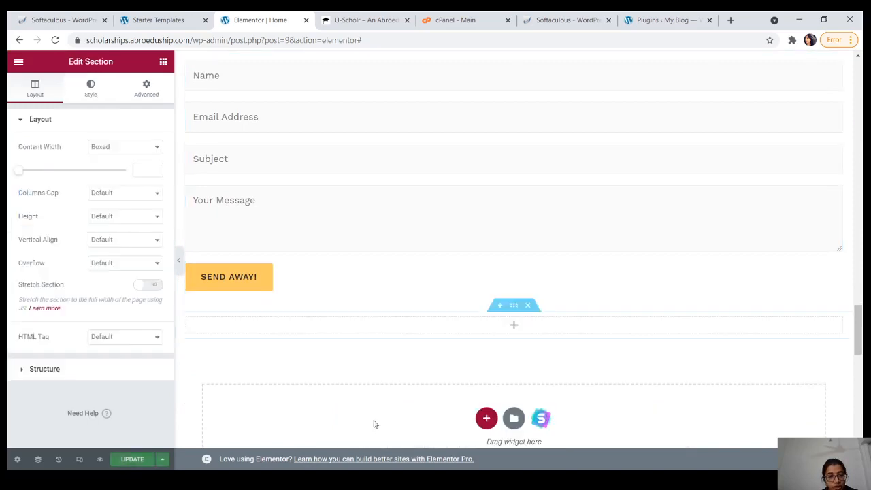
click(301, 324)
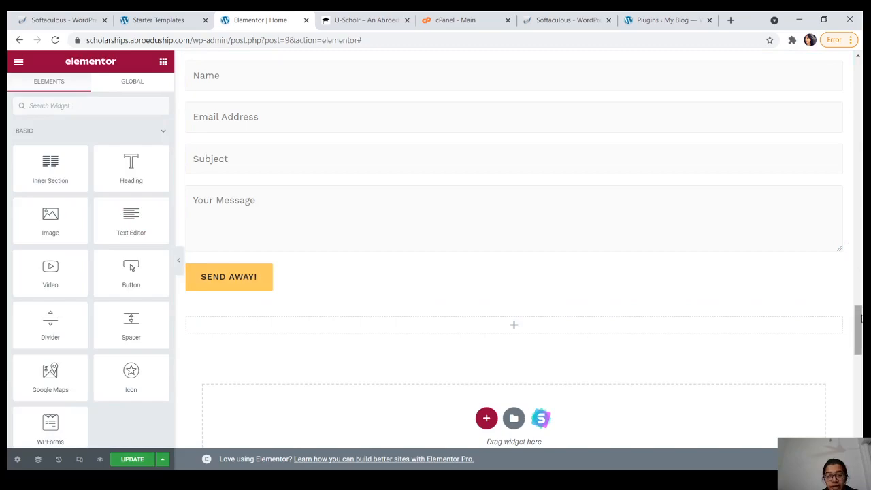
Step: Scroll through the edited page to the footer and back up, then return to Starter Templates
drag(859, 330, 859, 423)
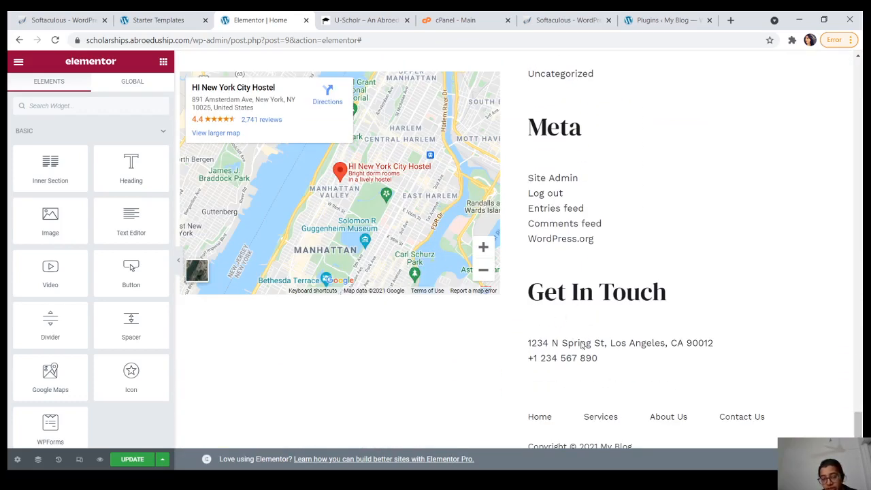
drag(859, 424, 859, 80)
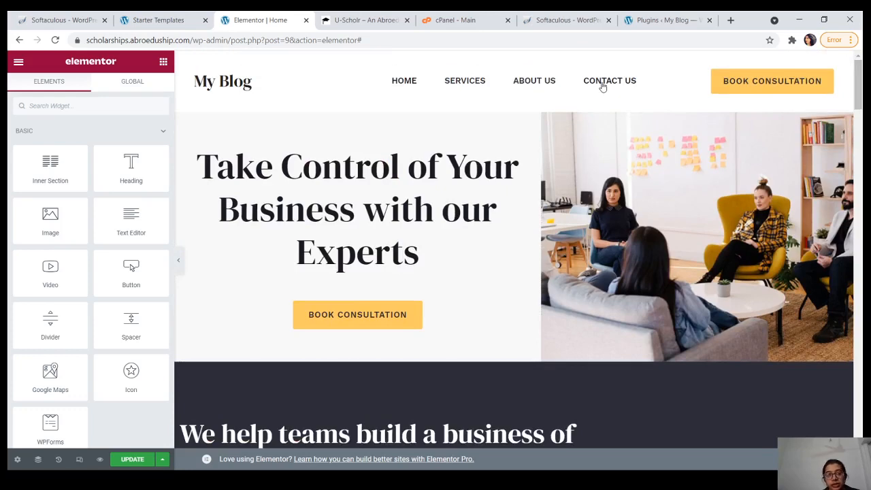
click(162, 20)
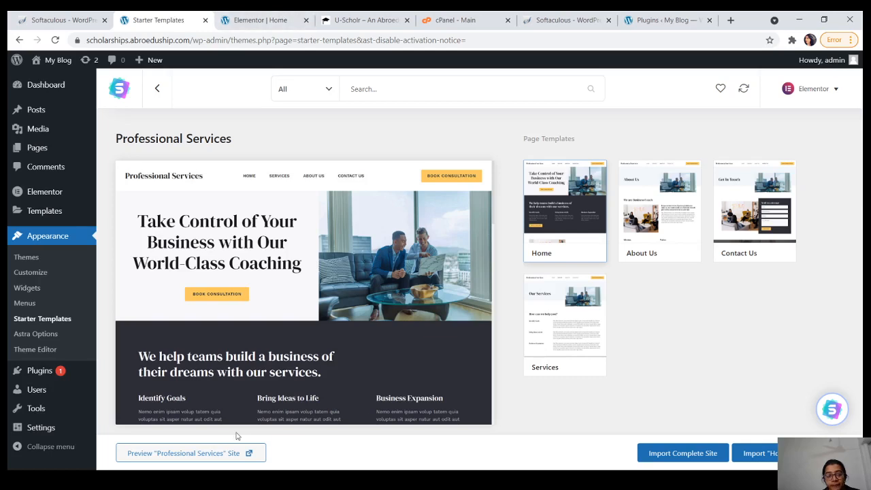
Step: Preview the Professional Services demo site and scroll through its Contact Us page
click(217, 454)
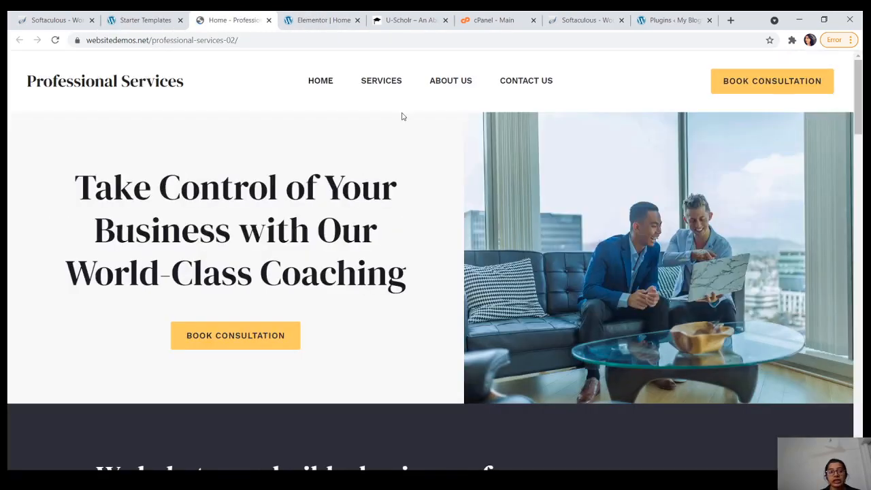
click(541, 85)
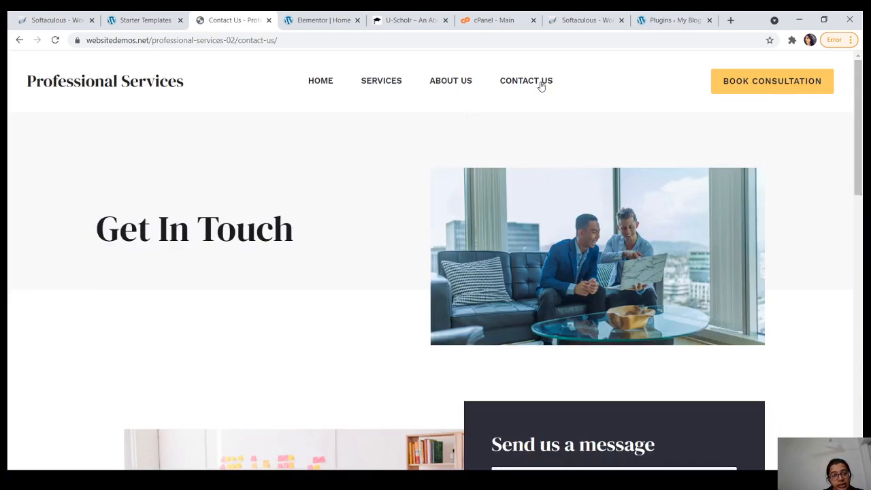
scroll(323, 201, down, 5)
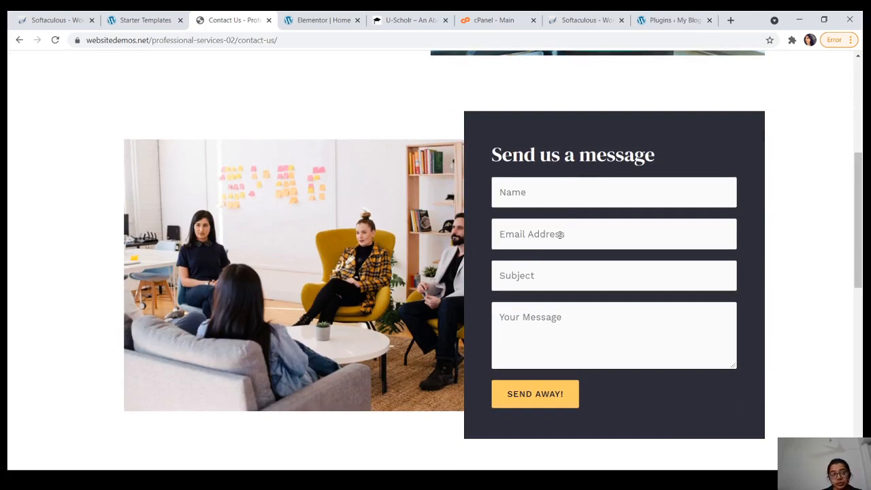
scroll(560, 234, down, 5)
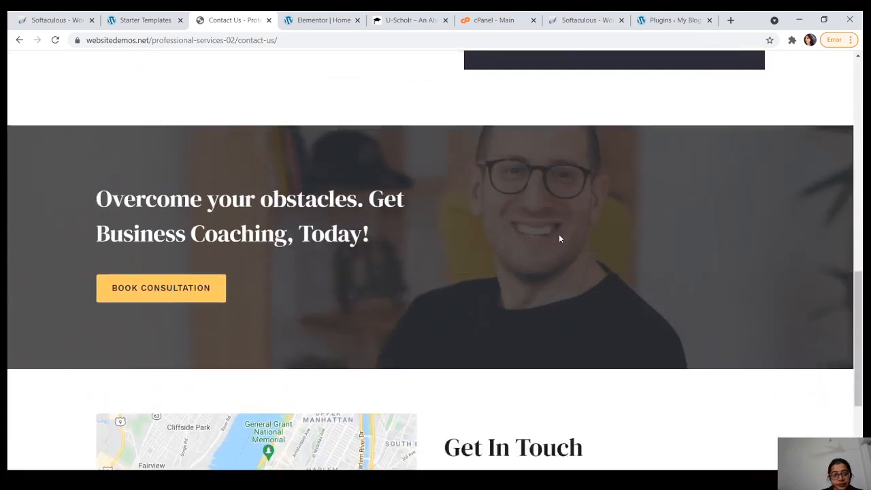
scroll(559, 238, down, 3)
scroll(560, 238, up, 15)
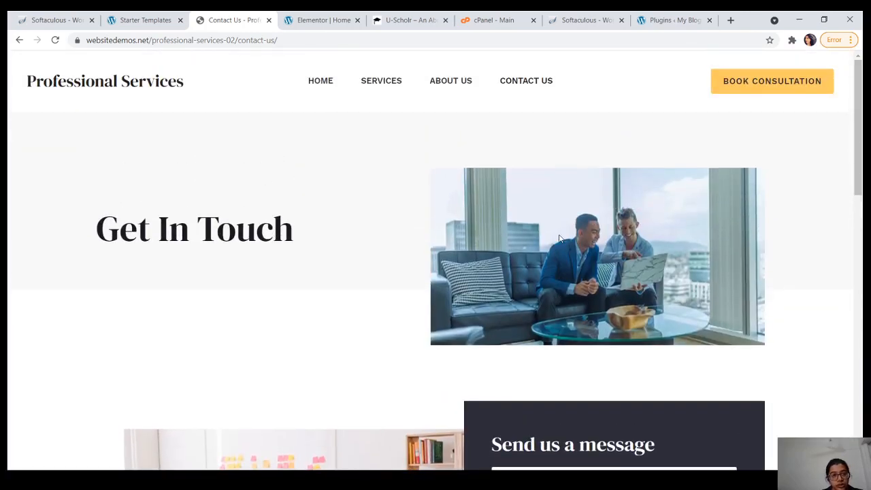
Step: In the Elementor editor, browse the widget categories and collapse PRO, then return to Starter Templates
click(321, 21)
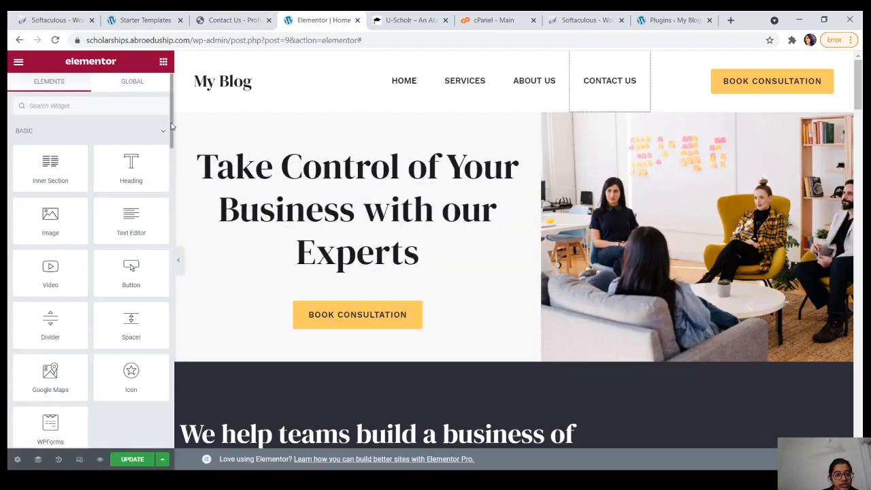
drag(172, 129, 170, 191)
scroll(171, 173, down, 1)
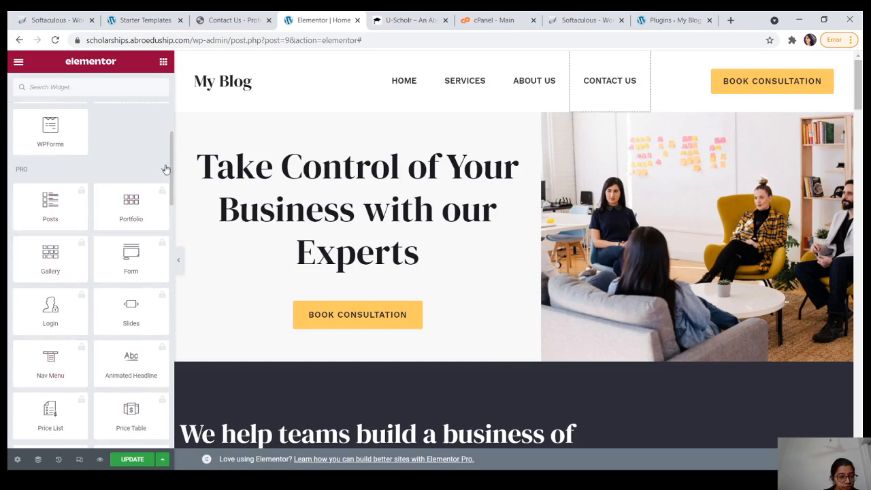
click(165, 170)
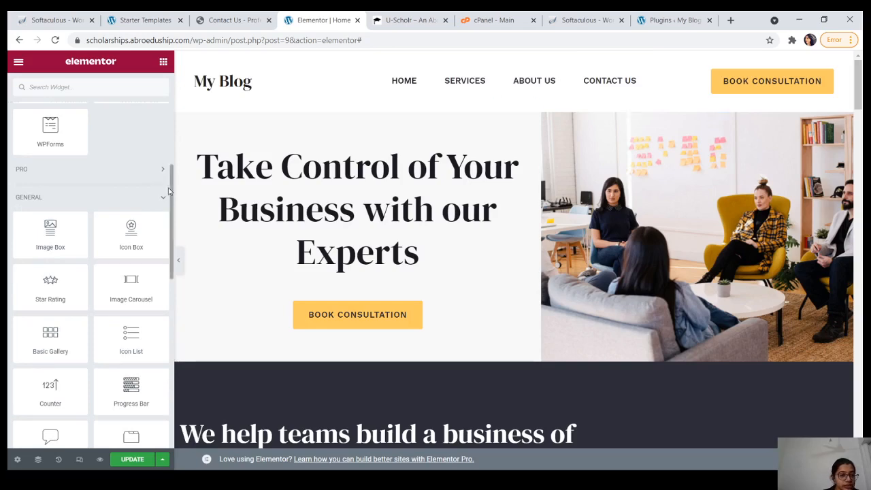
drag(171, 192, 177, 210)
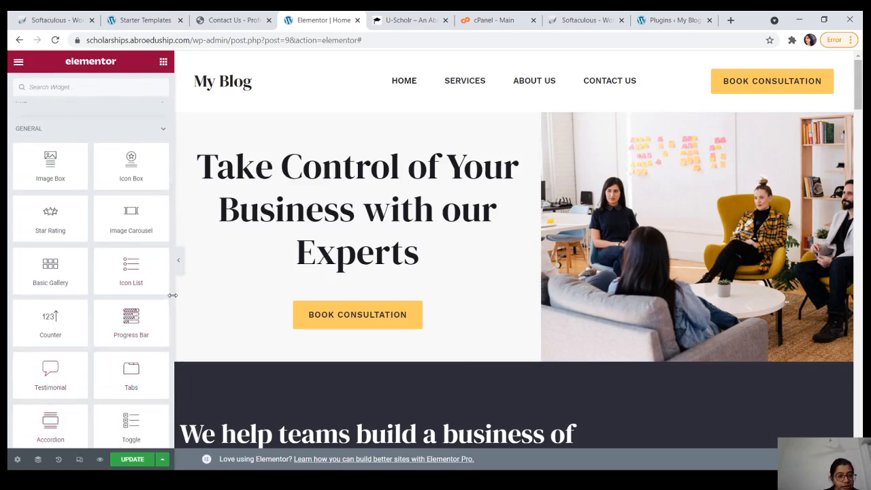
drag(170, 287, 171, 163)
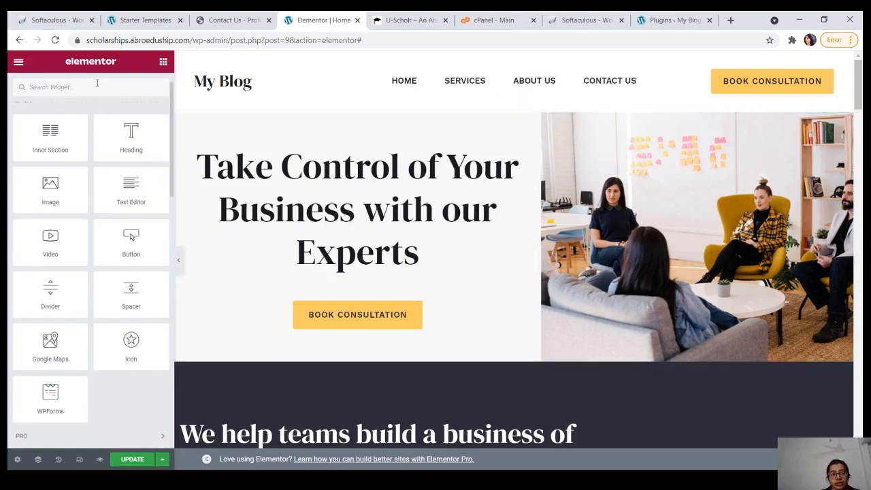
click(148, 23)
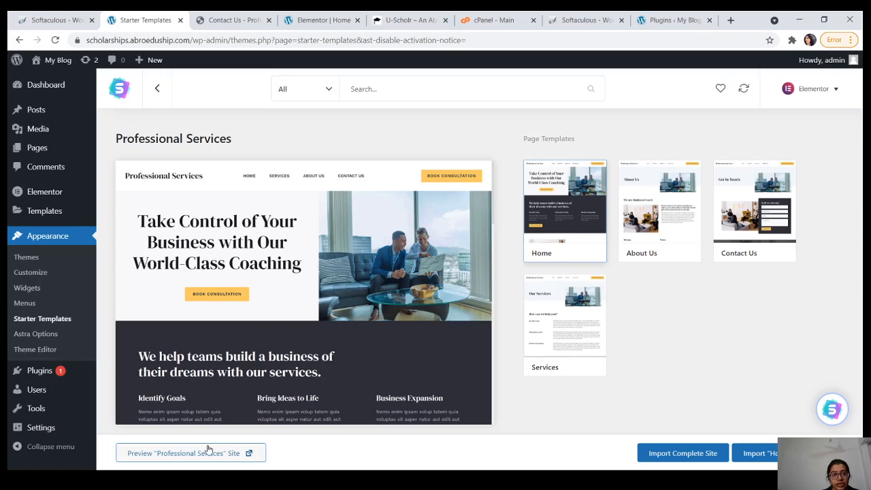
click(255, 15)
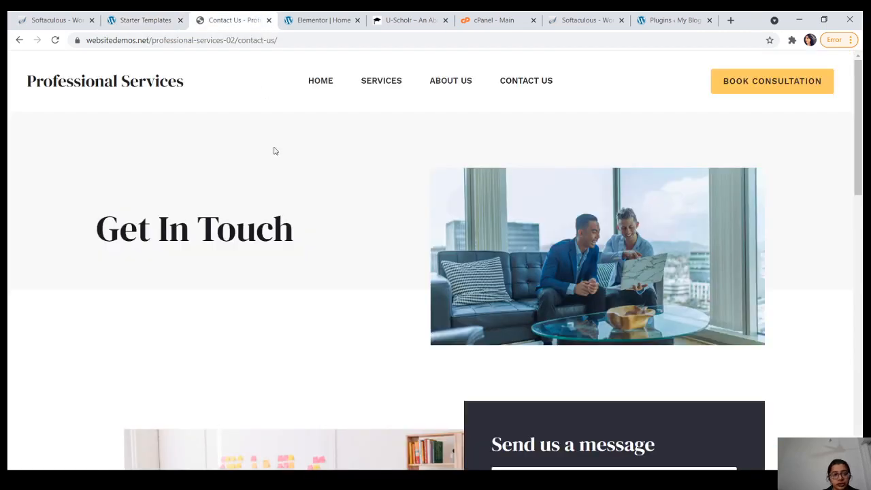
scroll(275, 157, down, 6)
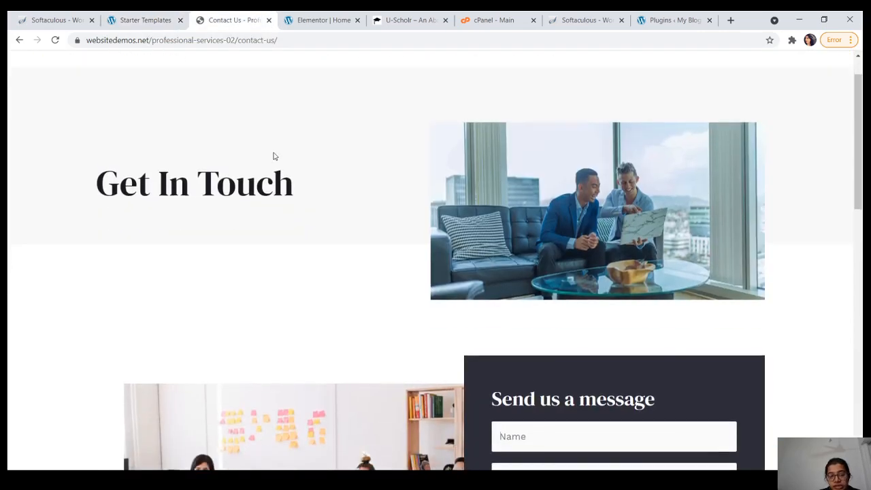
scroll(273, 157, down, 5)
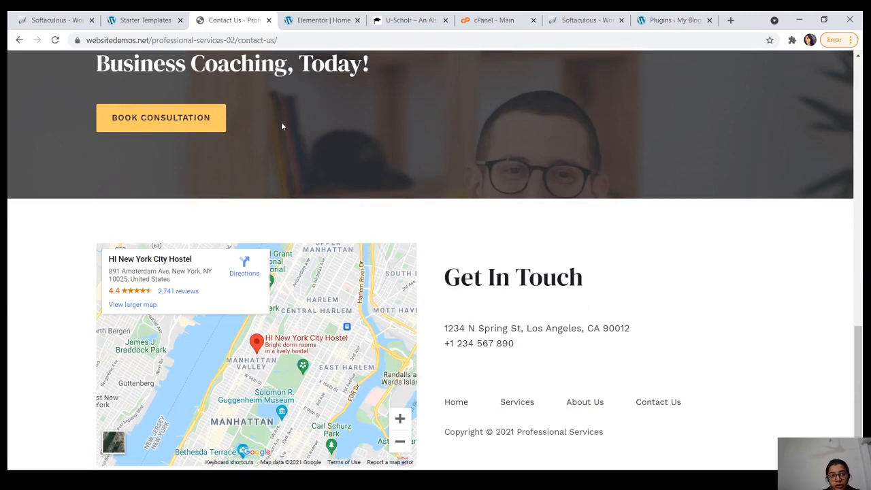
click(320, 15)
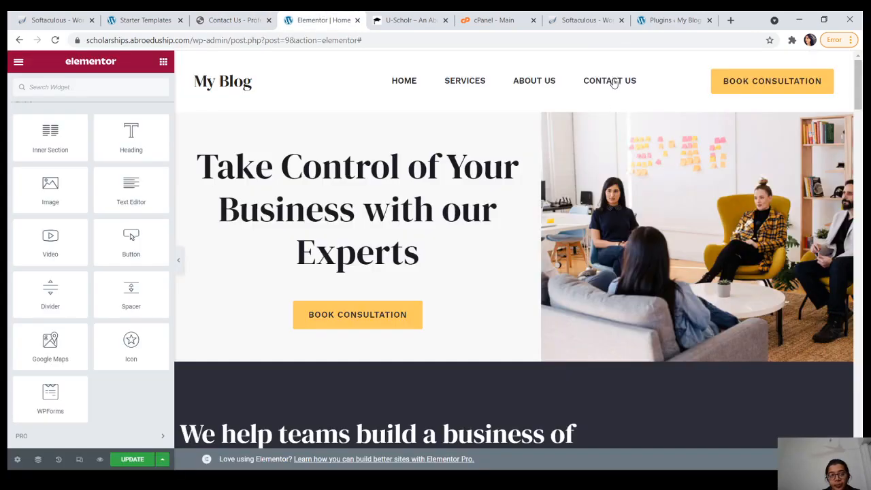
click(227, 15)
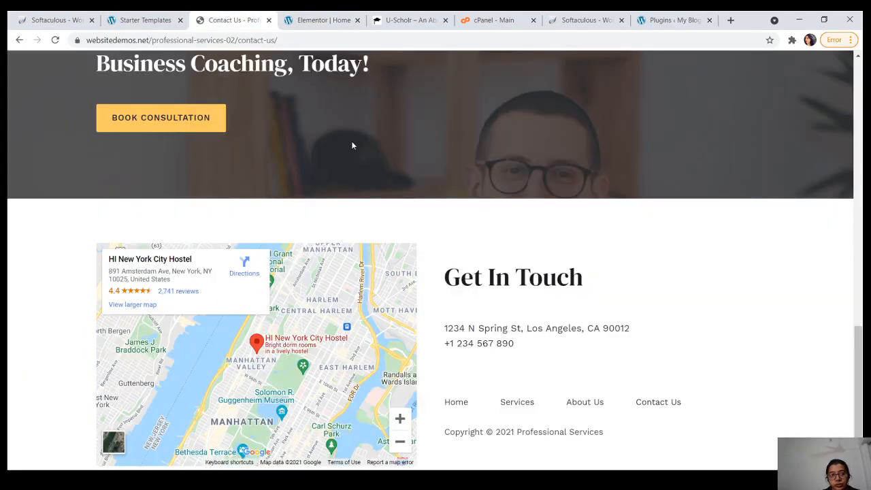
key(Home)
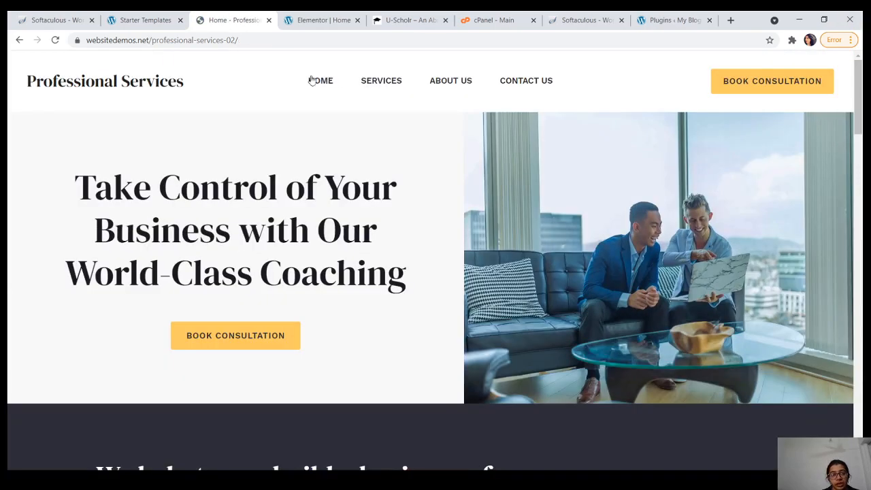
scroll(254, 77, down, 7)
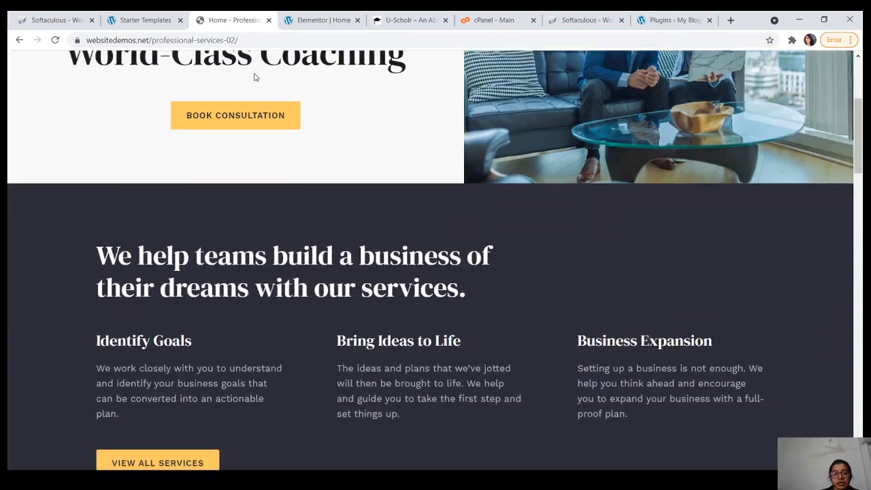
scroll(253, 77, down, 8)
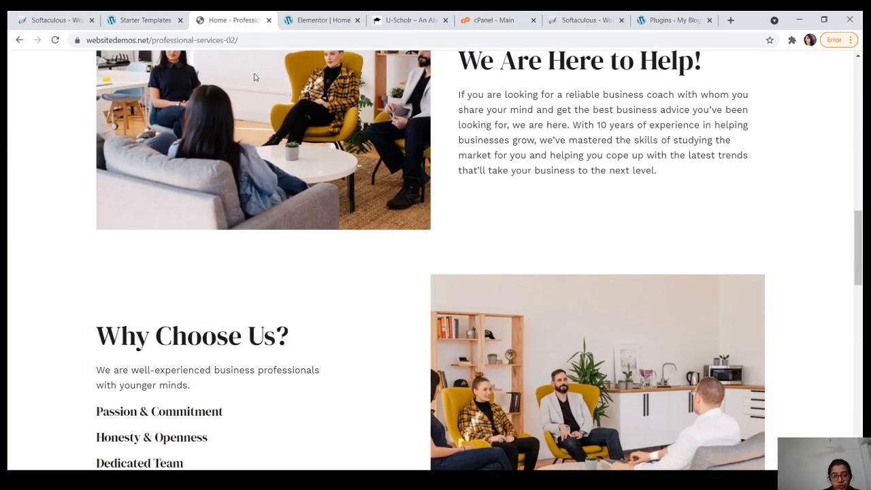
scroll(254, 77, down, 8)
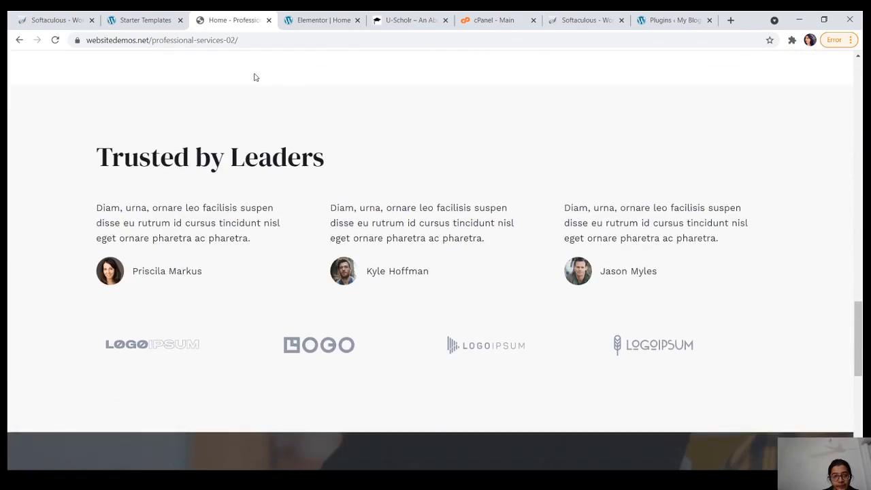
scroll(254, 76, down, 6)
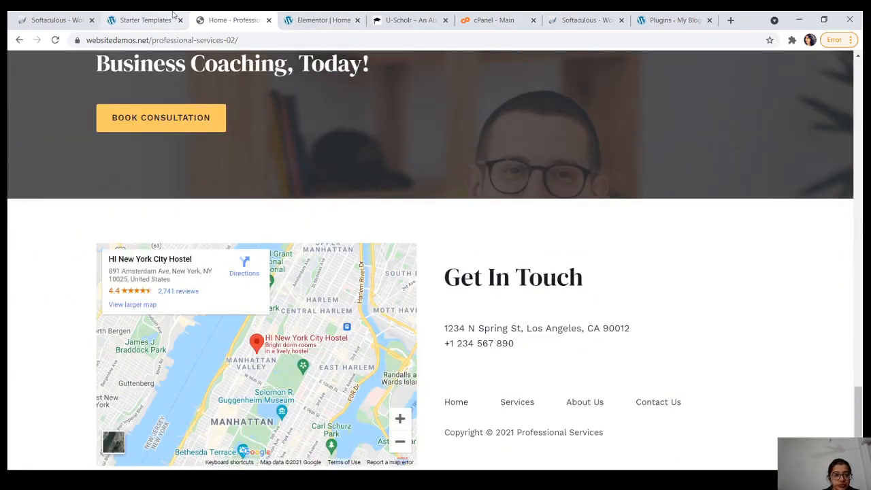
click(143, 20)
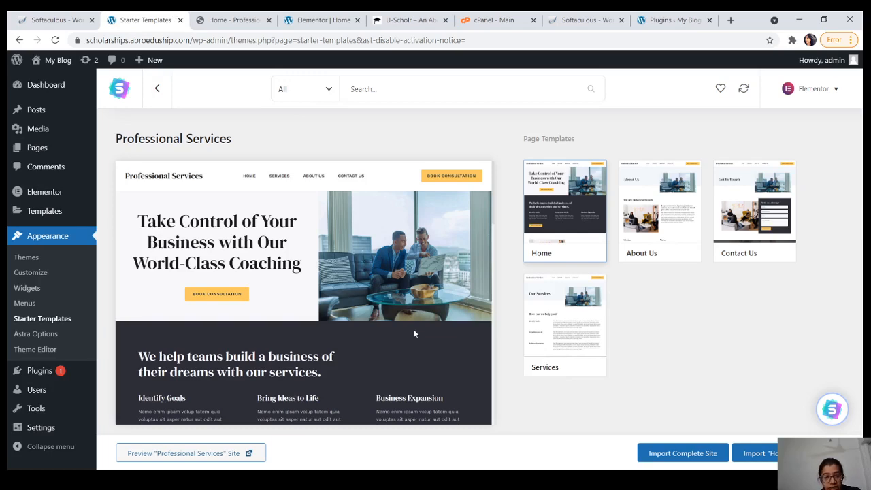
Step: Switch back to the Elementor home page editor and scroll through its sections, returning to the top
click(315, 17)
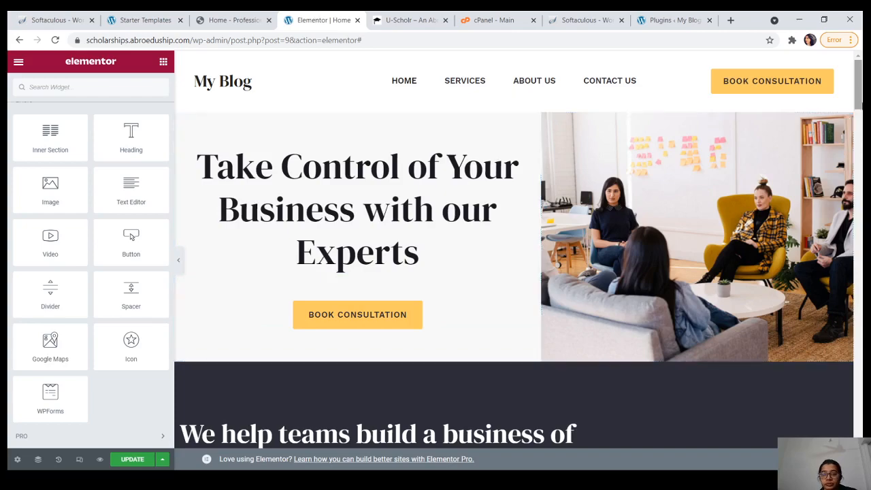
scroll(516, 245, down, 5)
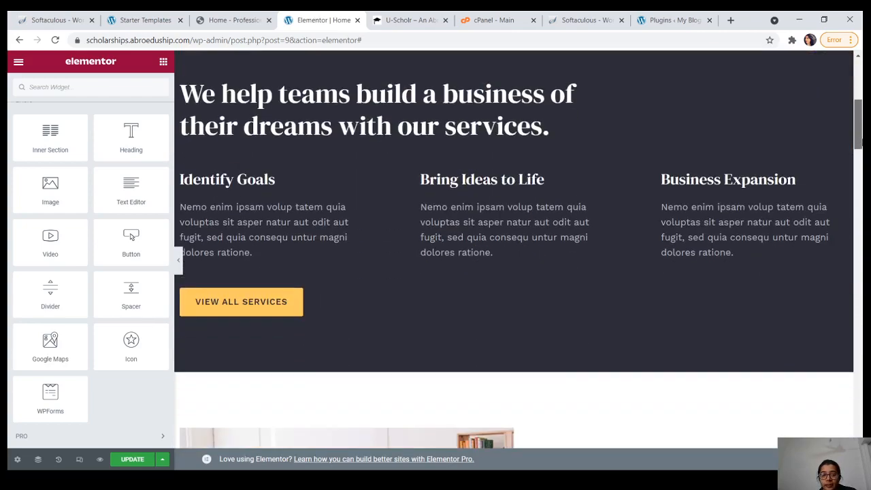
scroll(517, 250, down, 6)
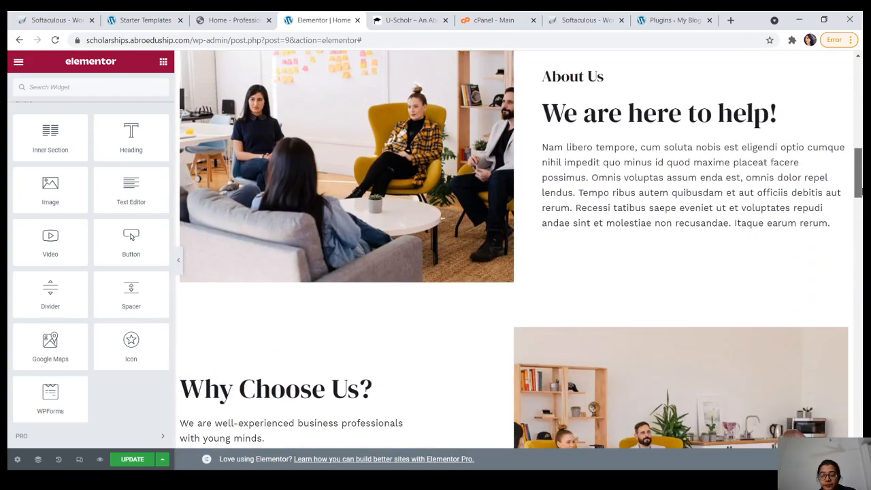
scroll(517, 249, down, 5)
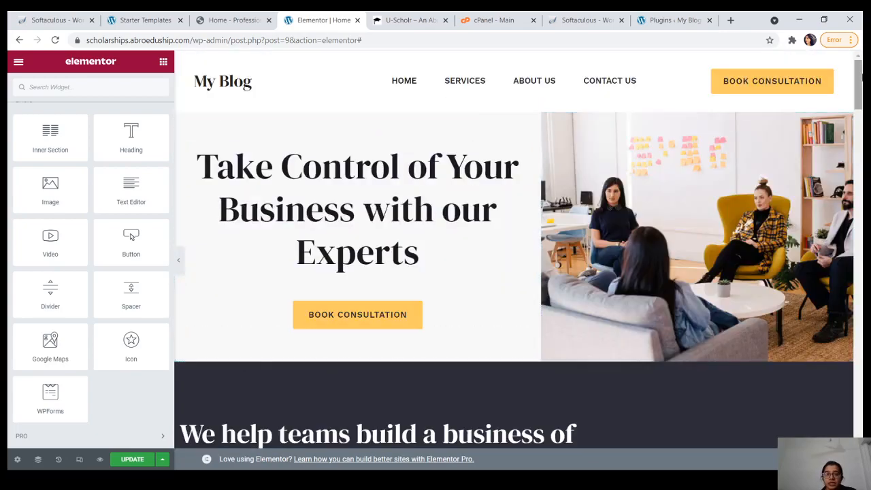
drag(859, 74, 858, 423)
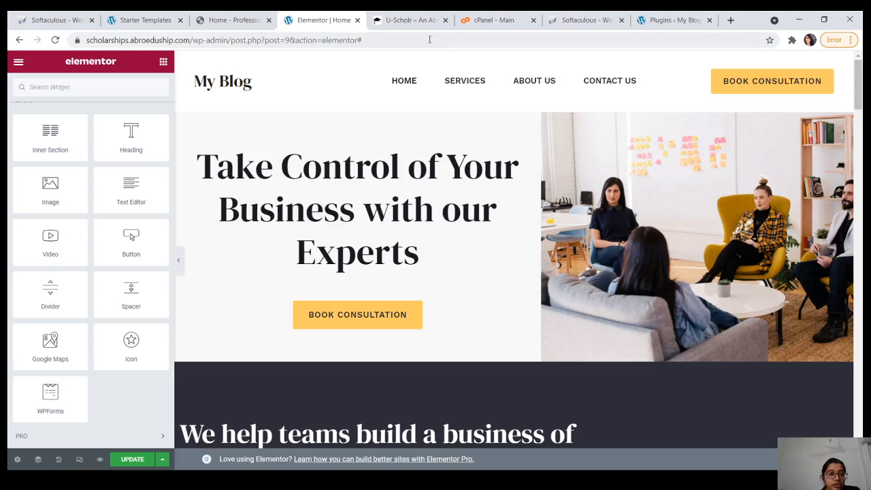
Step: Load the /wp-admin dashboard, then visit the live My Blog site from the admin bar
click(398, 46)
click(398, 46)
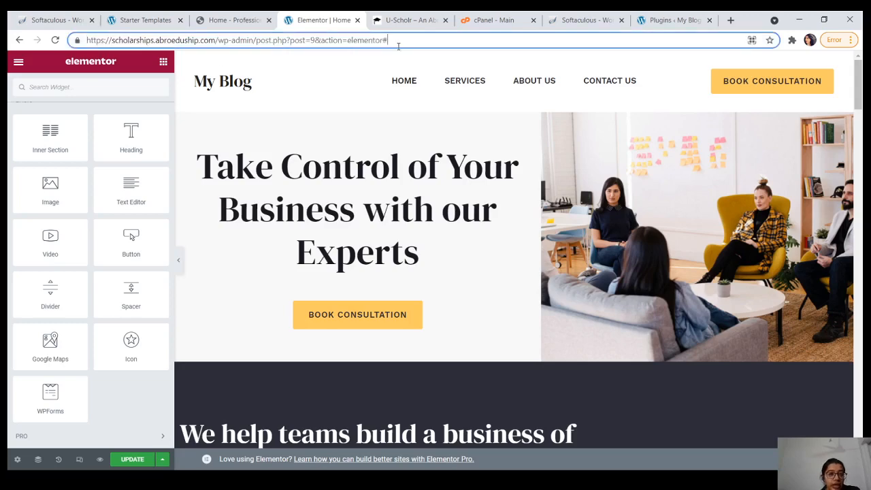
key(BackSpace)
key(BackSpace)
key(BackSpace)
key(BackSpace)
key(BackSpace)
key(BackSpace)
key(BackSpace)
key(BackSpace)
key(BackSpace)
key(BackSpace)
key(BackSpace)
key(BackSpace)
key(BackSpace)
key(BackSpace)
key(BackSpace)
key(BackSpace)
key(BackSpace)
key(BackSpace)
key(BackSpace)
key(BackSpace)
key(BackSpace)
key(BackSpace)
key(BackSpace)
key(BackSpace)
key(BackSpace)
key(BackSpace)
key(BackSpace)
key(BackSpace)
key(BackSpace)
key(BackSpace)
key(BackSpace)
key(BackSpace)
key(BackSpace)
key(BackSpace)
key(BackSpace)
key(BackSpace)
key(BackSpace)
key(BackSpace)
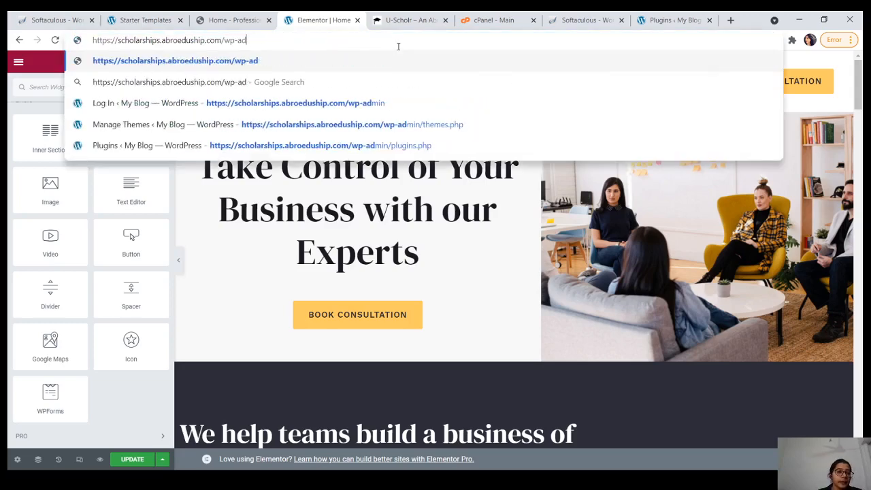
text(admin)
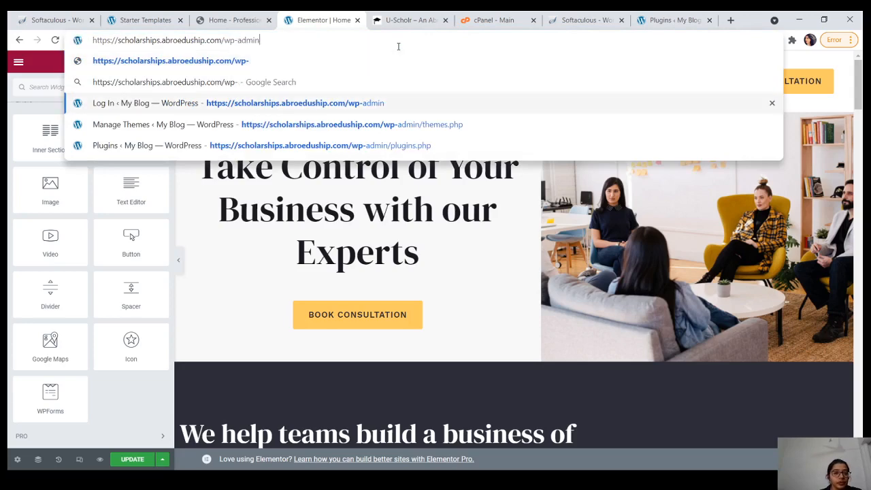
key(Return)
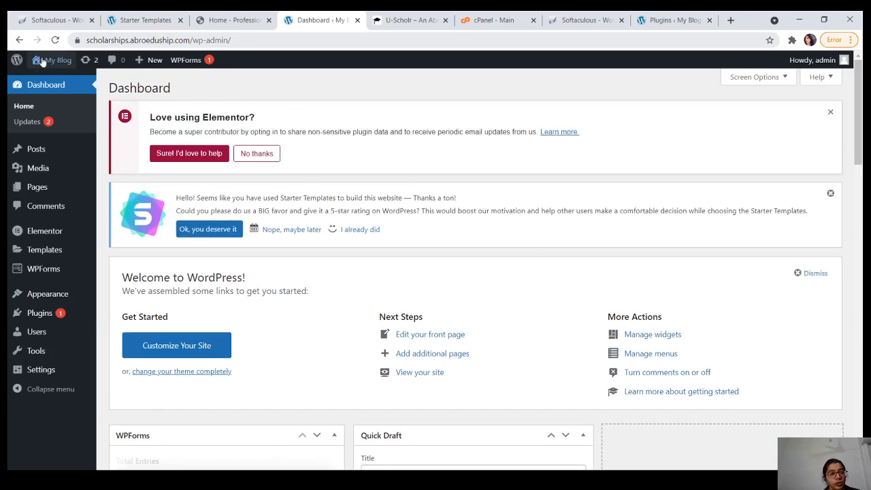
mouse_move(42, 62)
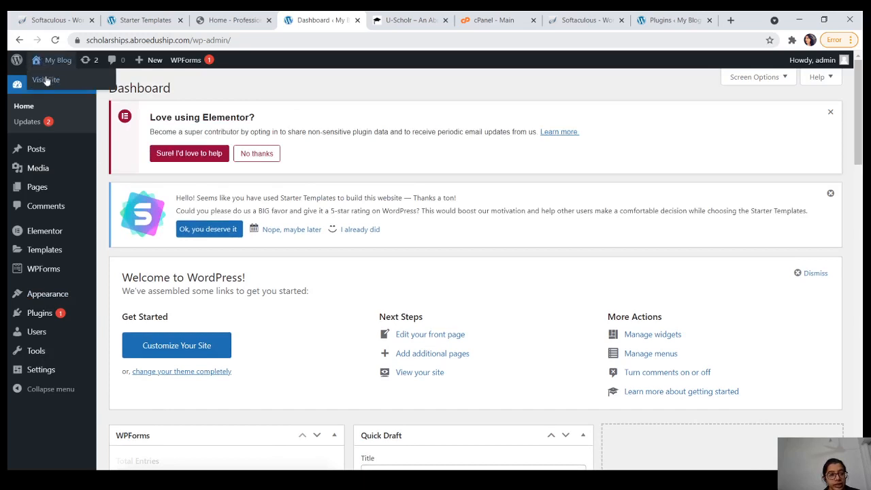
click(46, 79)
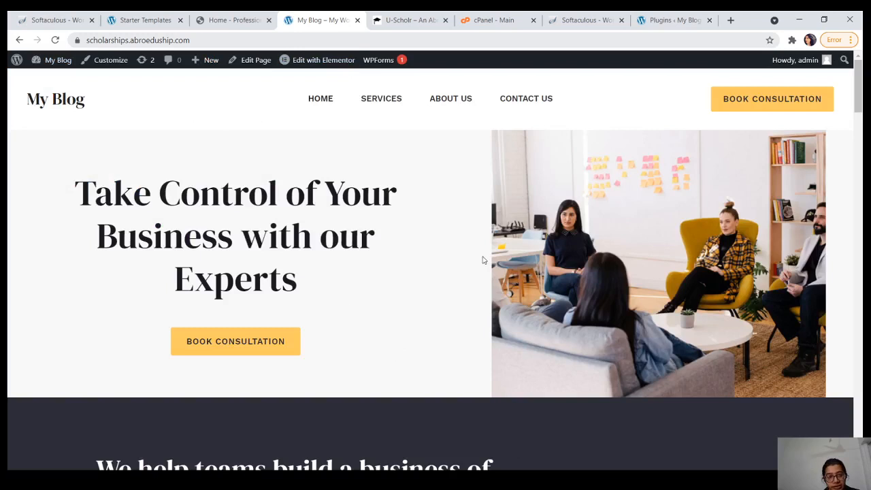
Step: Launch the Customizer from the live site's admin bar
mouse_move(311, 63)
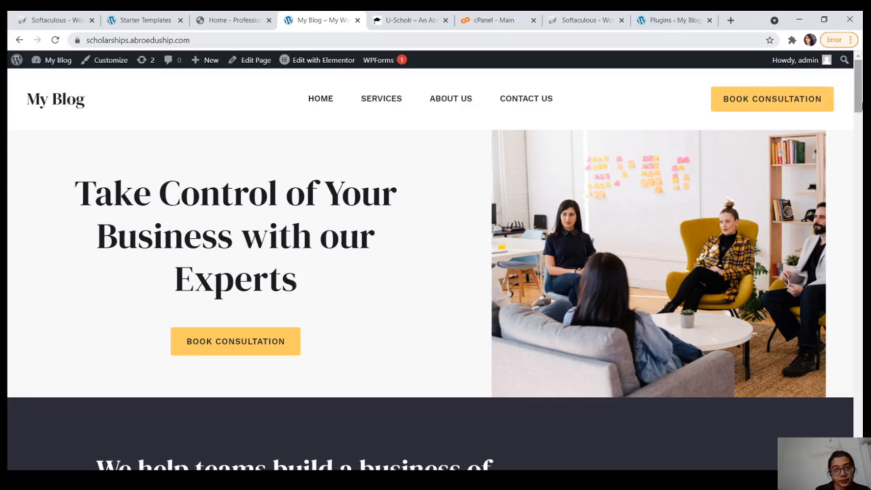
click(92, 64)
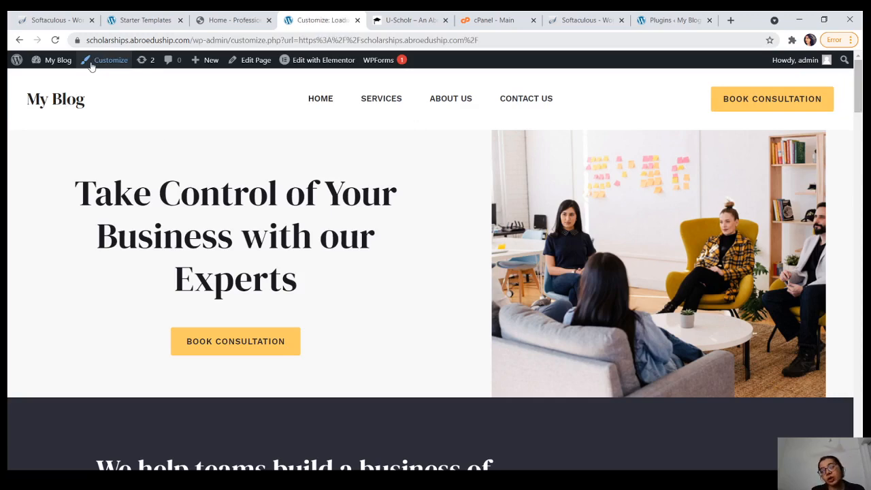
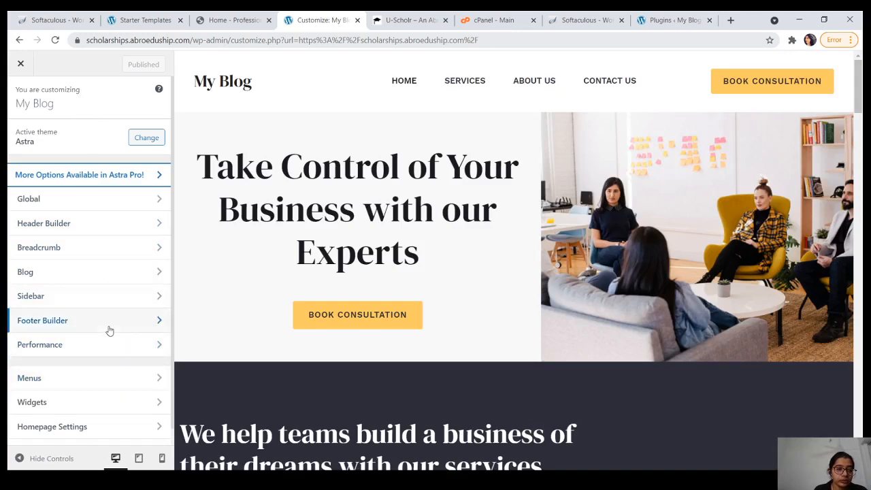
Step: From Menus in the Customizer, bring up the header's Logo settings showing the 'My Blog' title
click(116, 385)
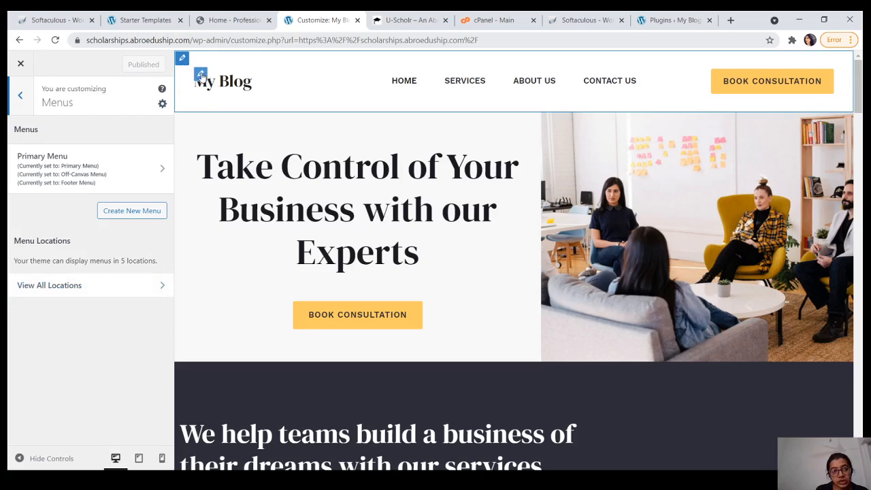
click(201, 75)
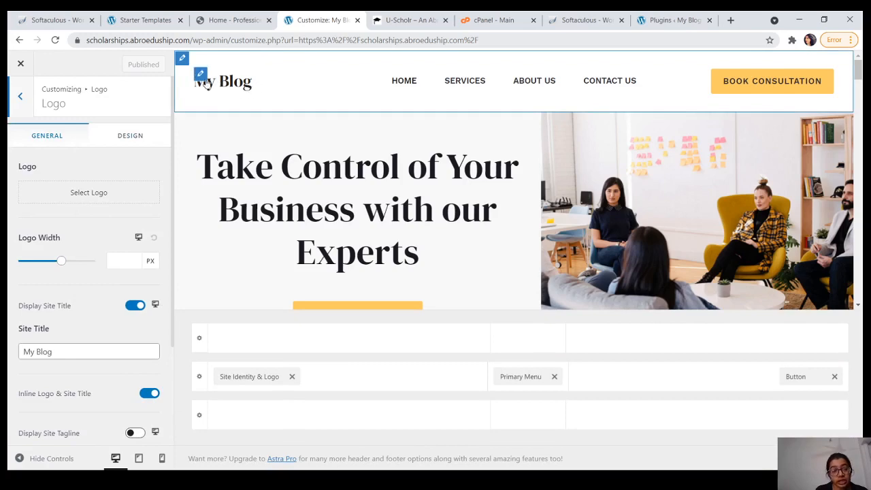
Step: Replace the Site Title 'My Blog' with 'USCHOLR' and publish
click(54, 349)
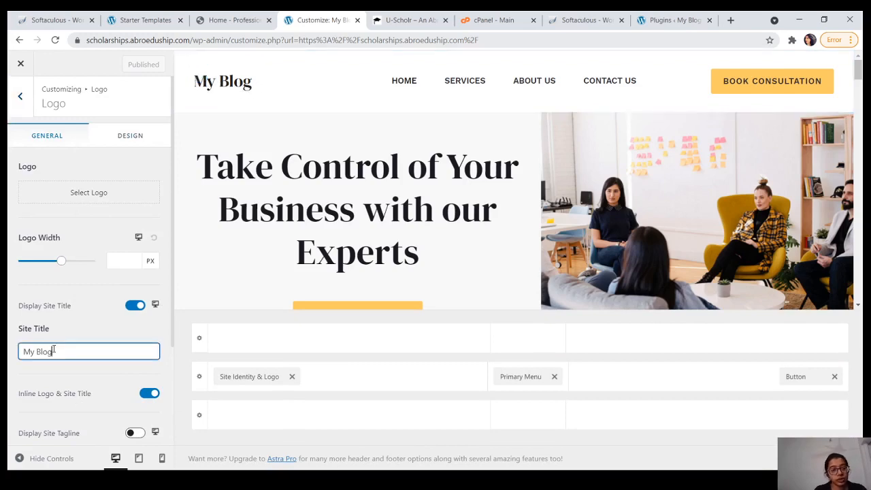
key(BackSpace)
key(BackSpace)
key(BackSpace)
key(BackSpace)
key(BackSpace)
key(BackSpace)
key(BackSpace)
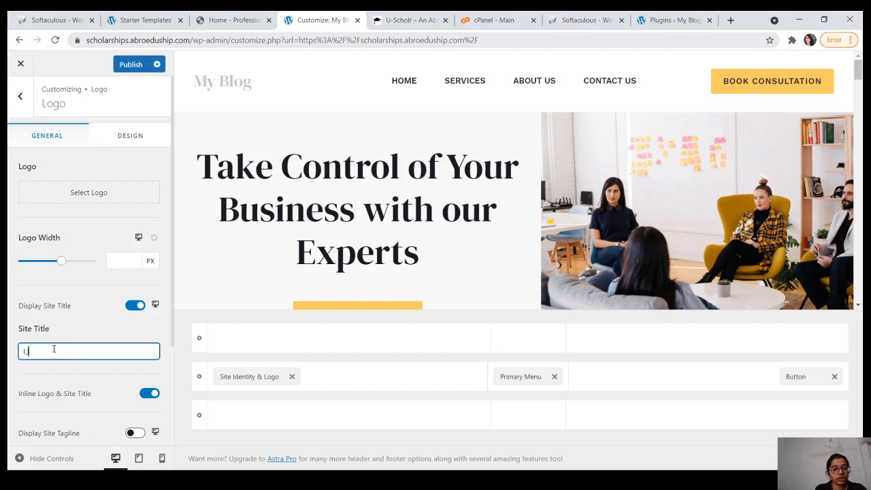
text(U)
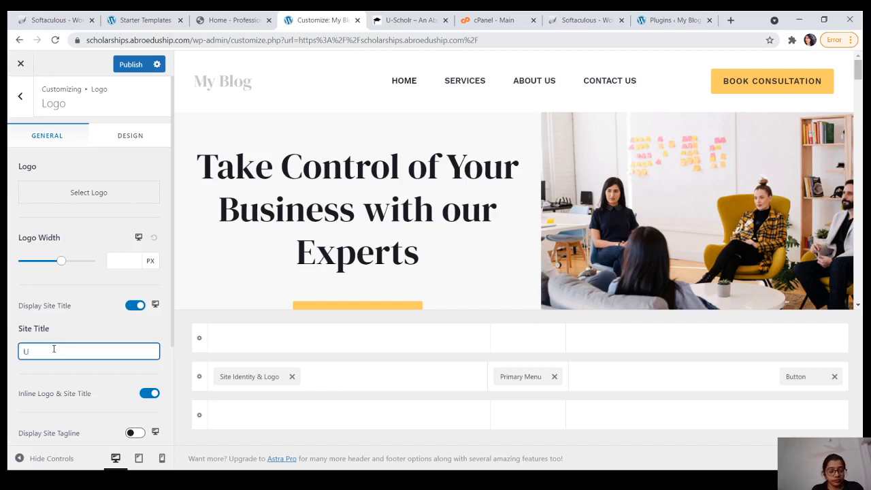
text(SCHOLR)
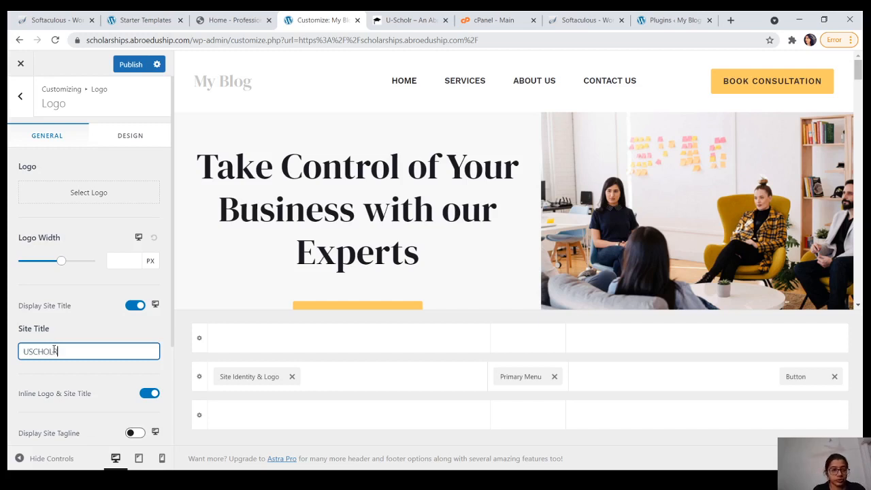
click(105, 379)
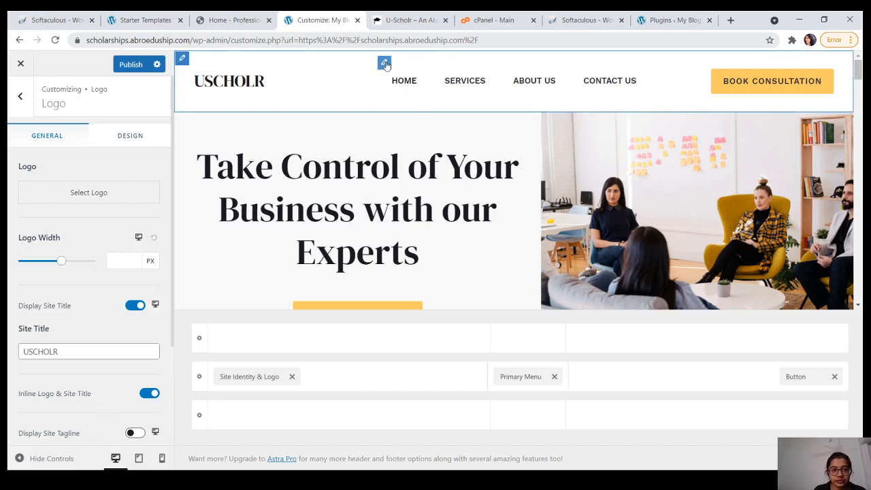
click(130, 64)
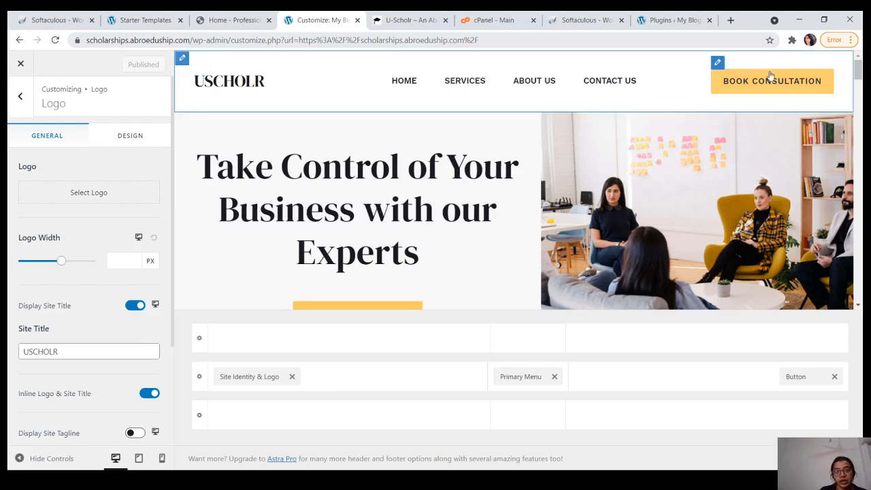
Step: Change the header button text from 'Book Consultation' to 'Pay Now' and enter 'payumoney' as its link
click(719, 64)
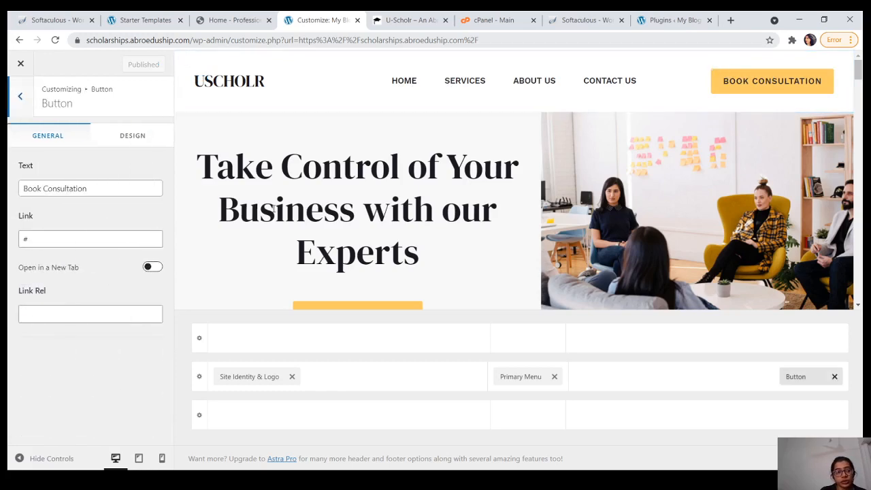
click(94, 190)
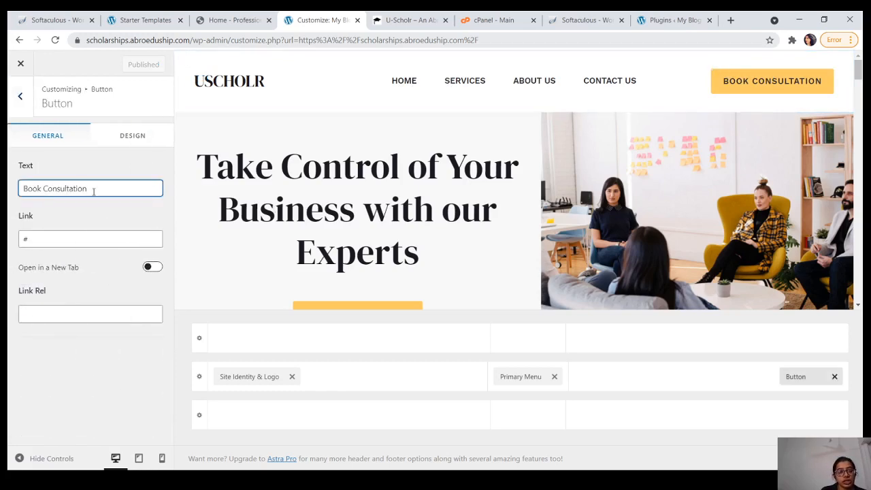
key(BackSpace)
key(BackSpace)
key(BackSpace)
key(BackSpace)
key(BackSpace)
key(BackSpace)
key(BackSpace)
key(BackSpace)
key(BackSpace)
key(BackSpace)
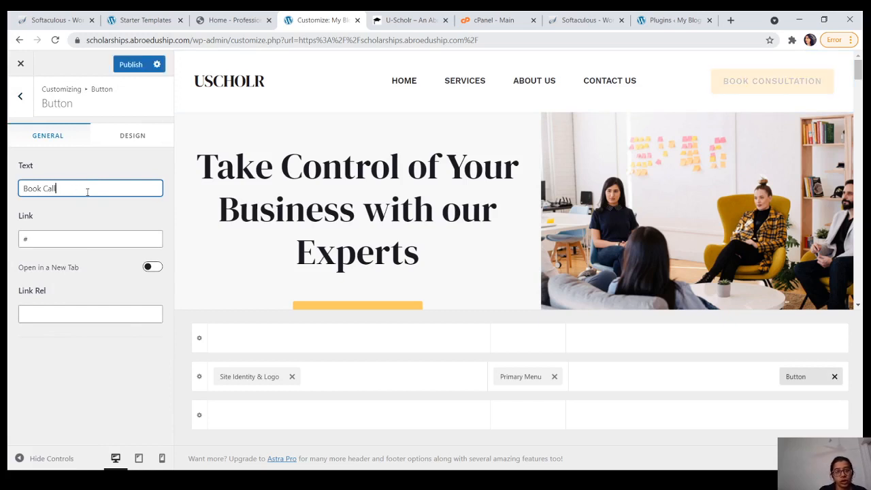
text(all Now)
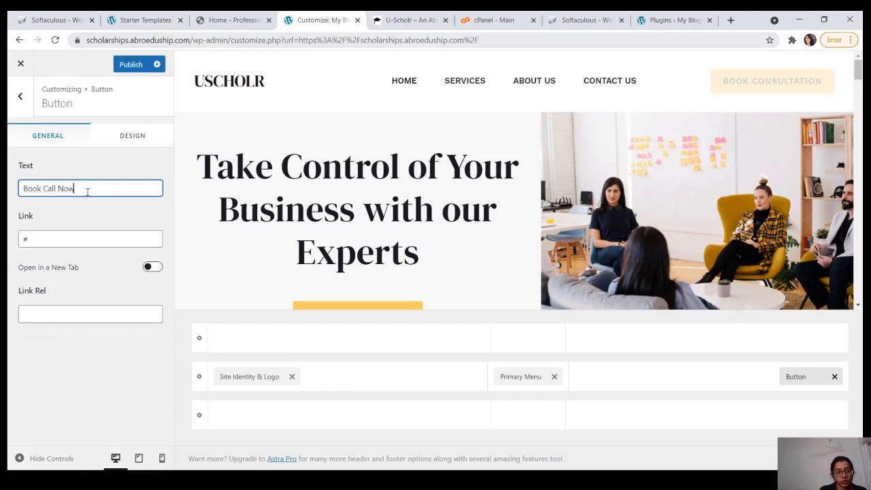
click(73, 244)
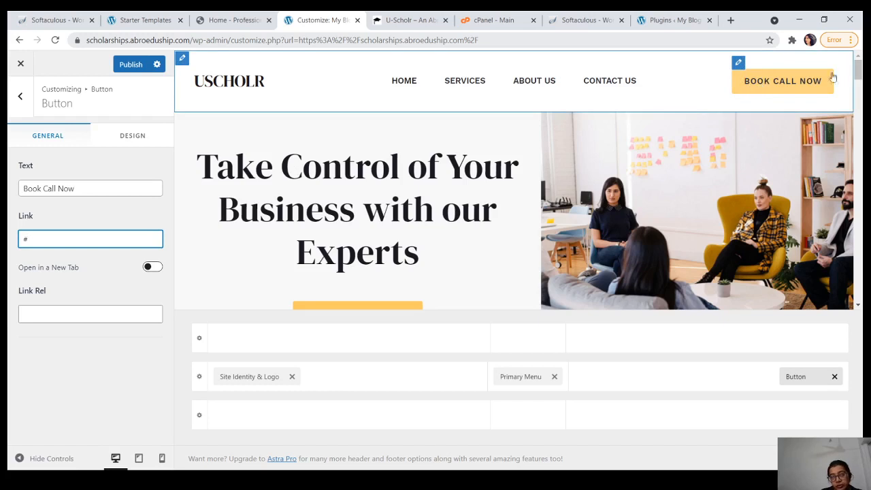
click(55, 189)
key(BackSpace)
key(BackSpace)
key(BackSpace)
key(BackSpace)
key(BackSpace)
key(BackSpace)
key(BackSpace)
key(BackSpace)
key(BackSpace)
key(BackSpace)
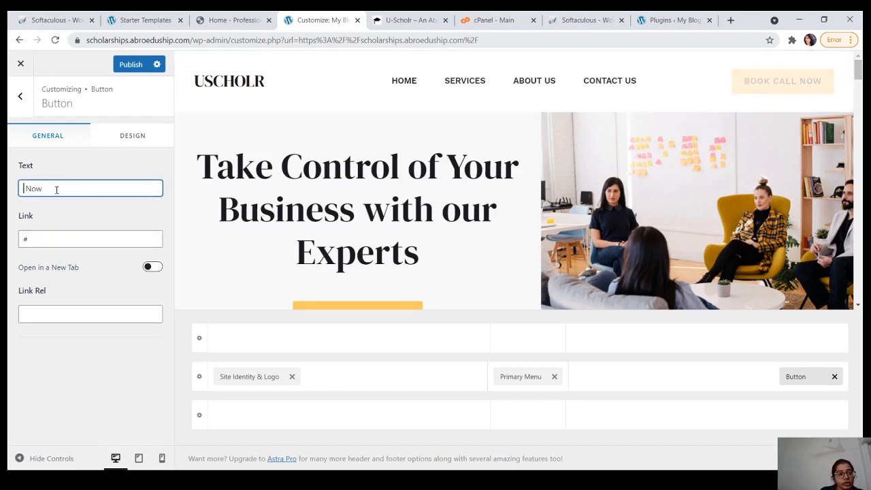
text(Pay)
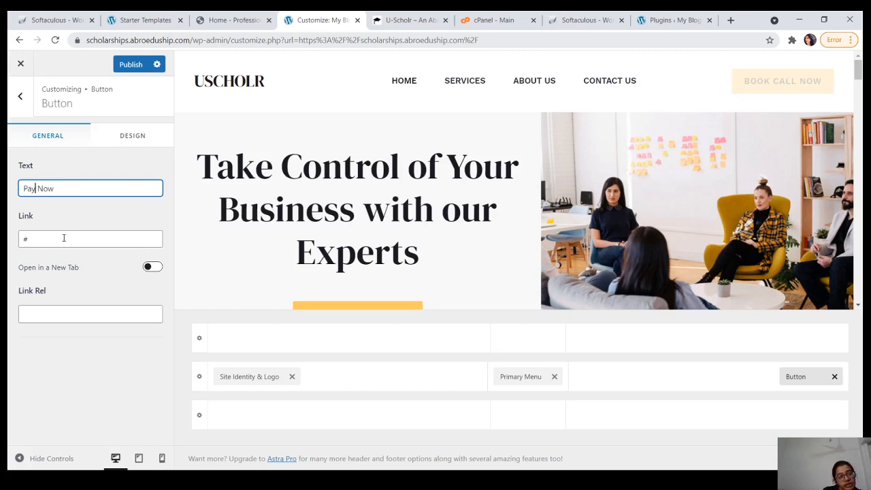
click(64, 239)
text(pay)
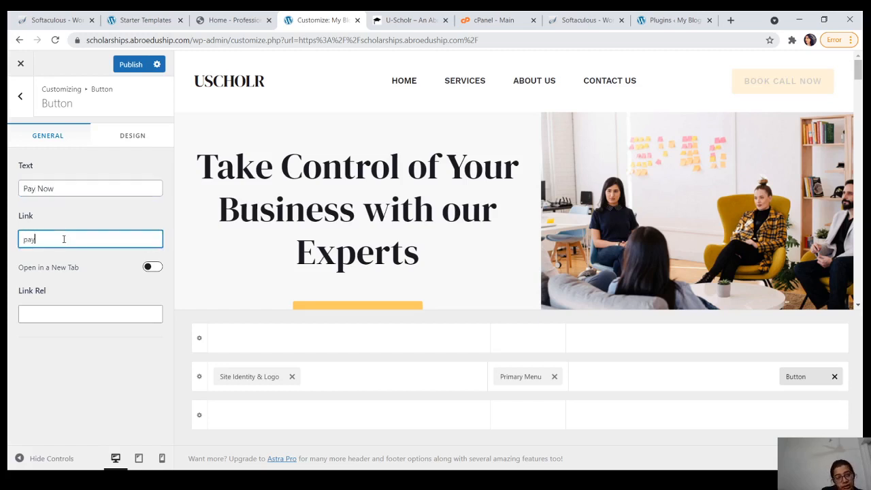
text(umoney)
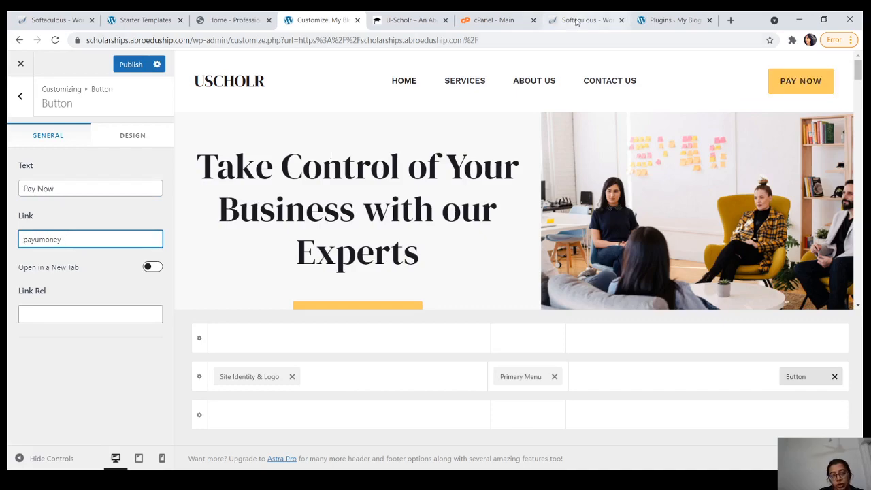
Step: Google 'payumoney registration', visit the PayU site, then return to the WordPress Plugins tab
click(730, 21)
text(payu)
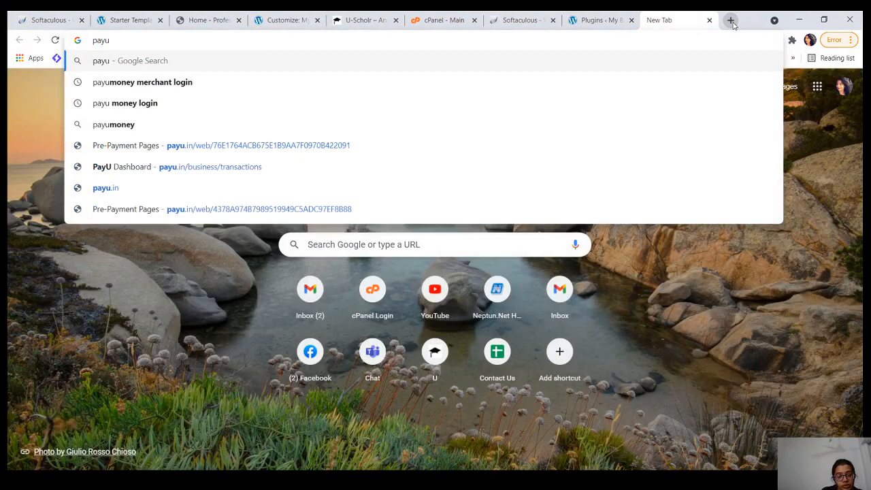
text(mon)
key(Down)
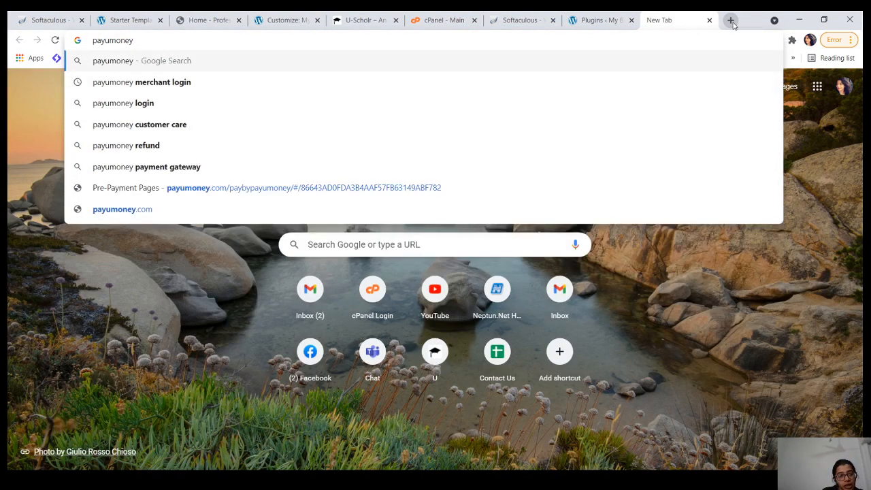
text(reg)
key(Down)
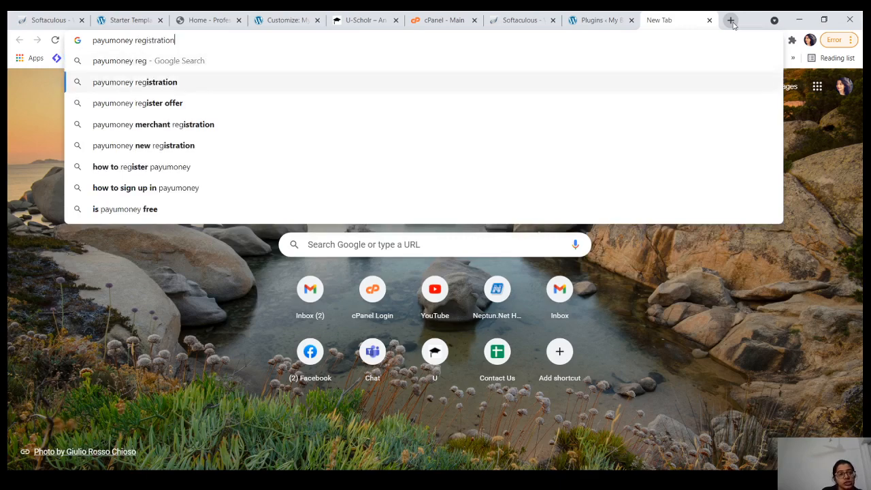
key(Return)
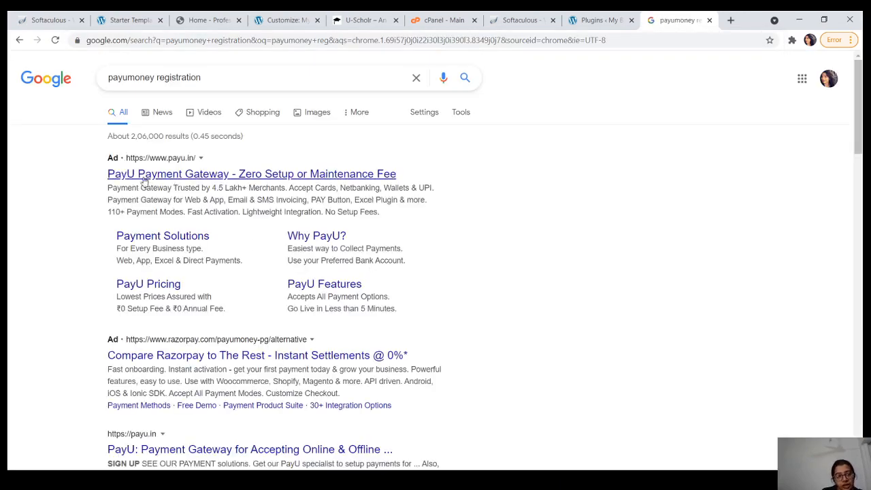
click(200, 178)
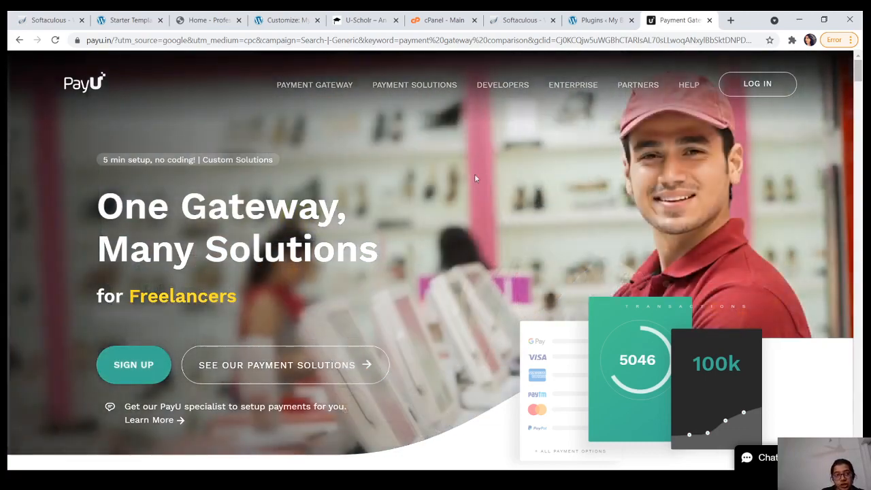
click(632, 15)
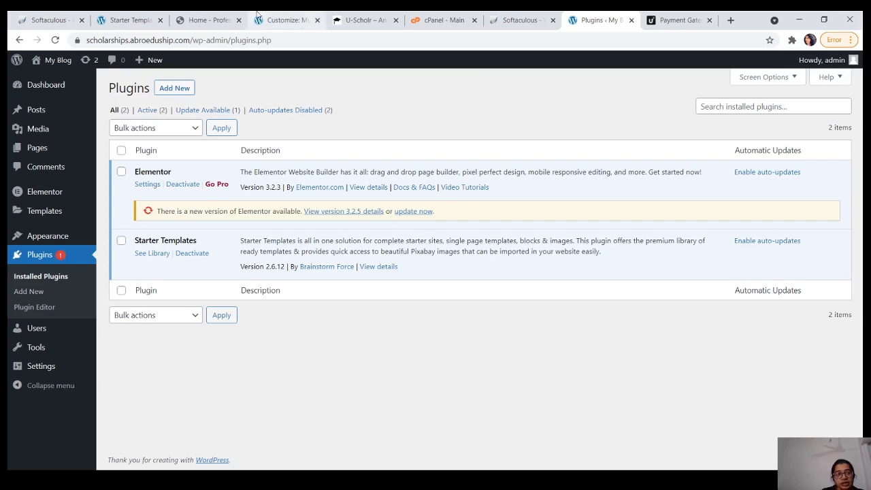
Step: Complete the button link as 'payumoney.in/dhryh' and publish the change
click(278, 18)
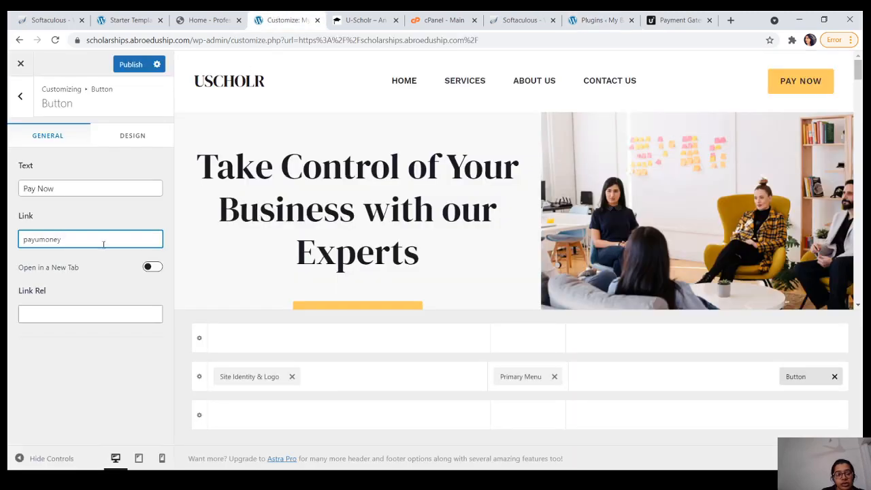
text(.in/)
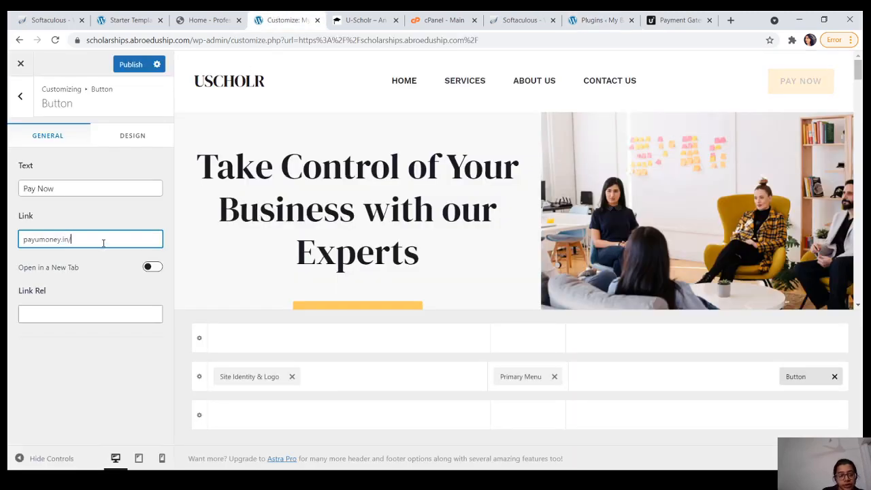
text(dhryh)
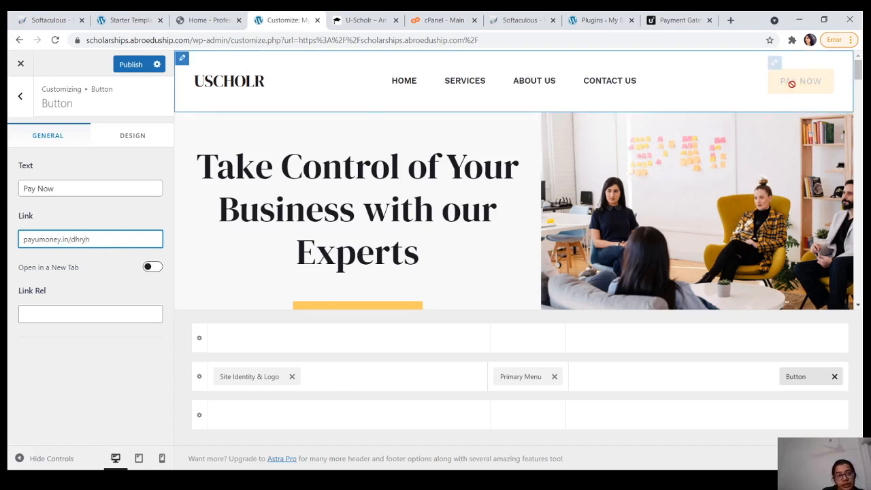
click(132, 68)
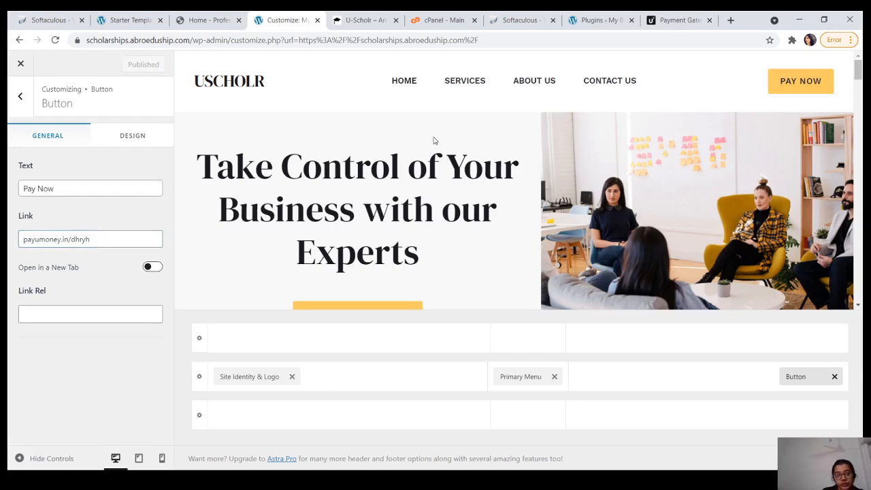
Step: On the live uscholr.com homepage, use ENROLL NOW to open the Millionaire Mindset Course PayU page
click(364, 20)
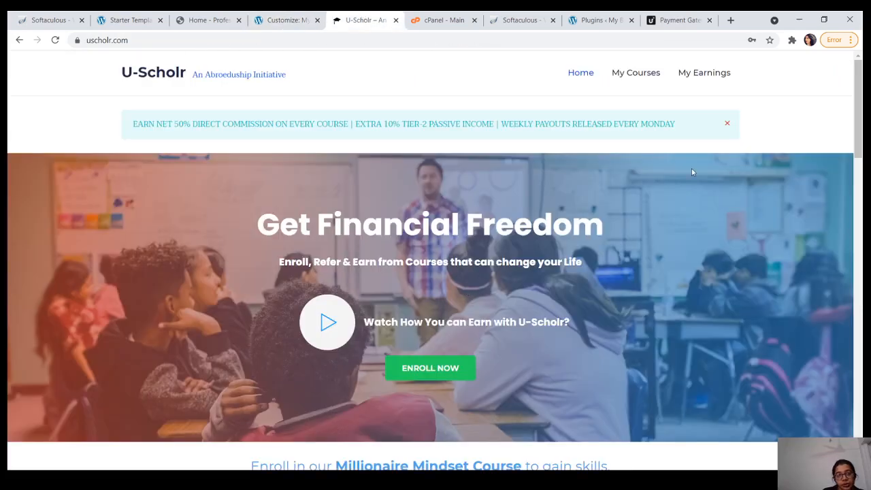
scroll(691, 172, down, 3)
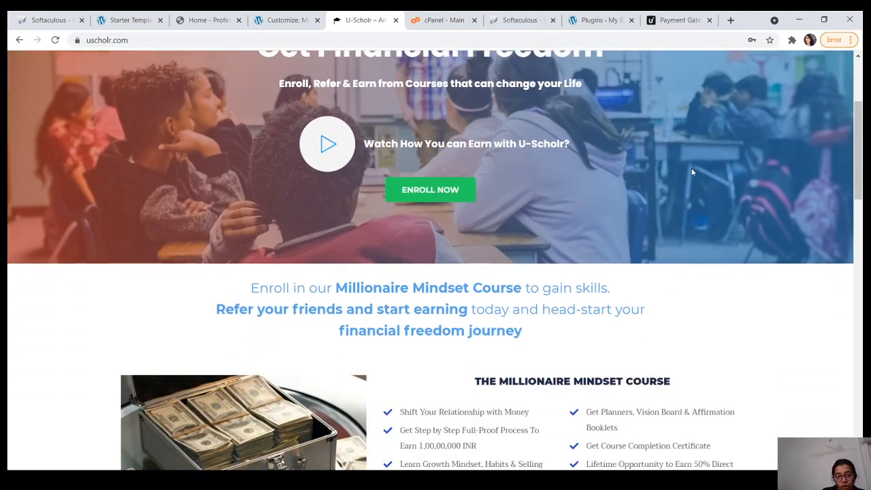
scroll(692, 172, down, 1)
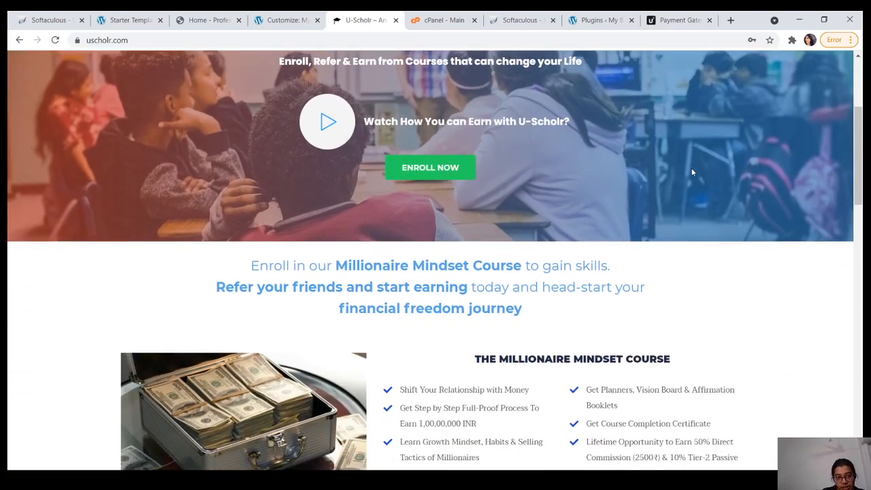
click(440, 169)
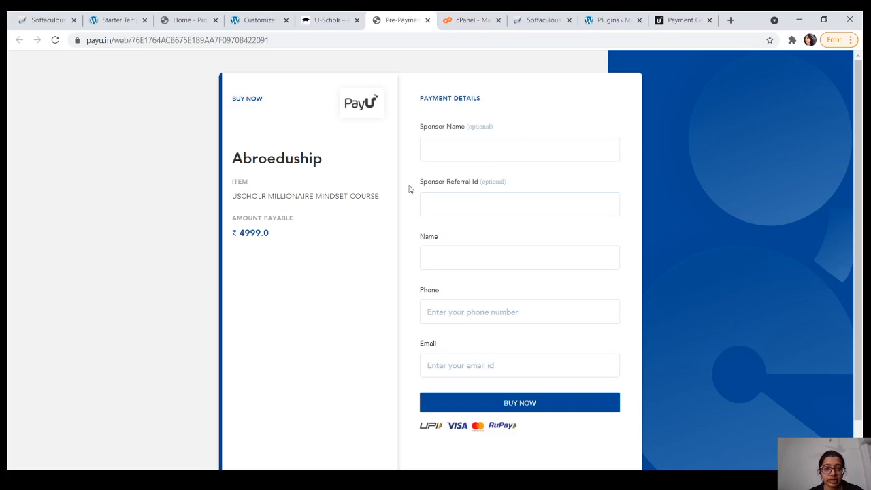
Step: Close the PayU tab, confirm the Pay Now link is payumoney.in/dhryh, and exit the Customizer
click(427, 20)
click(282, 20)
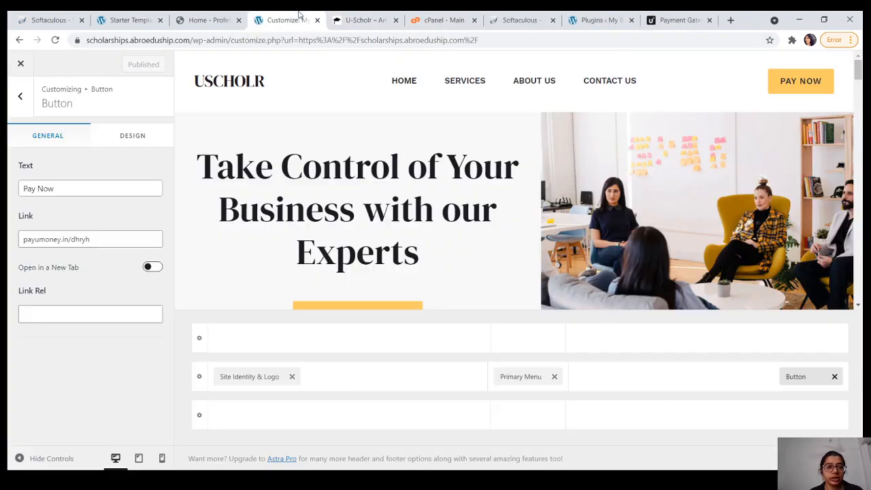
click(101, 242)
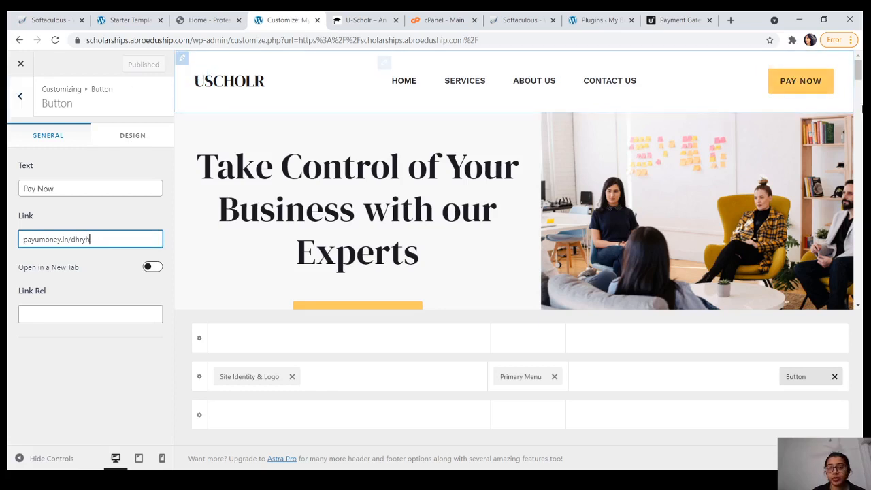
scroll(858, 87, down, 1)
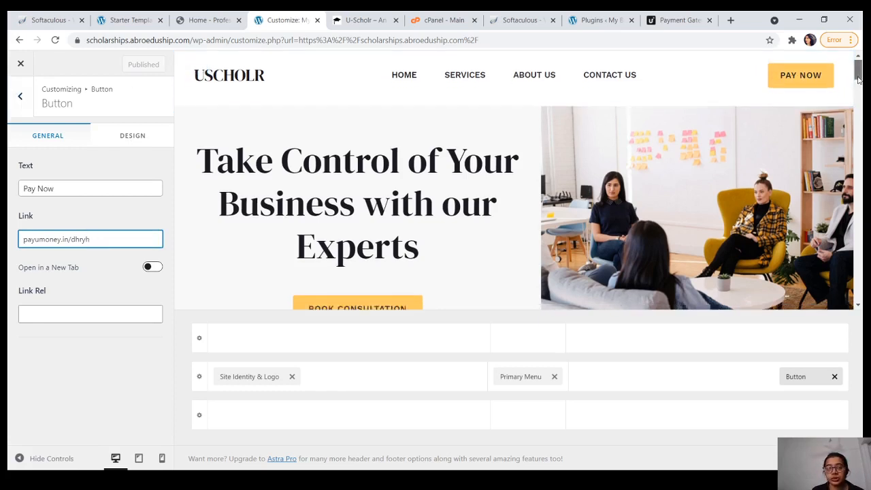
scroll(858, 83, down, 3)
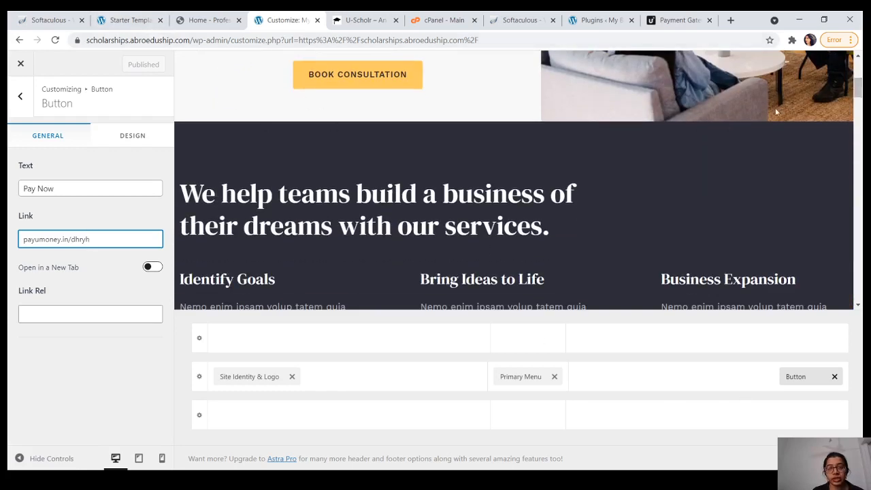
scroll(858, 89, down, 1)
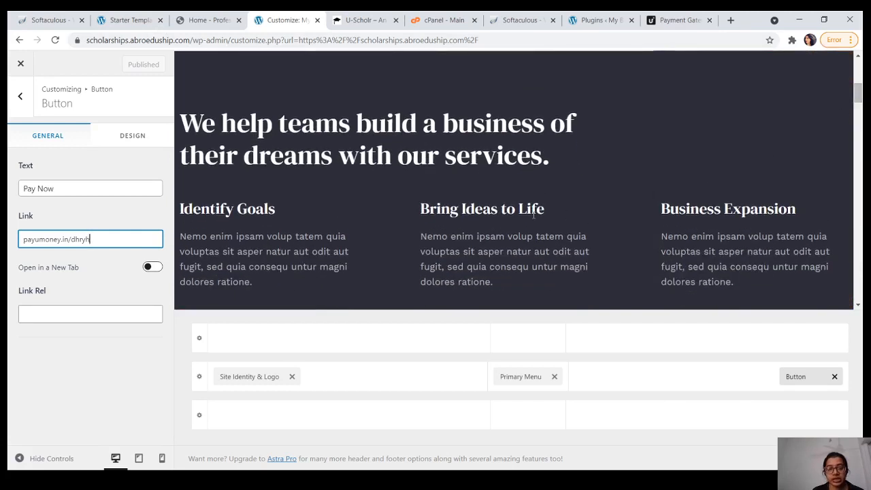
click(433, 133)
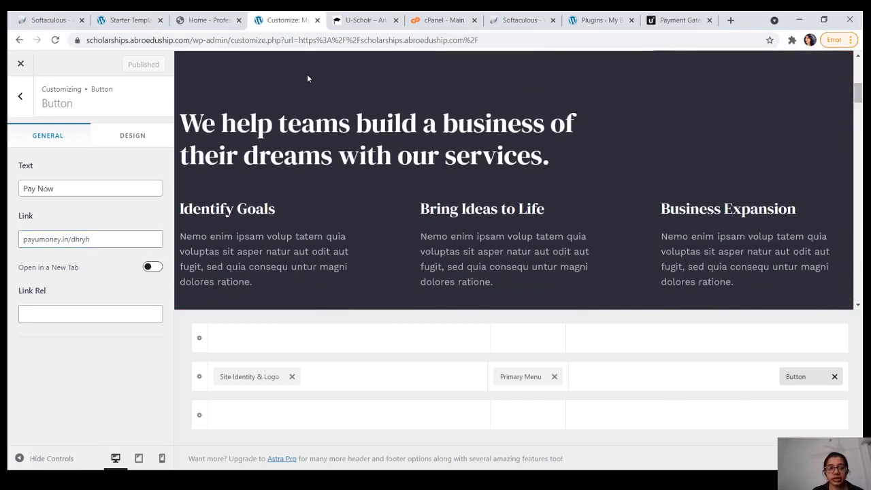
click(20, 65)
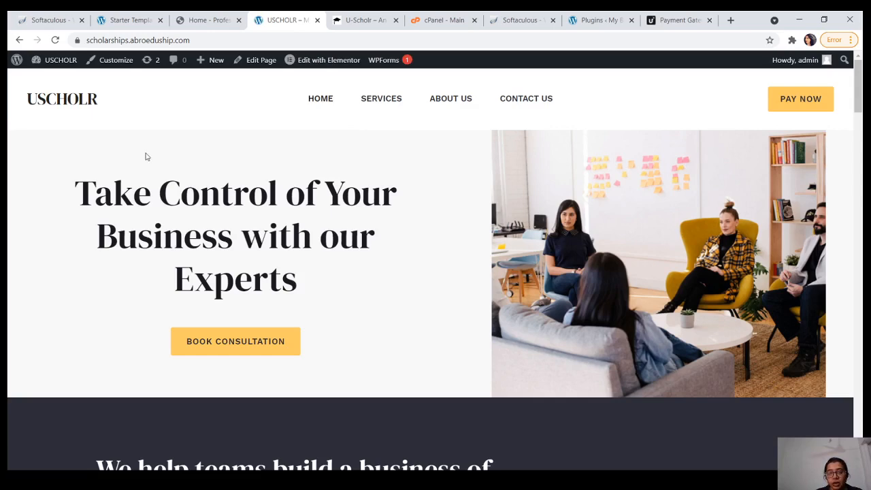
Step: Scroll the live USCHOLR homepage down to the contact form and Book Consultation banner
scroll(145, 157, down, 6)
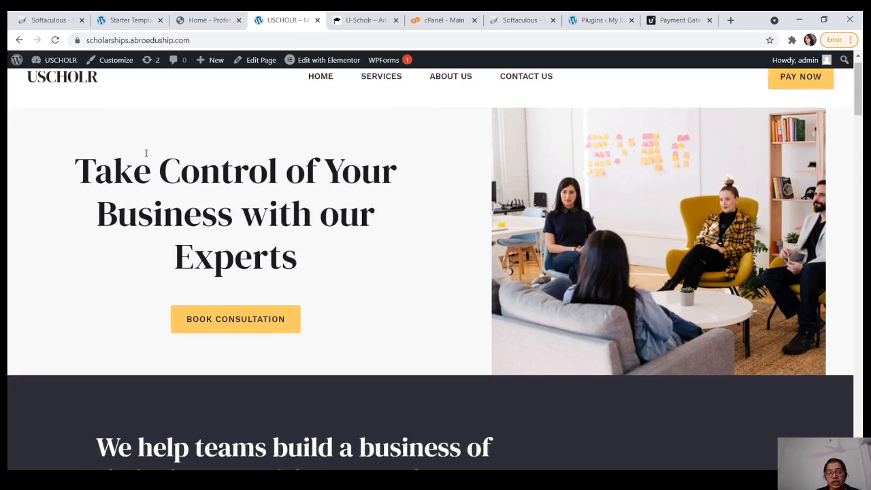
scroll(146, 153, down, 10)
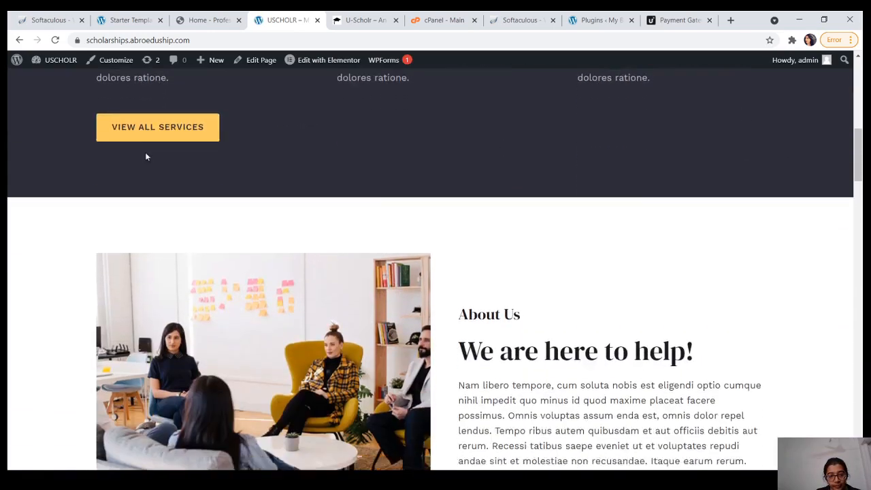
scroll(146, 156, down, 8)
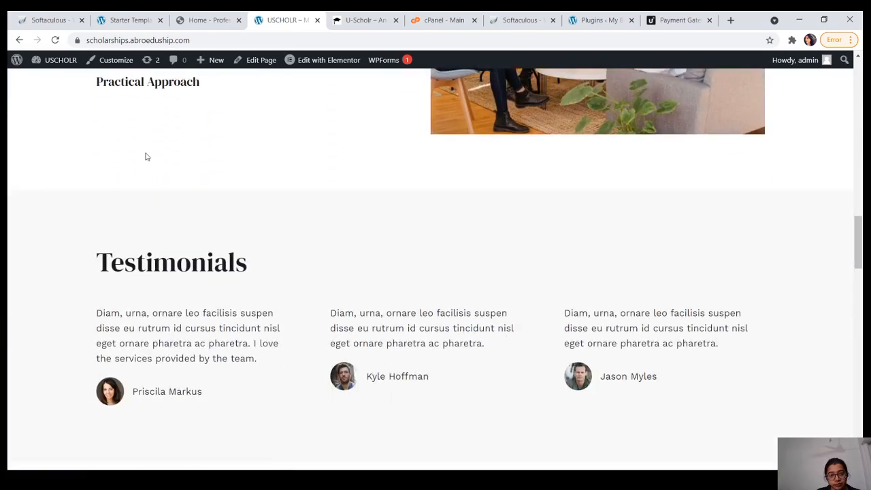
scroll(146, 156, down, 8)
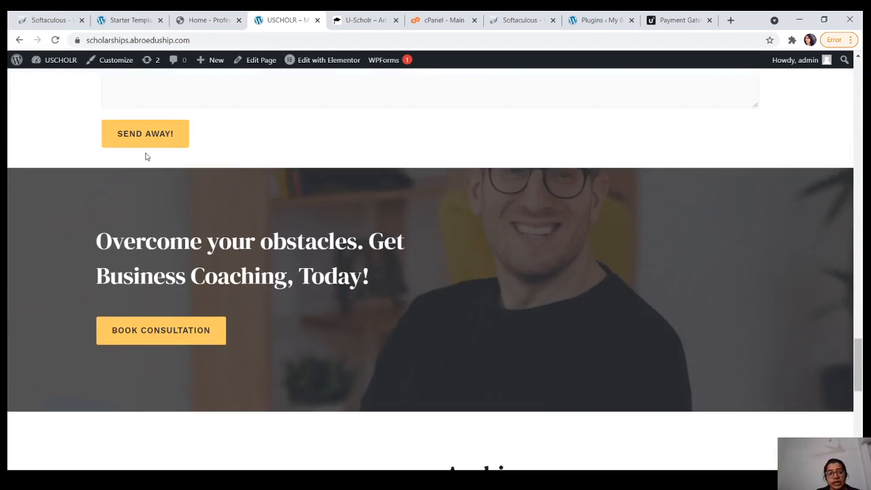
scroll(146, 157, up, 1)
scroll(146, 157, up, 10)
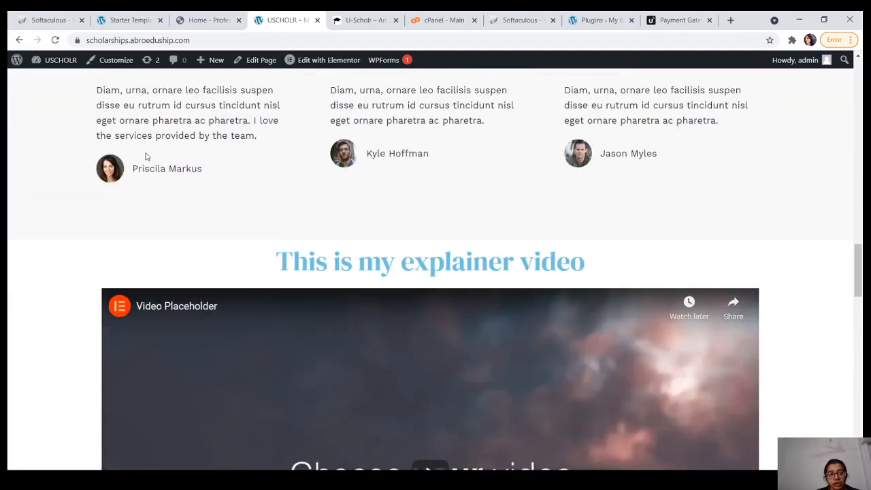
scroll(144, 156, down, 5)
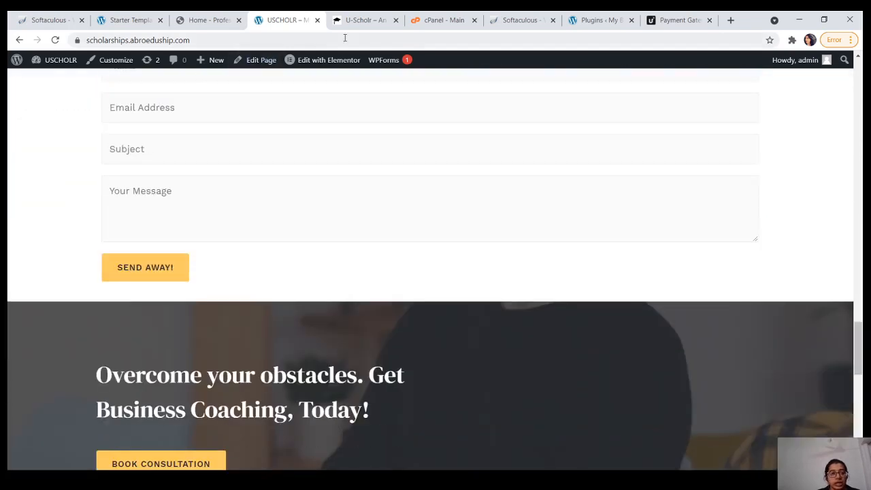
mouse_move(357, 62)
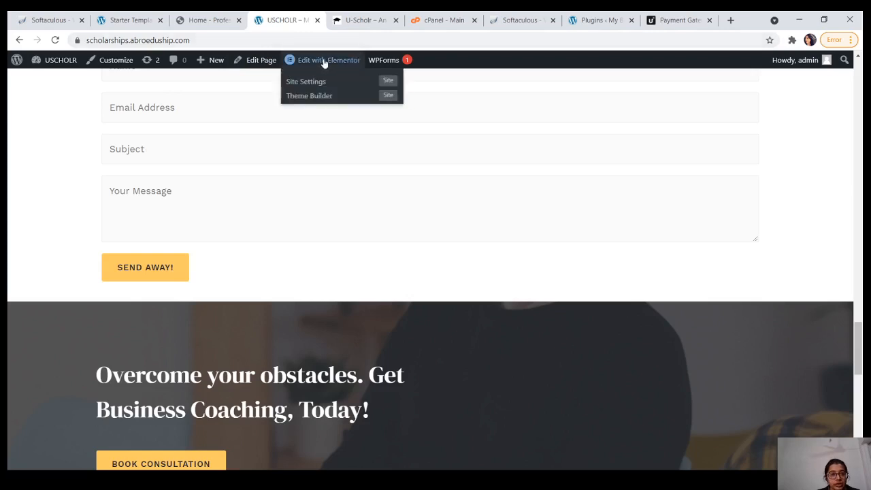
Step: Load the homepage via Edit with Elementor, glancing at the Professional Services demo while it loads
click(324, 62)
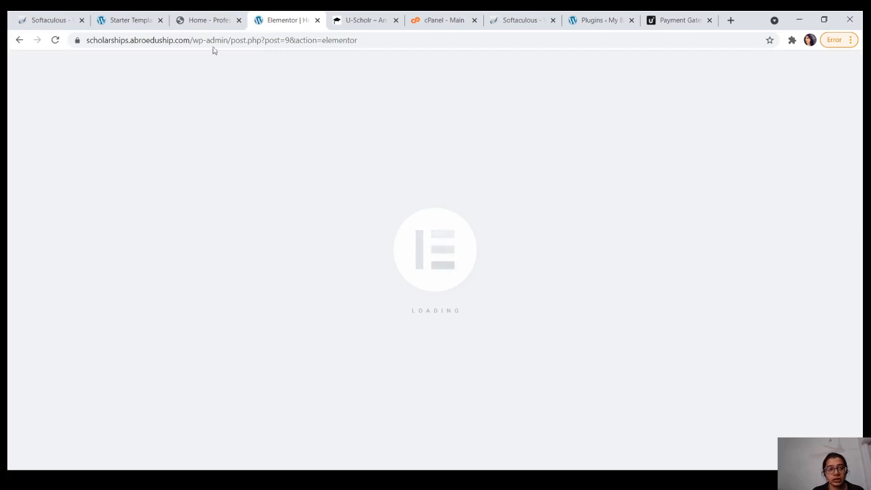
click(206, 19)
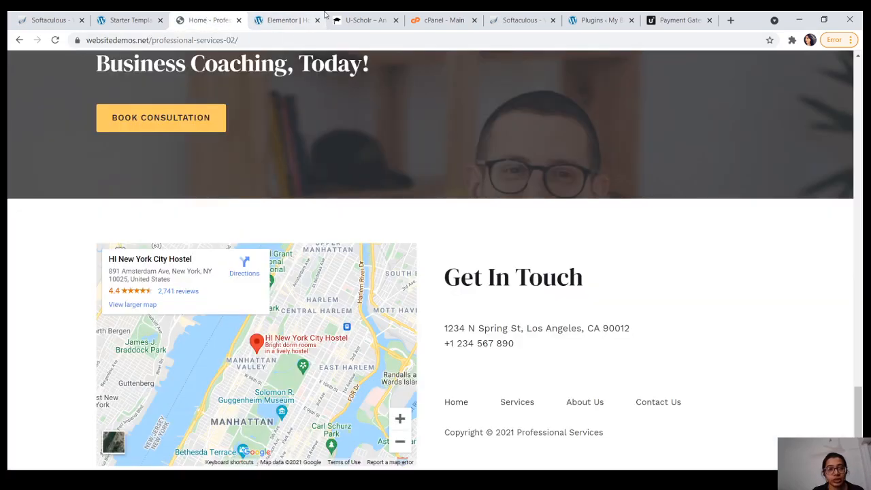
click(270, 20)
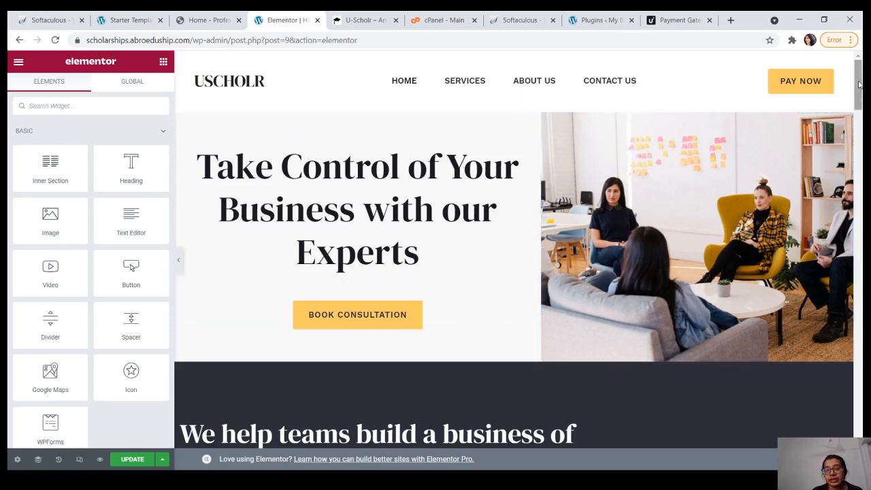
Step: Scroll the Elementor canvas and compare it against the live uscholr.com site
drag(859, 84, 859, 108)
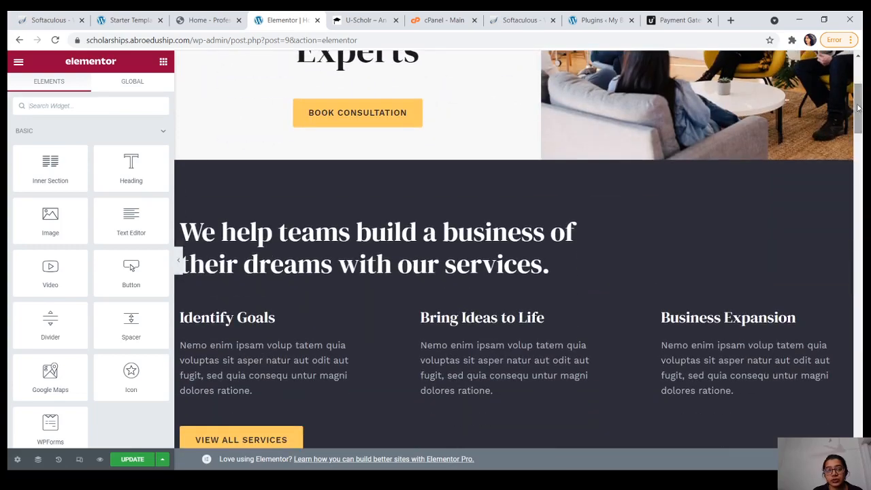
click(365, 20)
drag(861, 144, 862, 393)
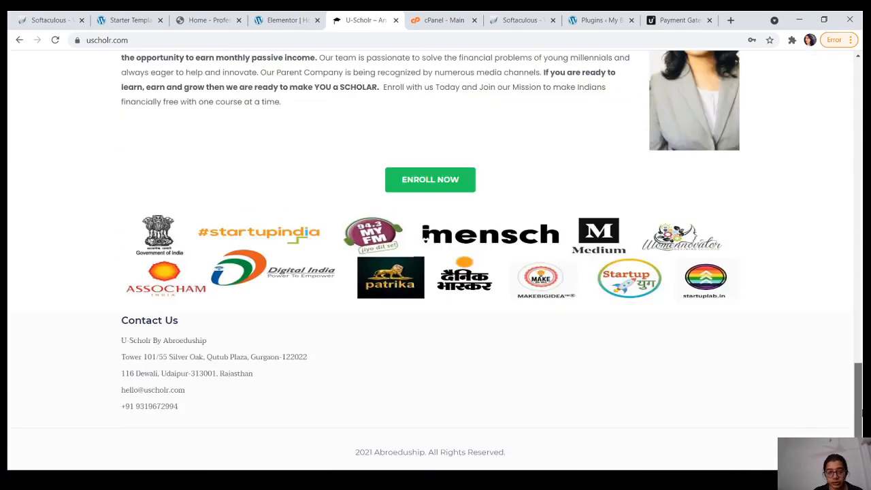
scroll(822, 195, up, 20)
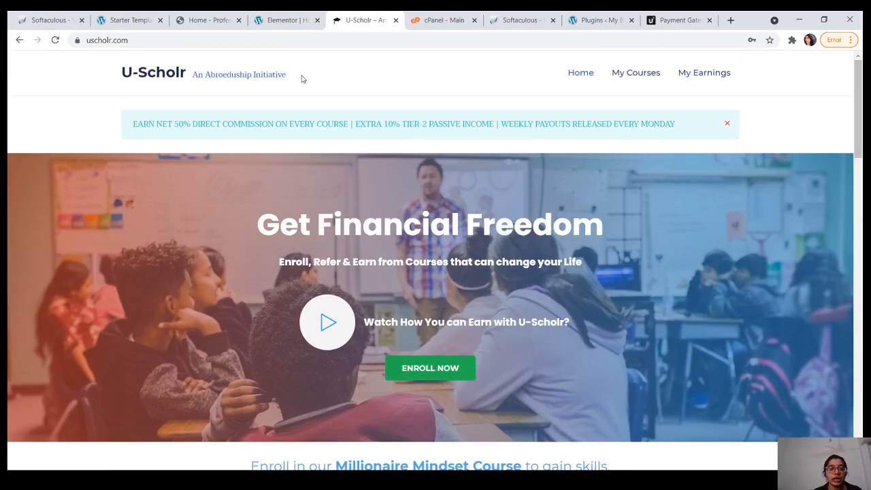
Step: Back in Elementor, scroll the homepage content, then bring up the Starter Templates page
click(288, 22)
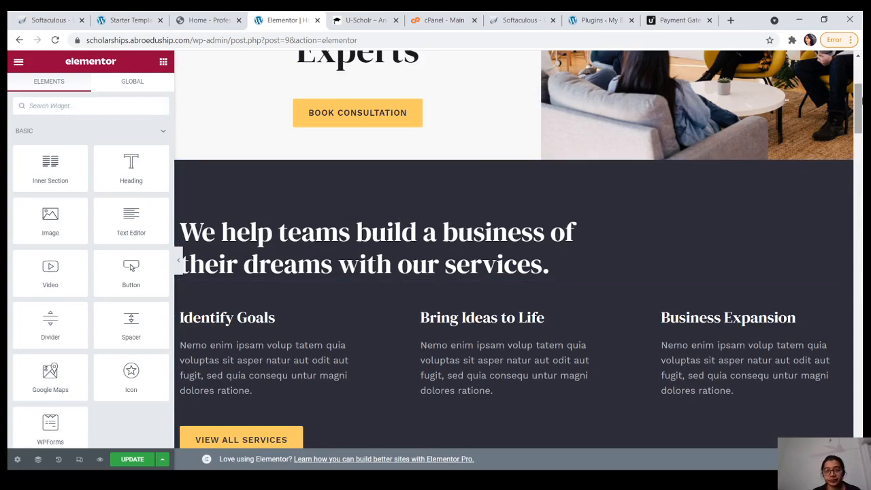
scroll(513, 252, down, 10)
scroll(514, 252, down, 15)
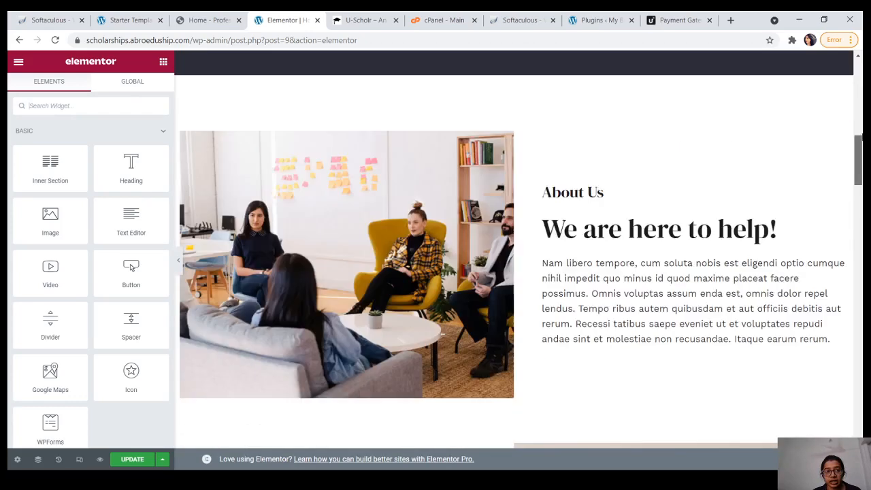
scroll(202, 247, up, 3)
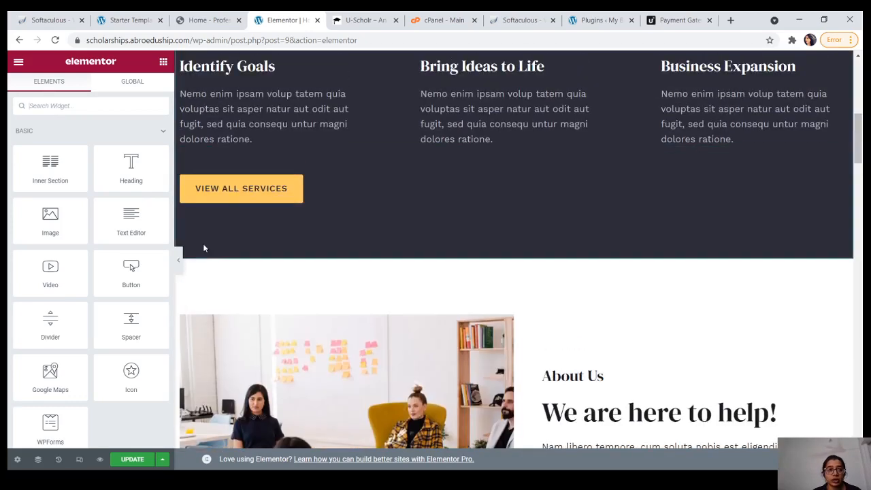
click(109, 17)
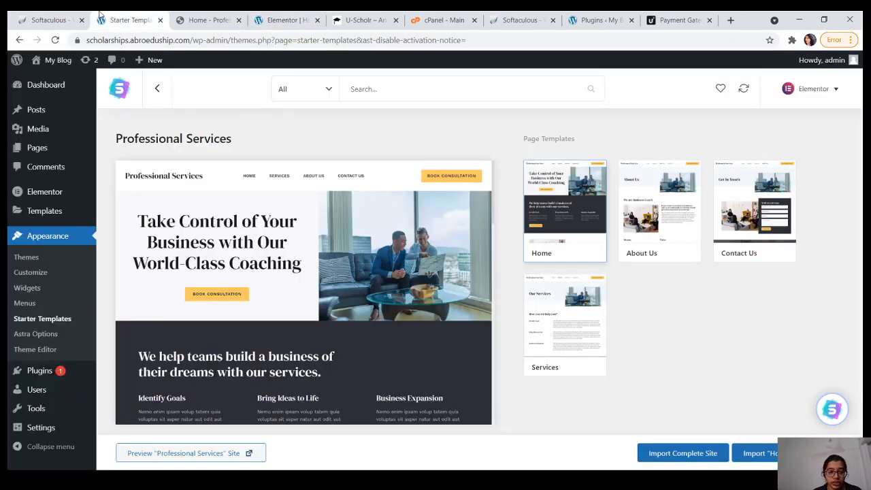
Step: Go back to the full Starter Templates grid and open the Learn Baking template
click(155, 92)
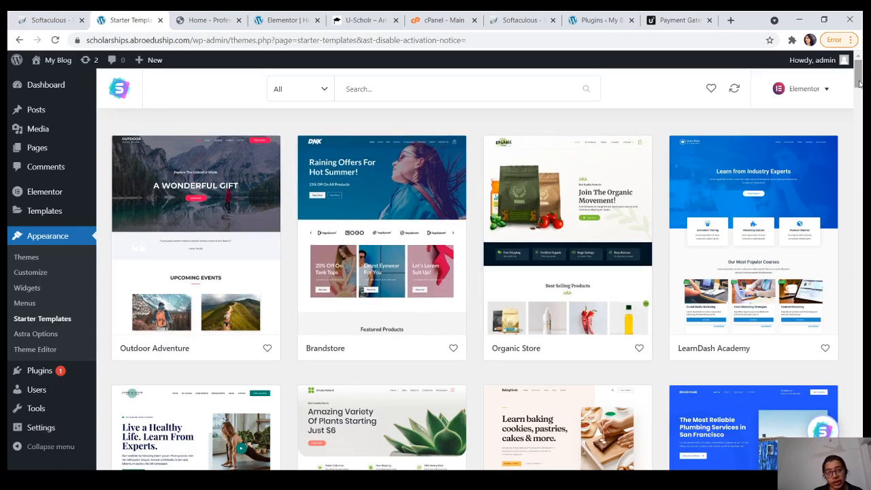
mouse_move(858, 83)
mouse_down()
mouse_move(859, 107)
mouse_move(859, 83)
mouse_up()
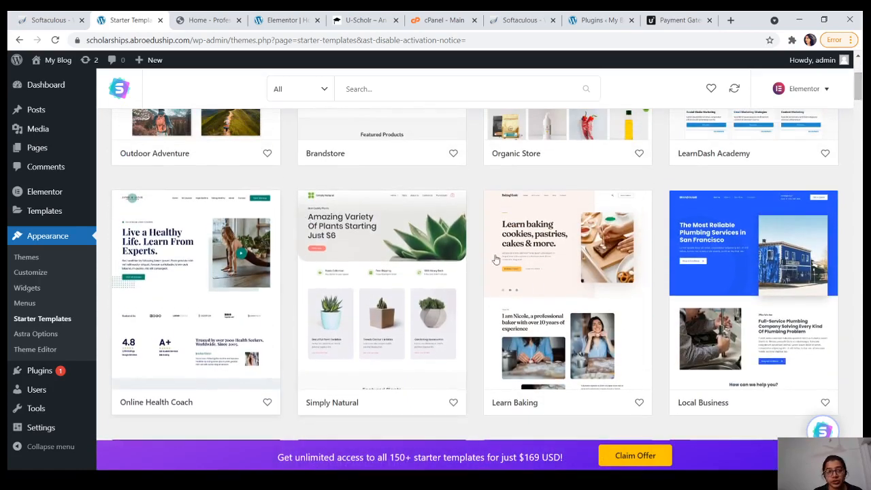
click(559, 292)
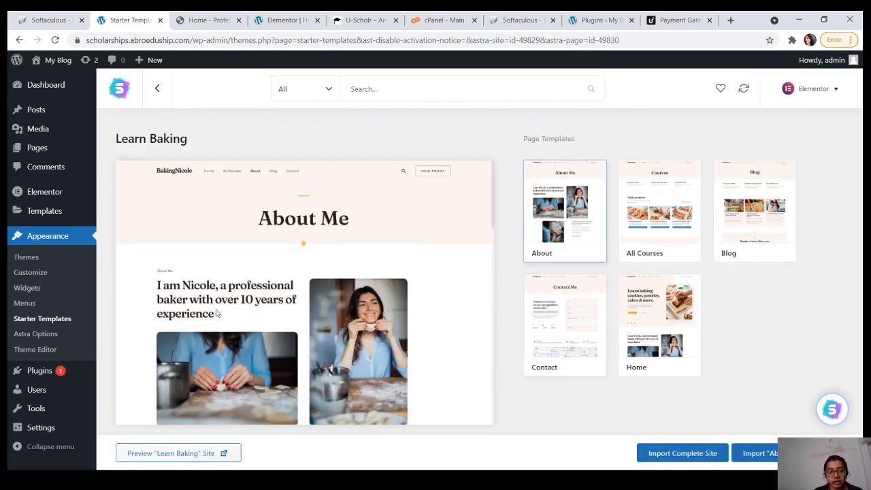